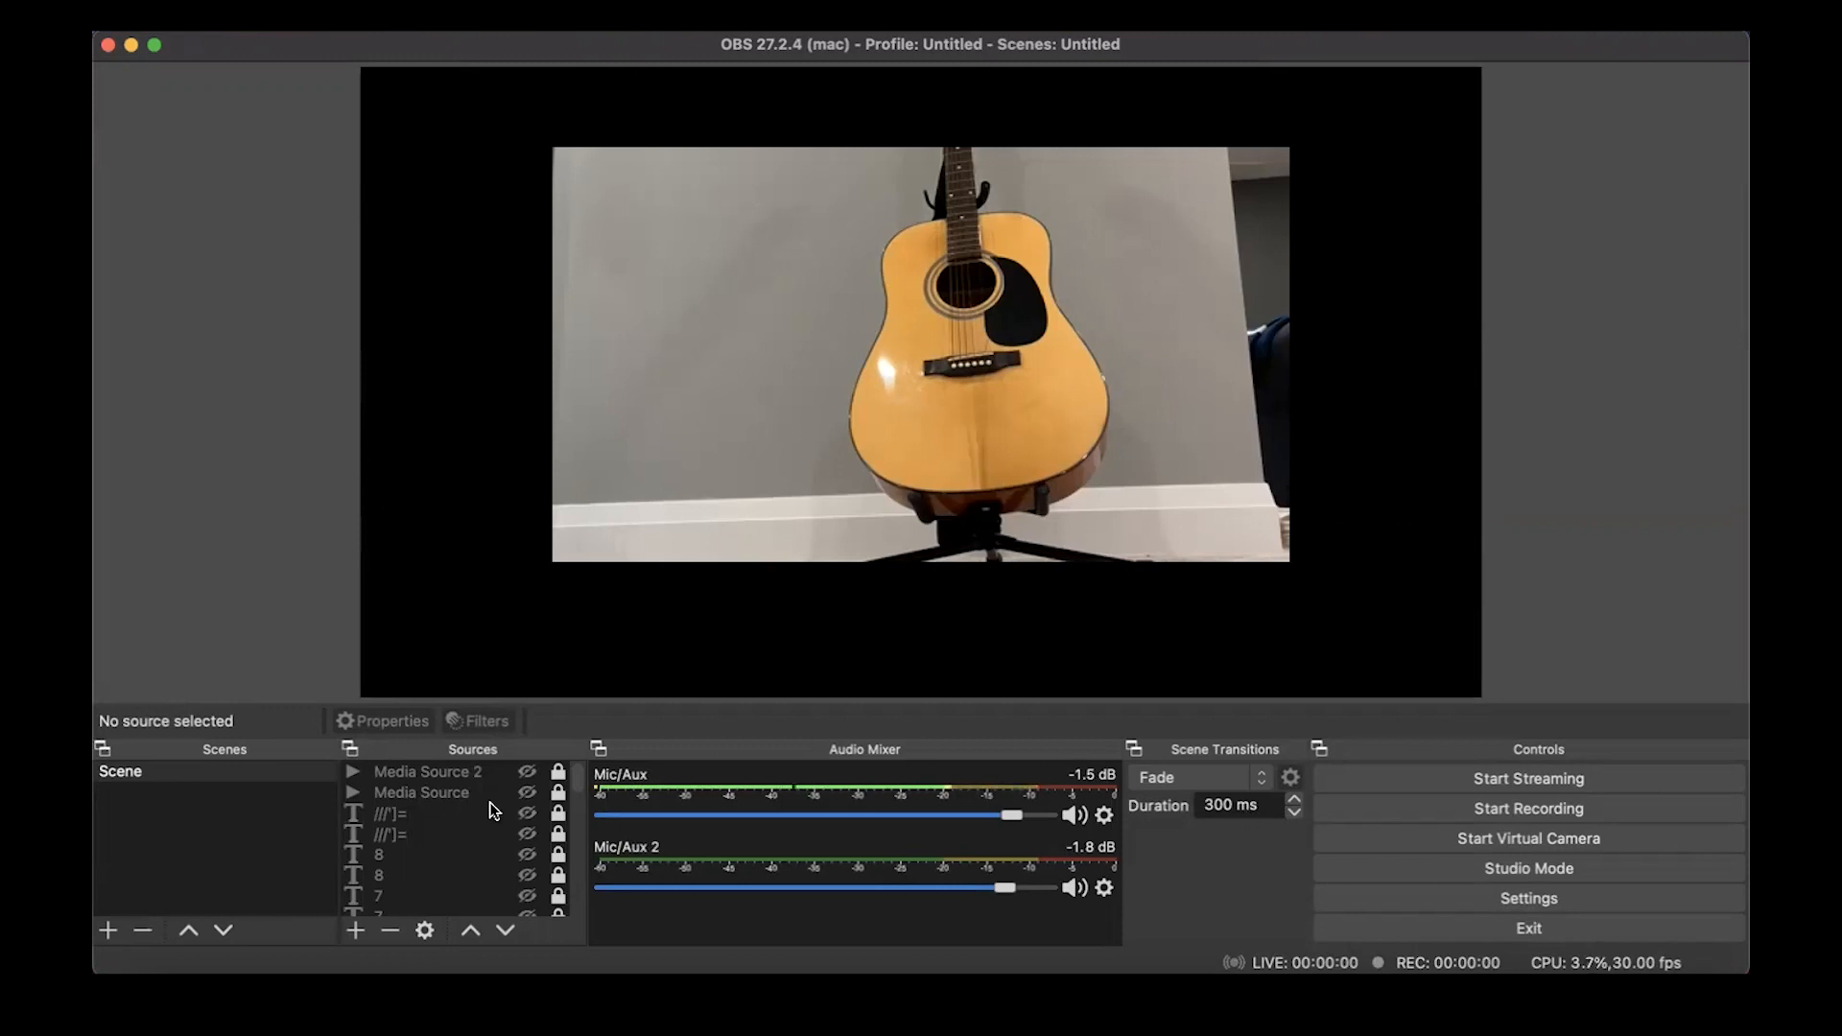
# Switch to YouTube in the browser and open the Go live setup for streaming with external software
pyautogui.click(228, 993)
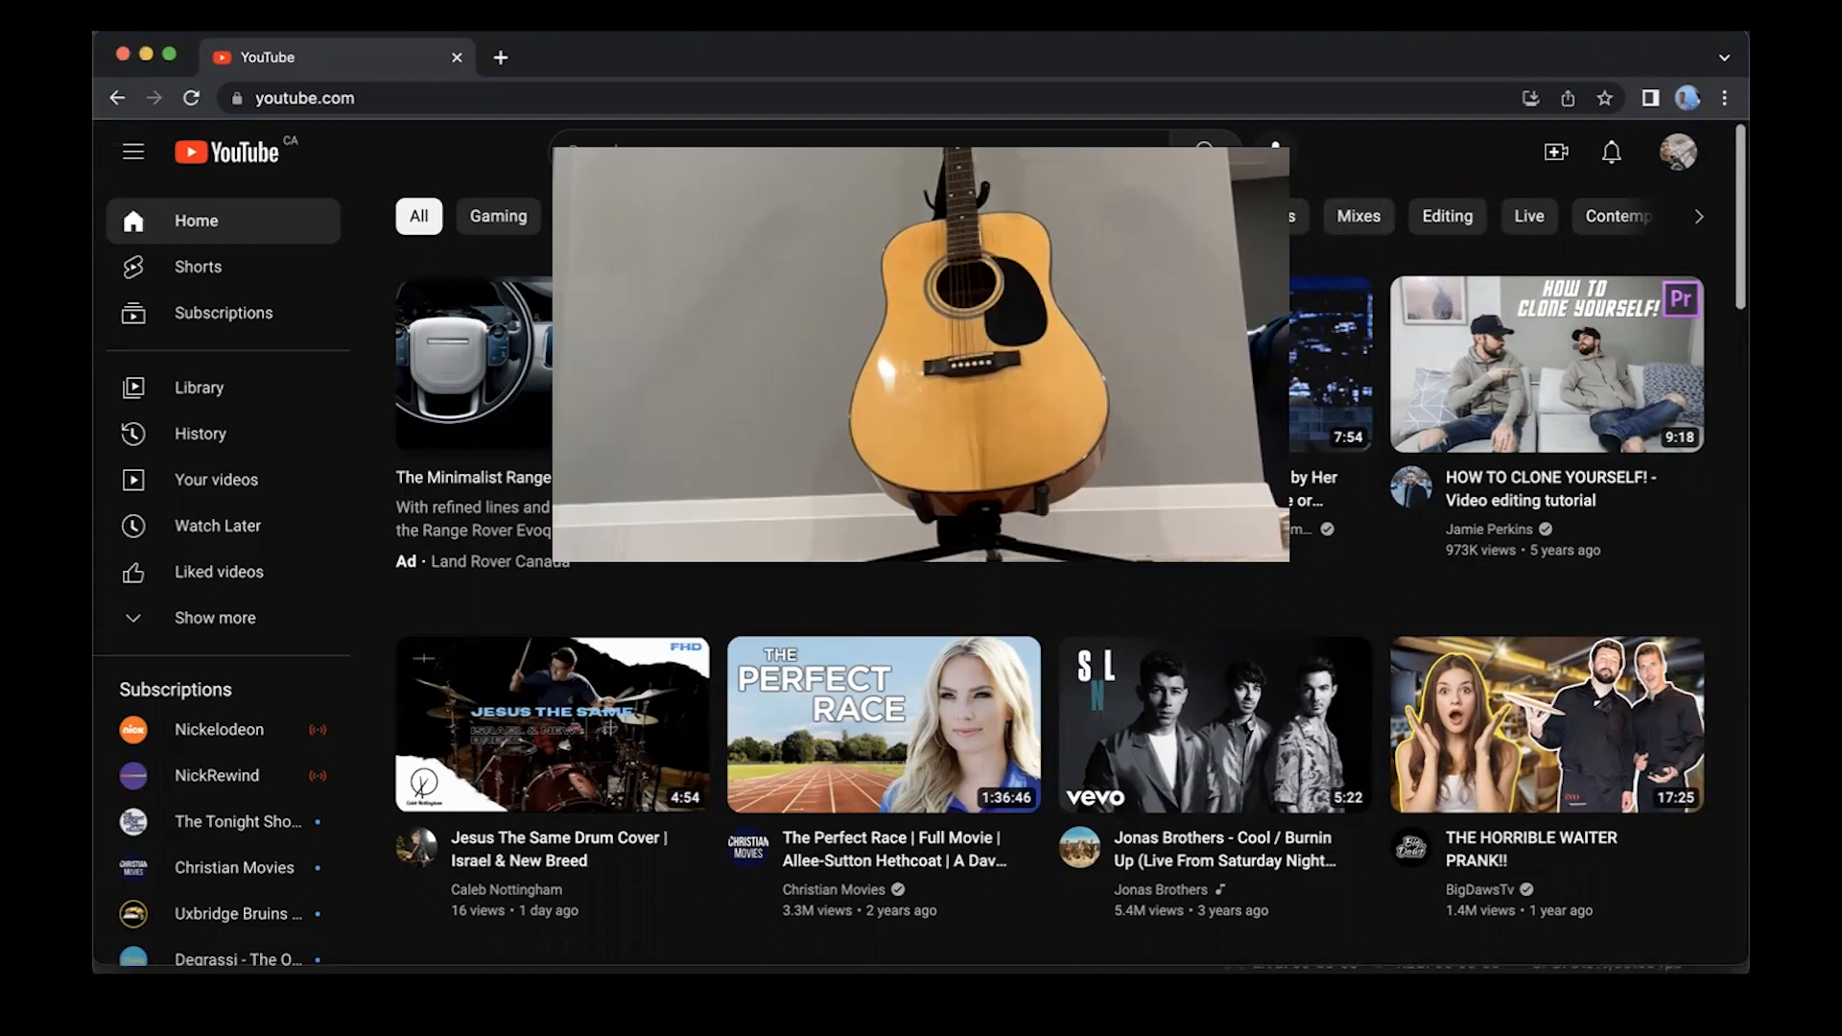
pyautogui.moveTo(1294, 572); pyautogui.dragTo(835, 307)
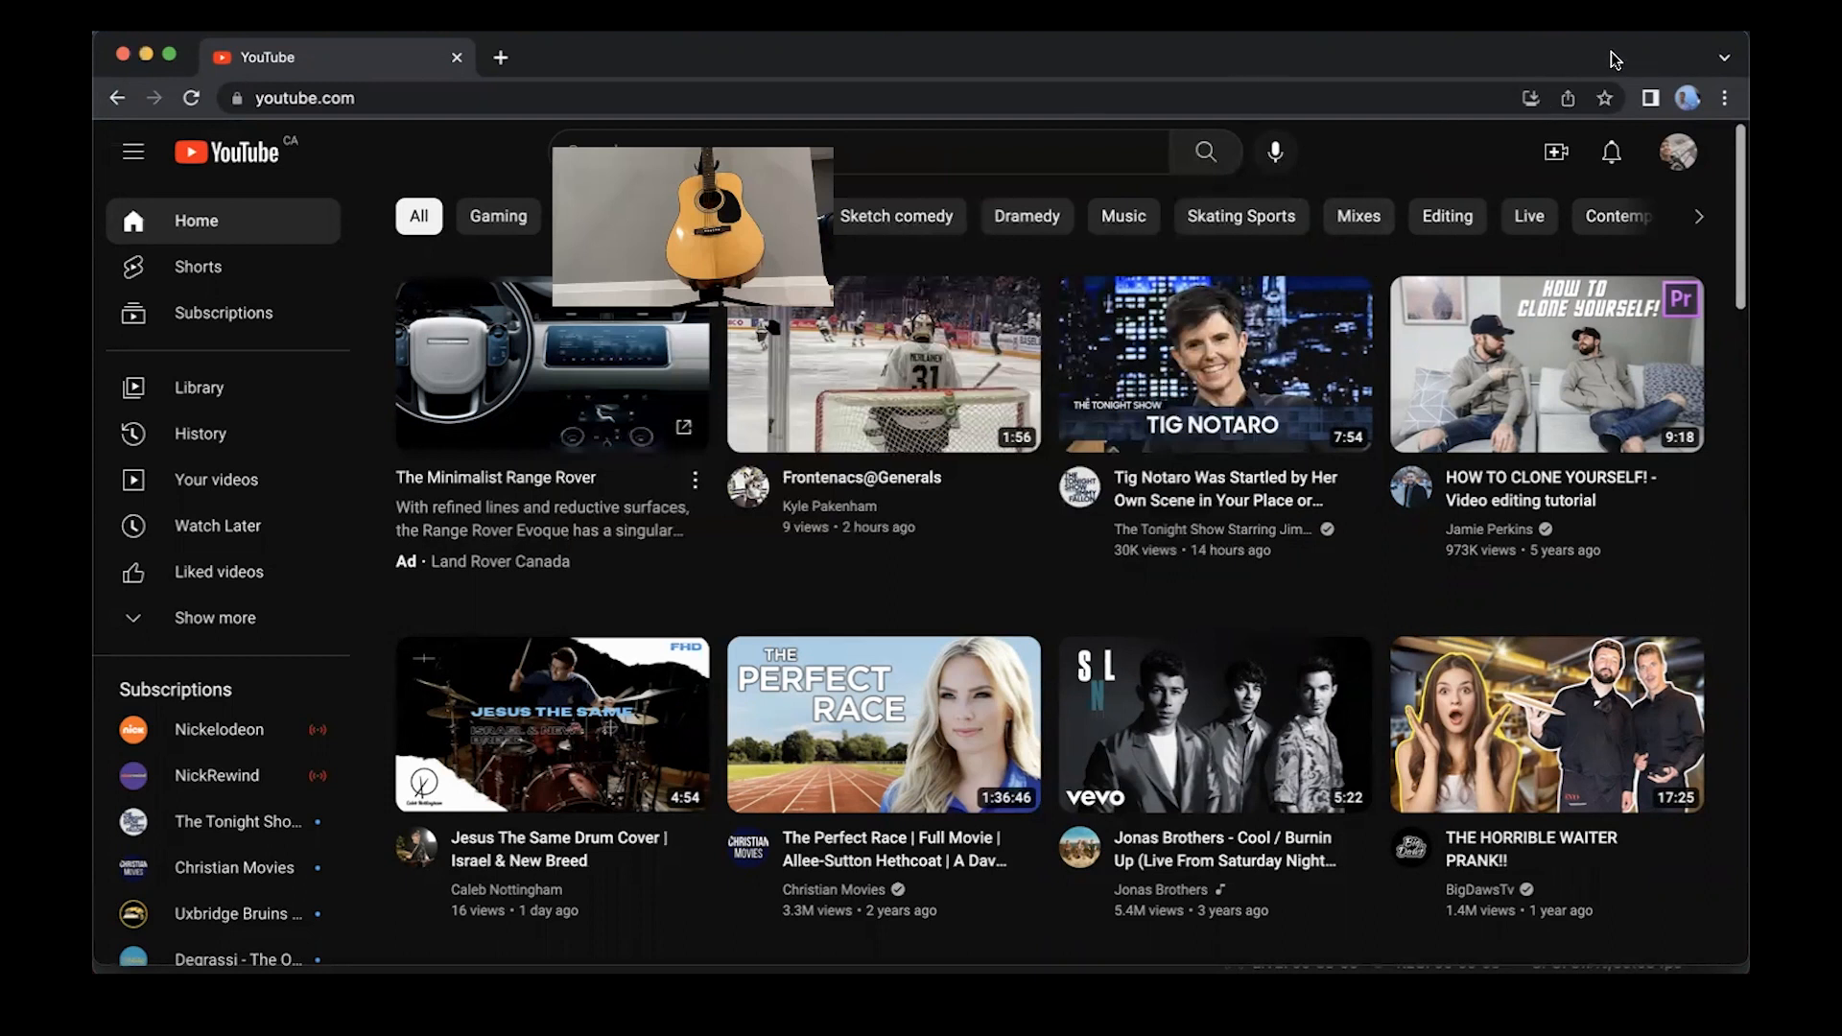
pyautogui.click(1559, 158)
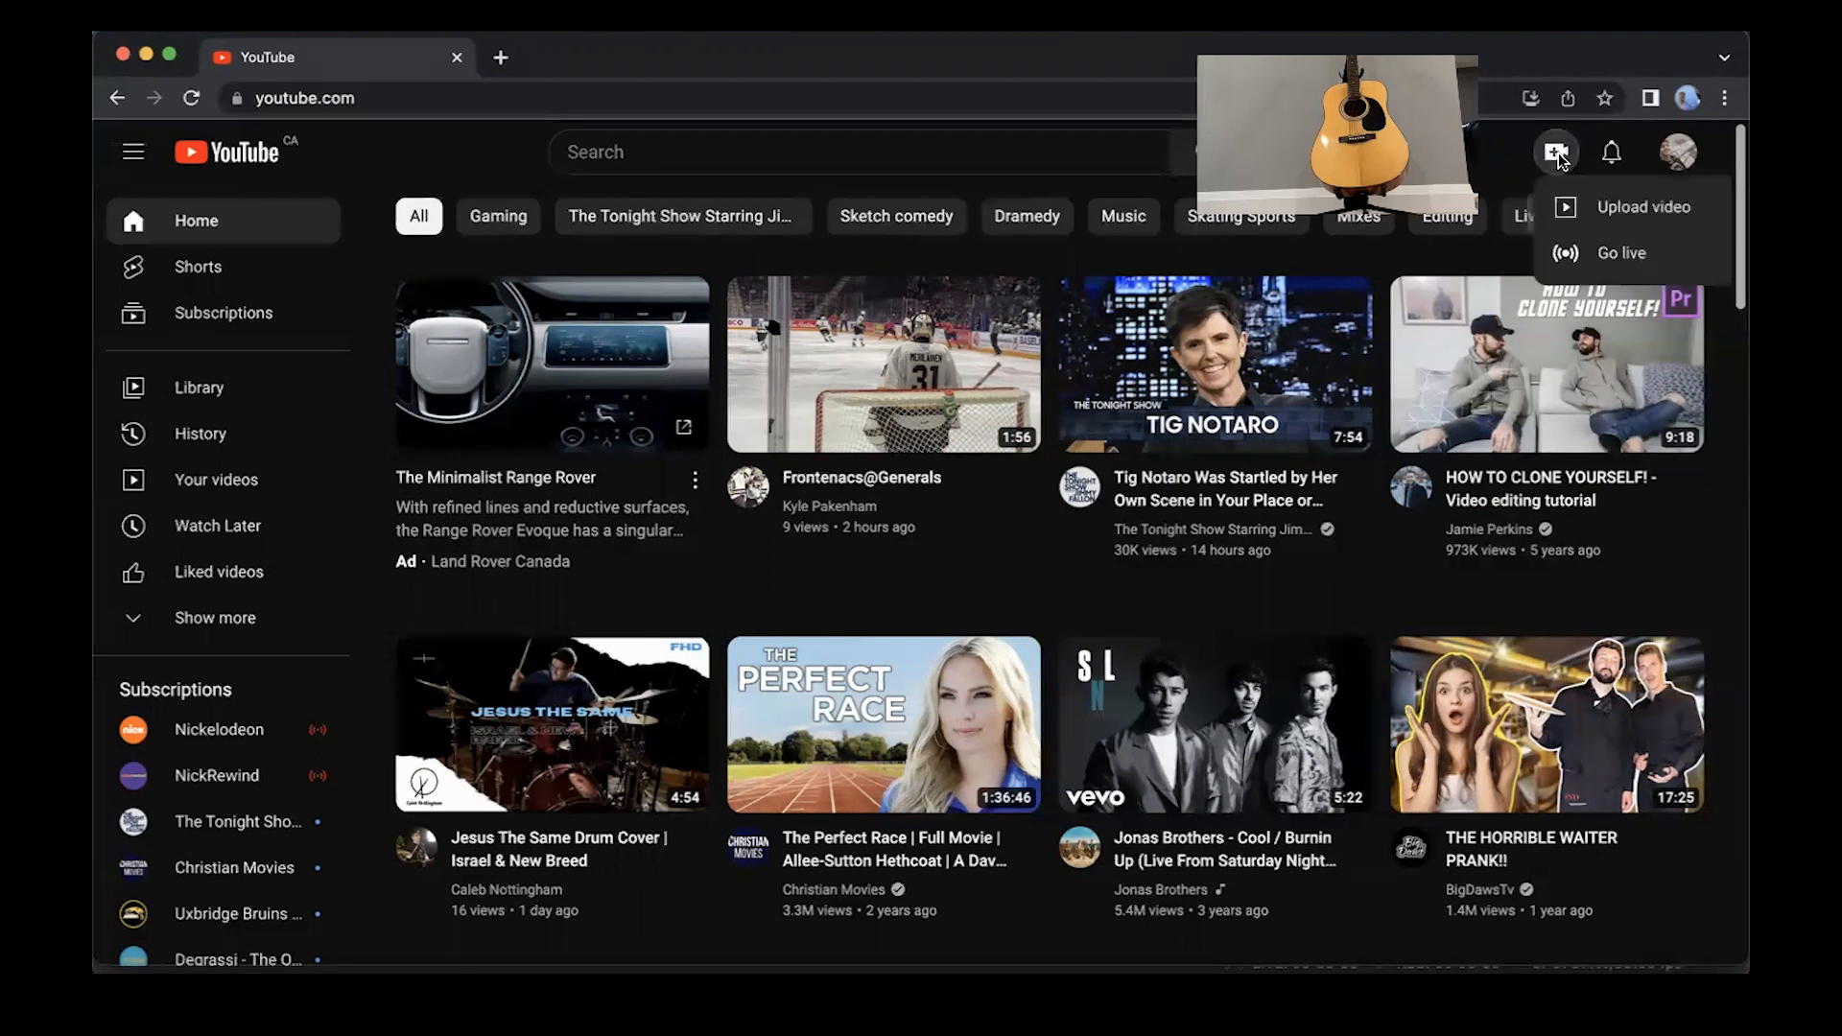
pyautogui.click(1643, 246)
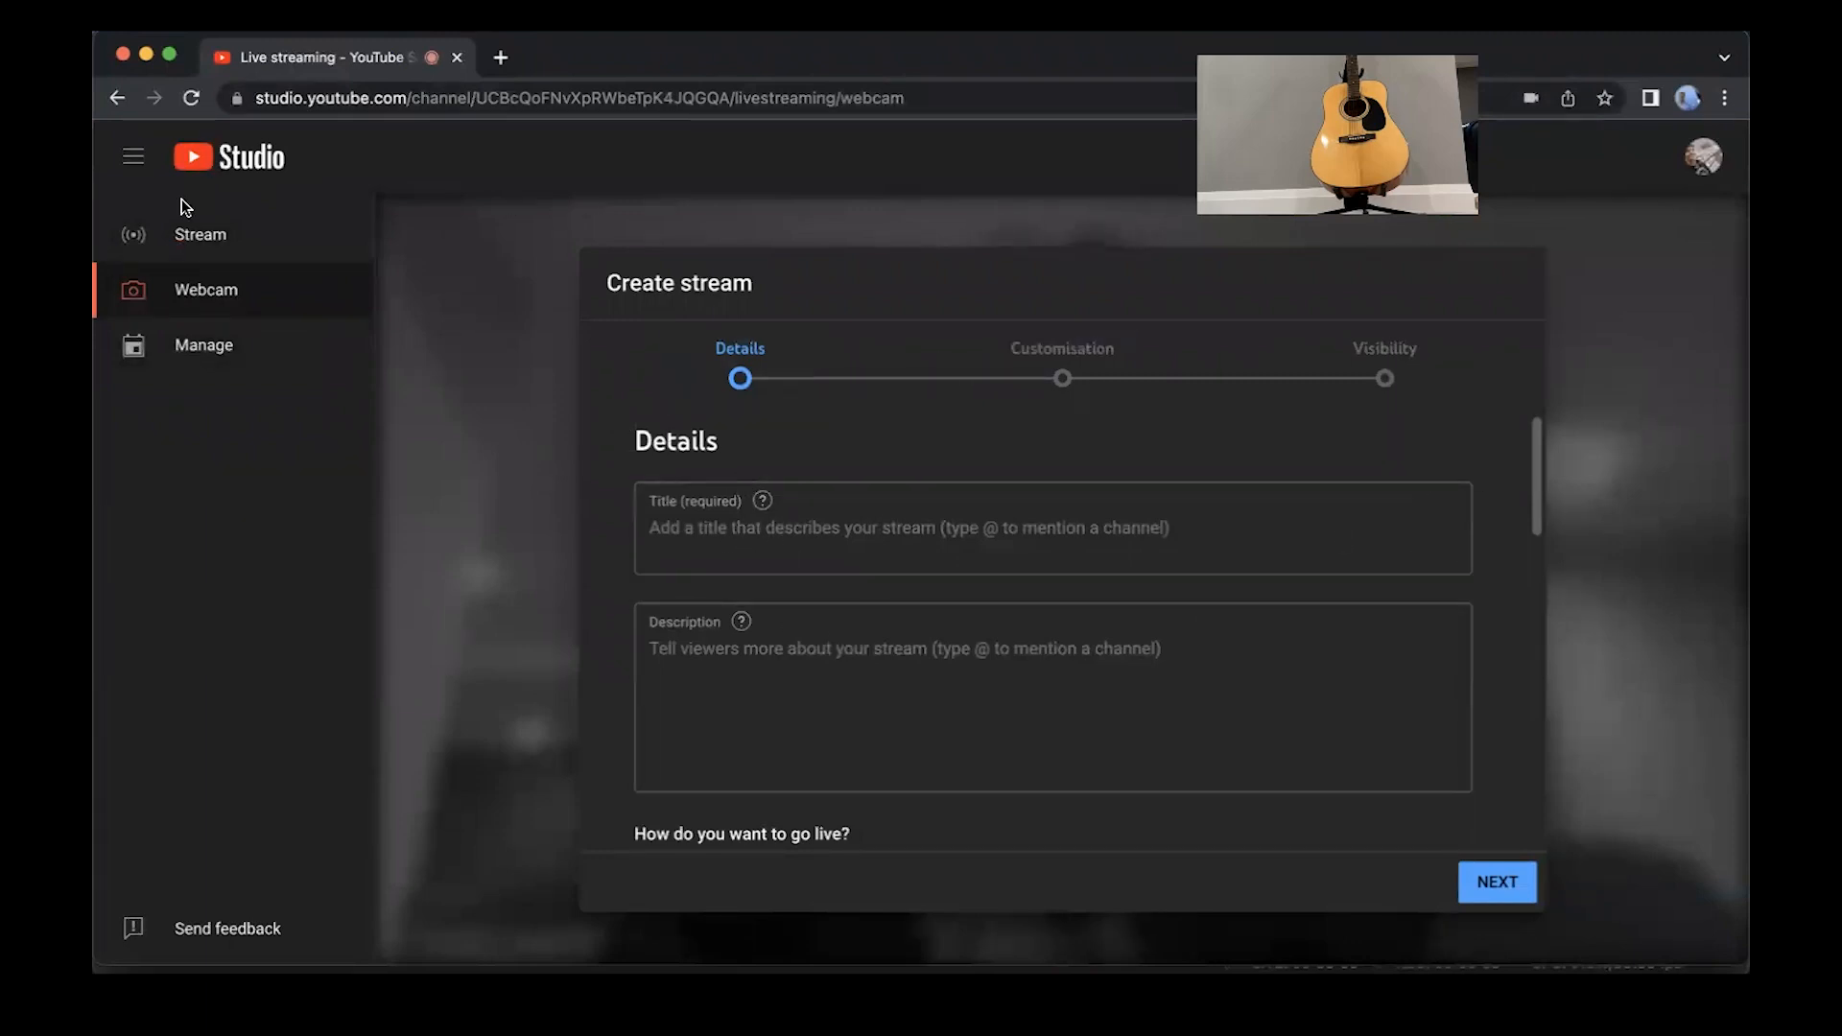
pyautogui.click(211, 238)
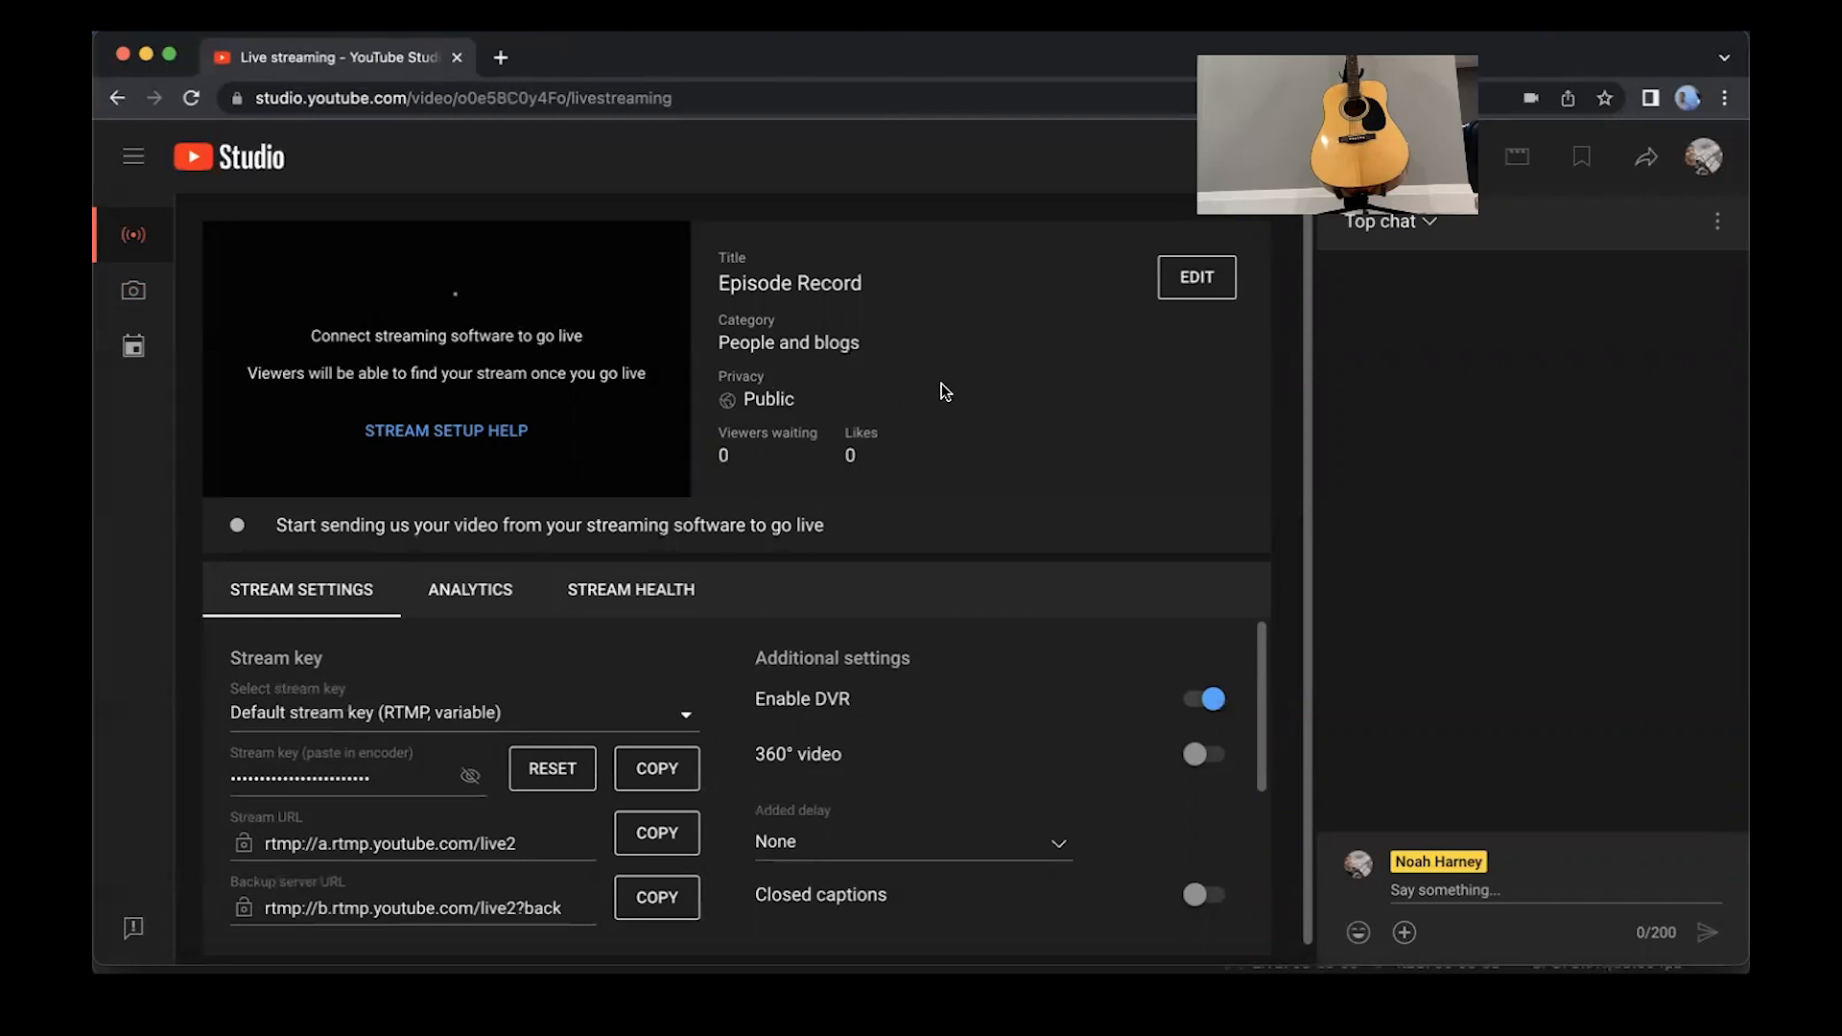
# Copy the default stream key, switch to OBS, paste it as the YouTube - RTMPS stream key and save the settings
pyautogui.click(658, 768)
pyautogui.click(1206, 998)
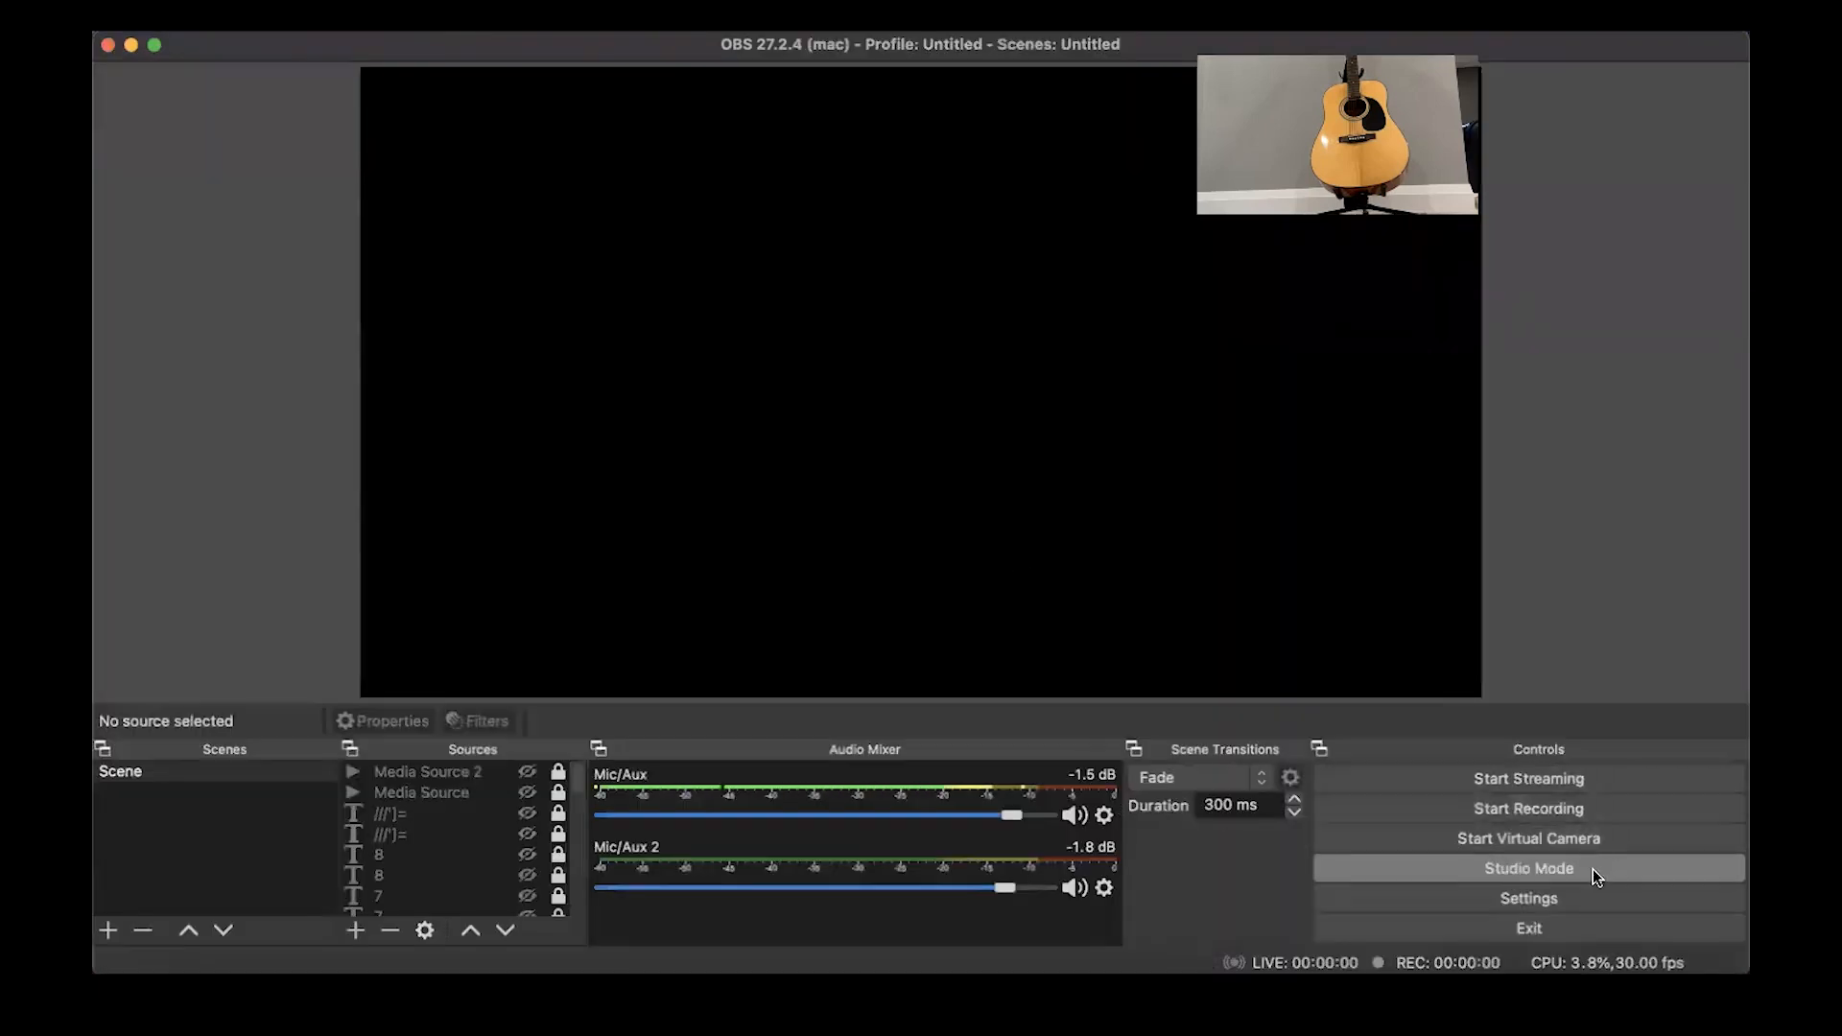
pyautogui.click(1575, 896)
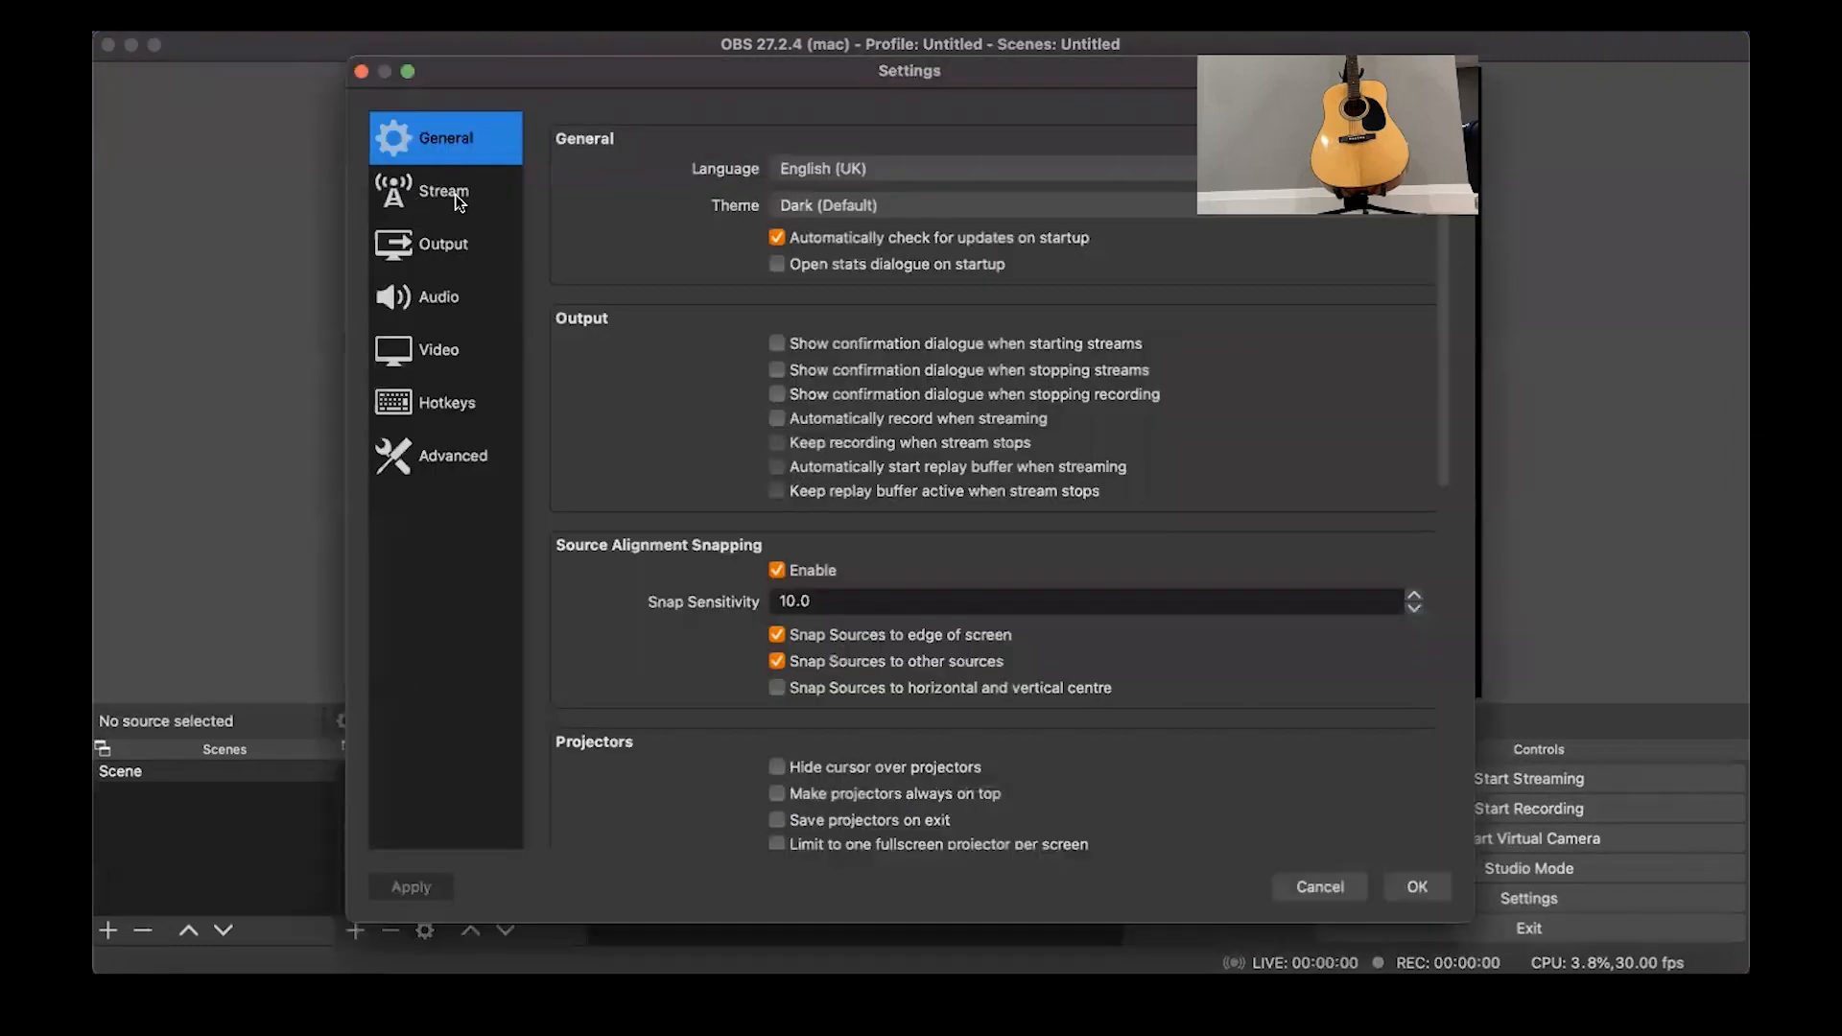
pyautogui.click(450, 192)
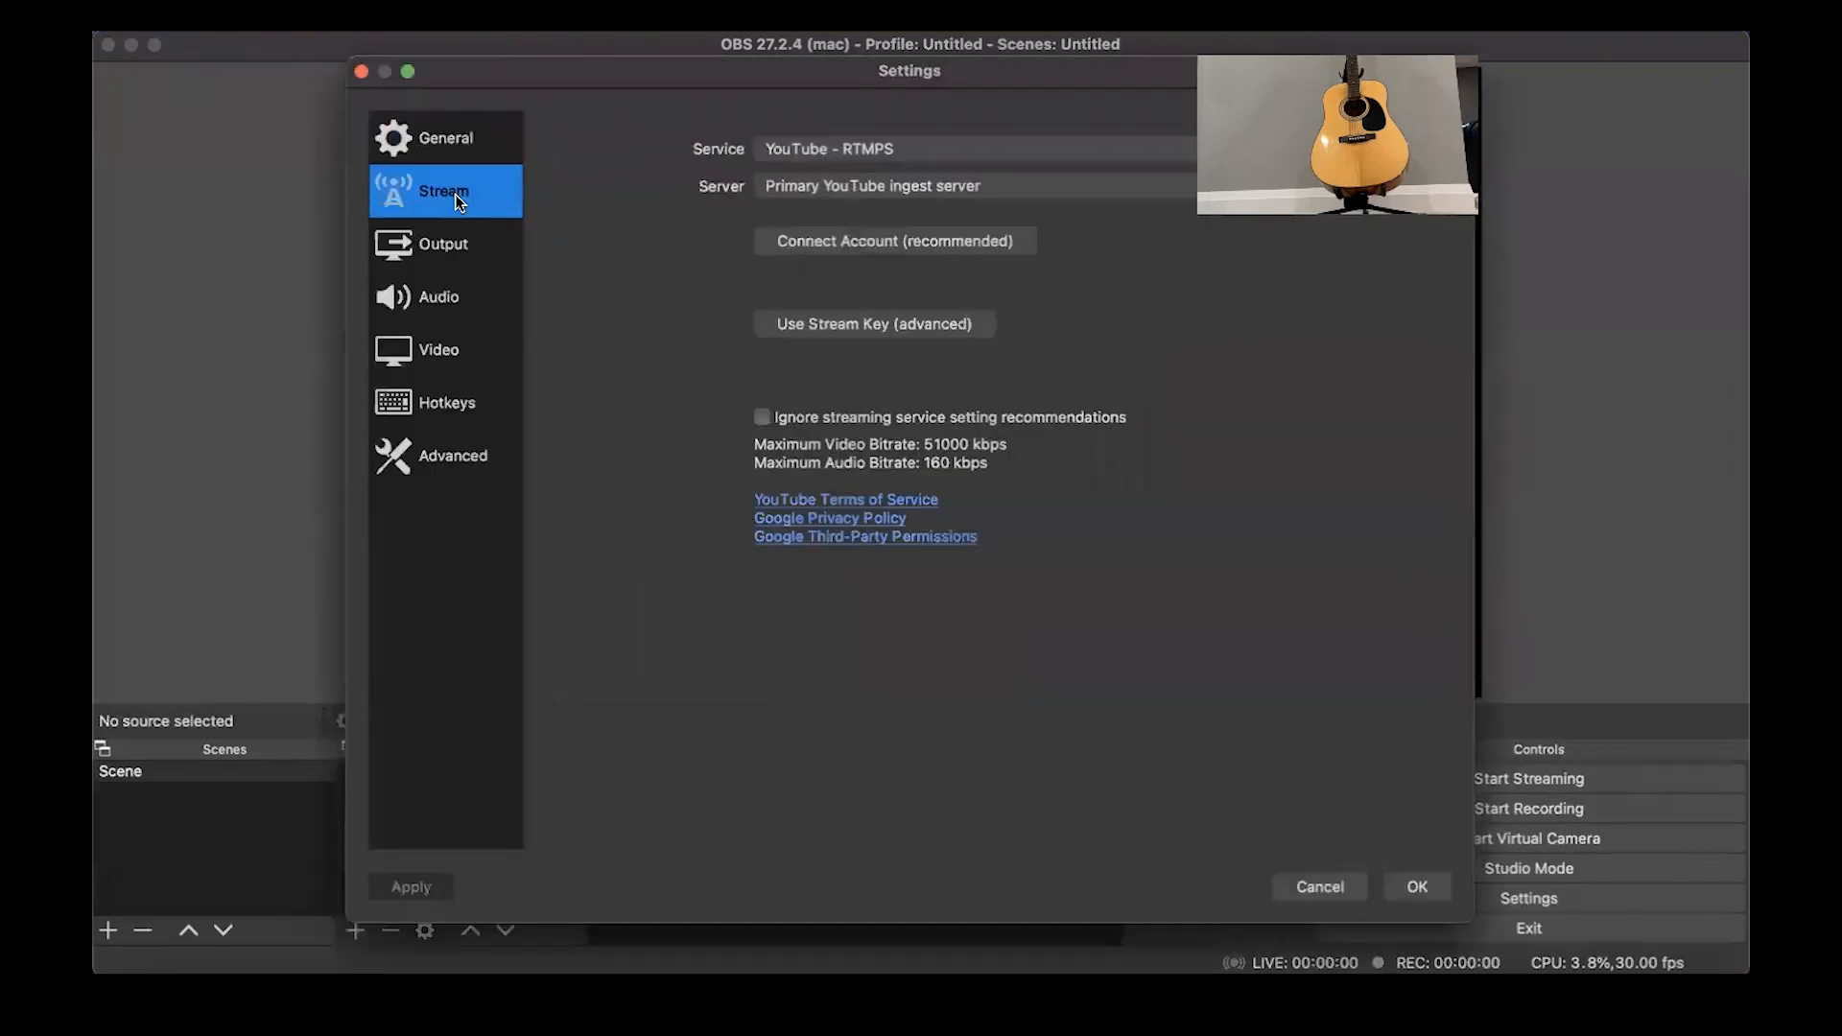
pyautogui.click(885, 327)
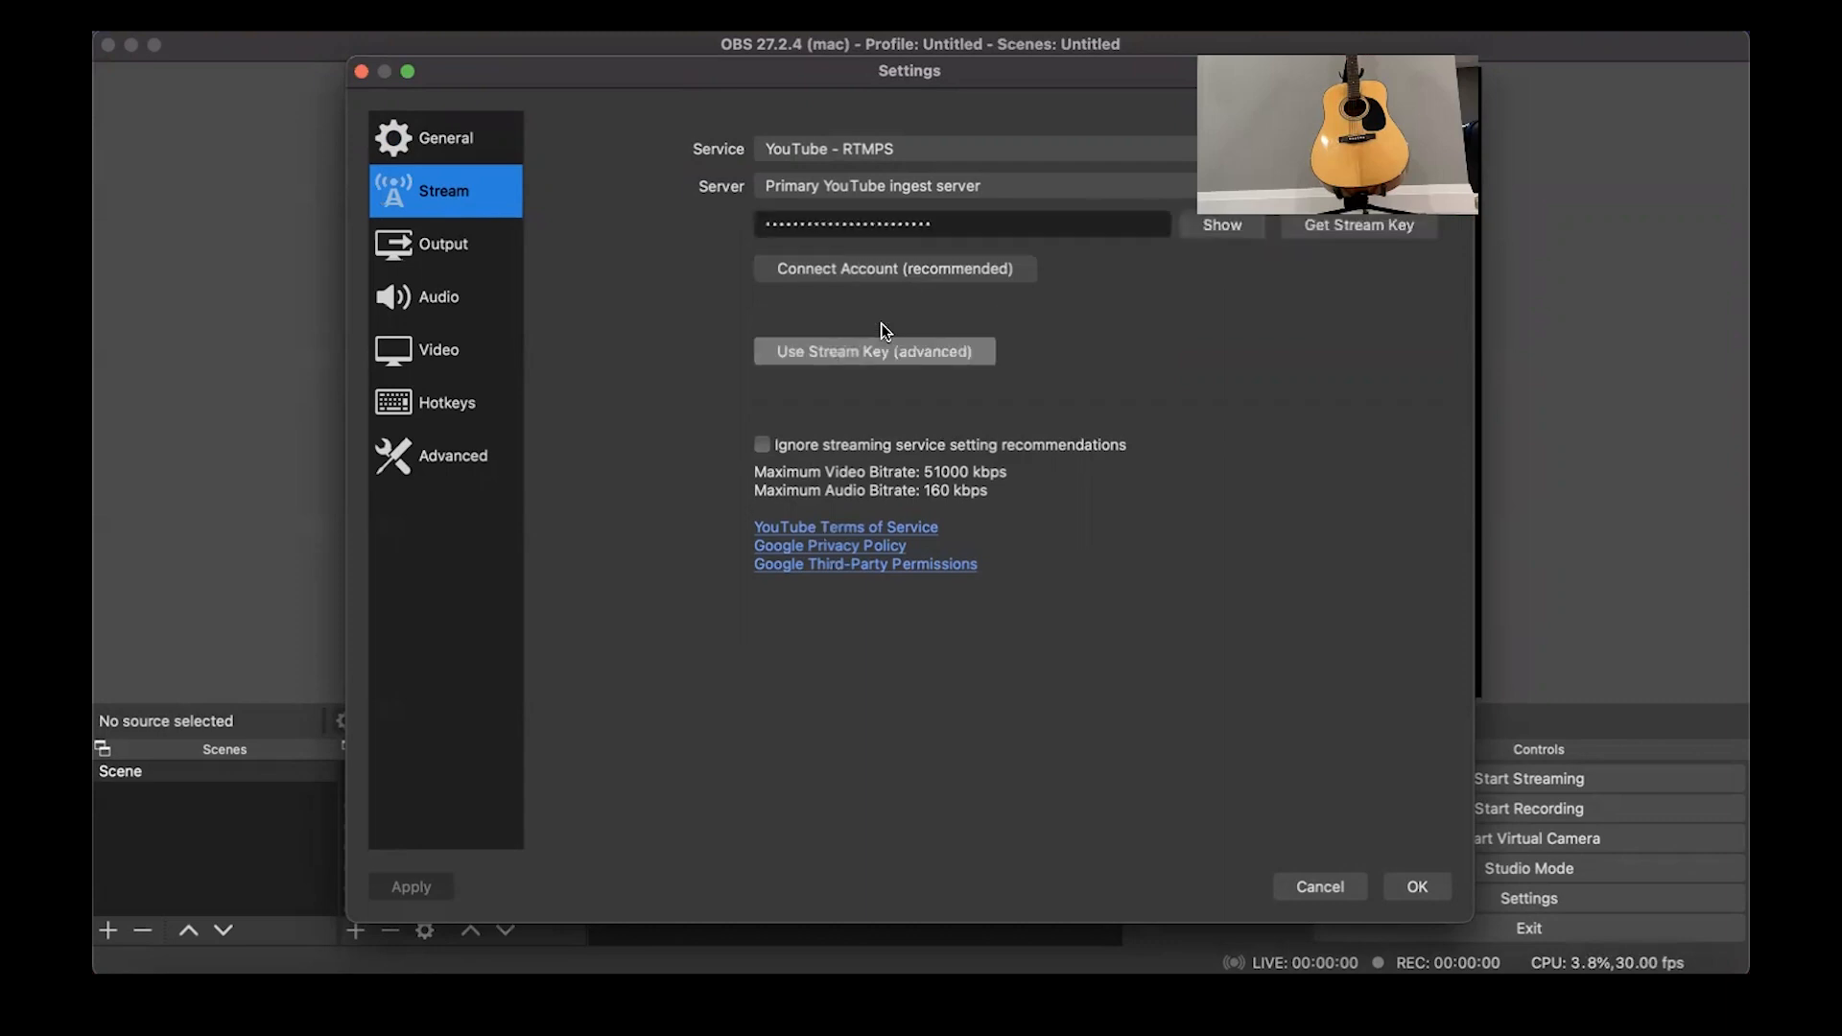
pyautogui.doubleClick(950, 224)
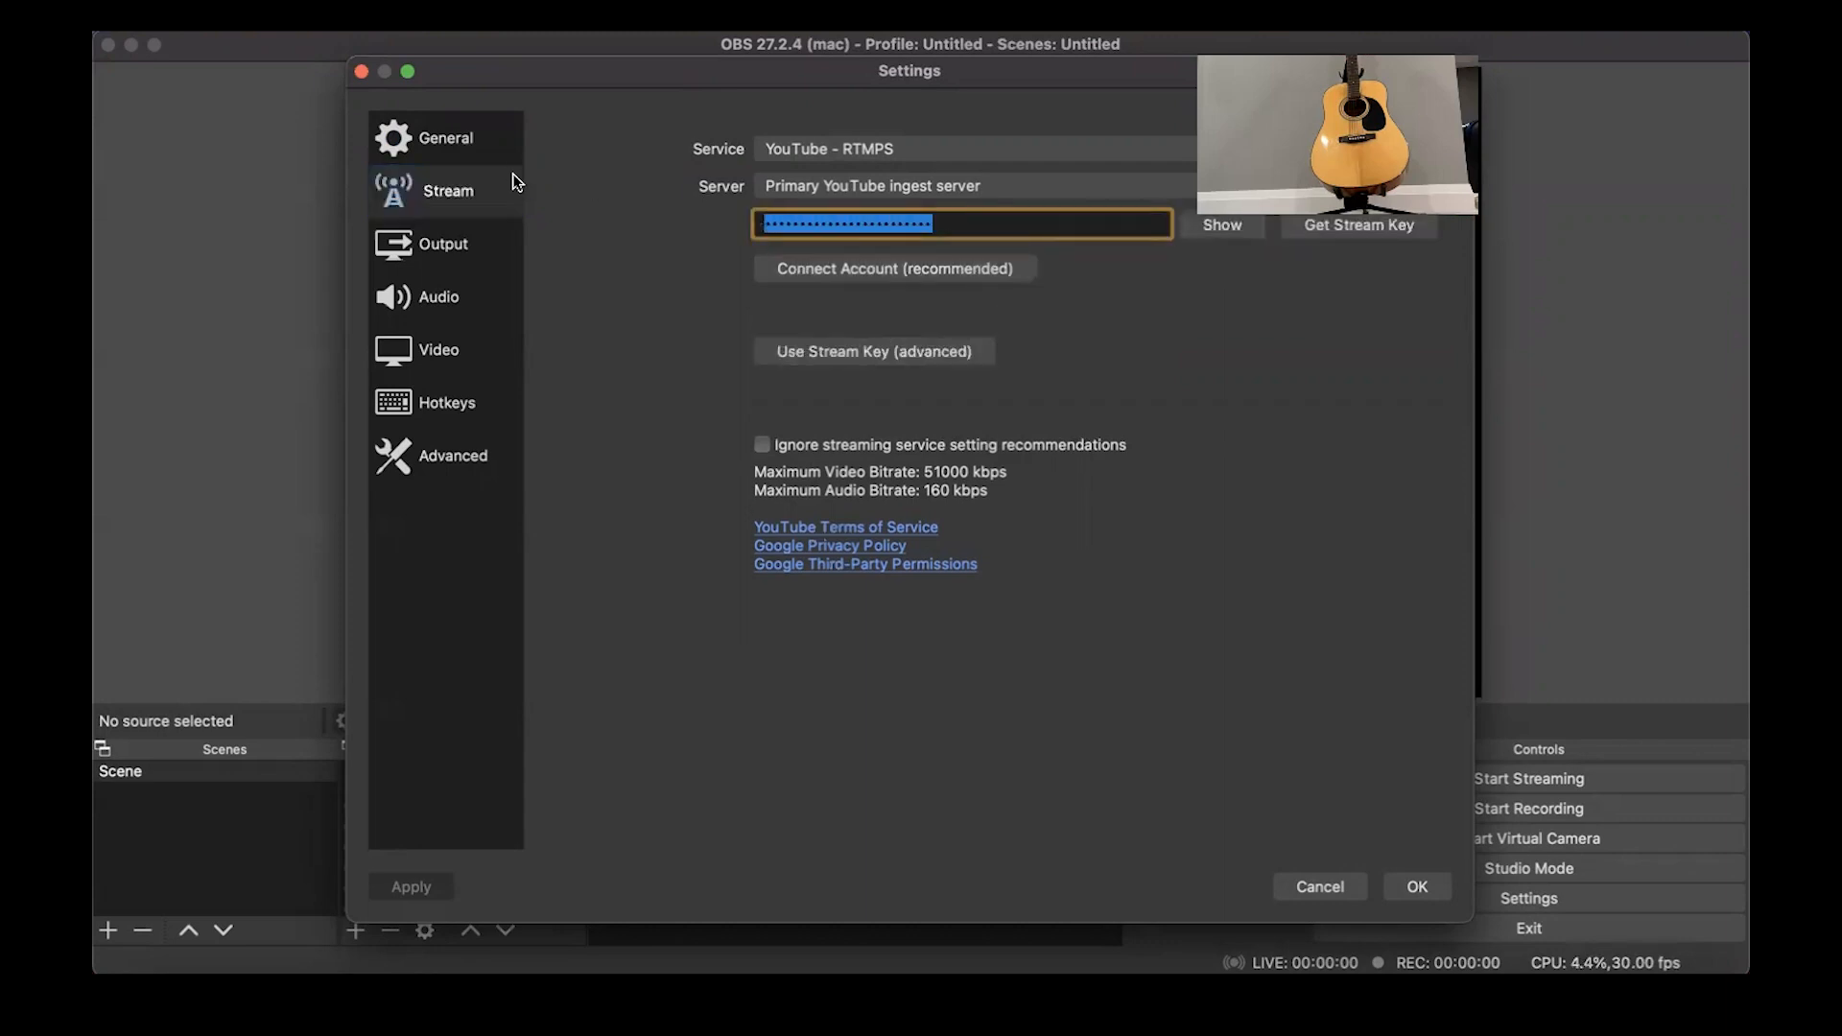
pyautogui.press('super+v')
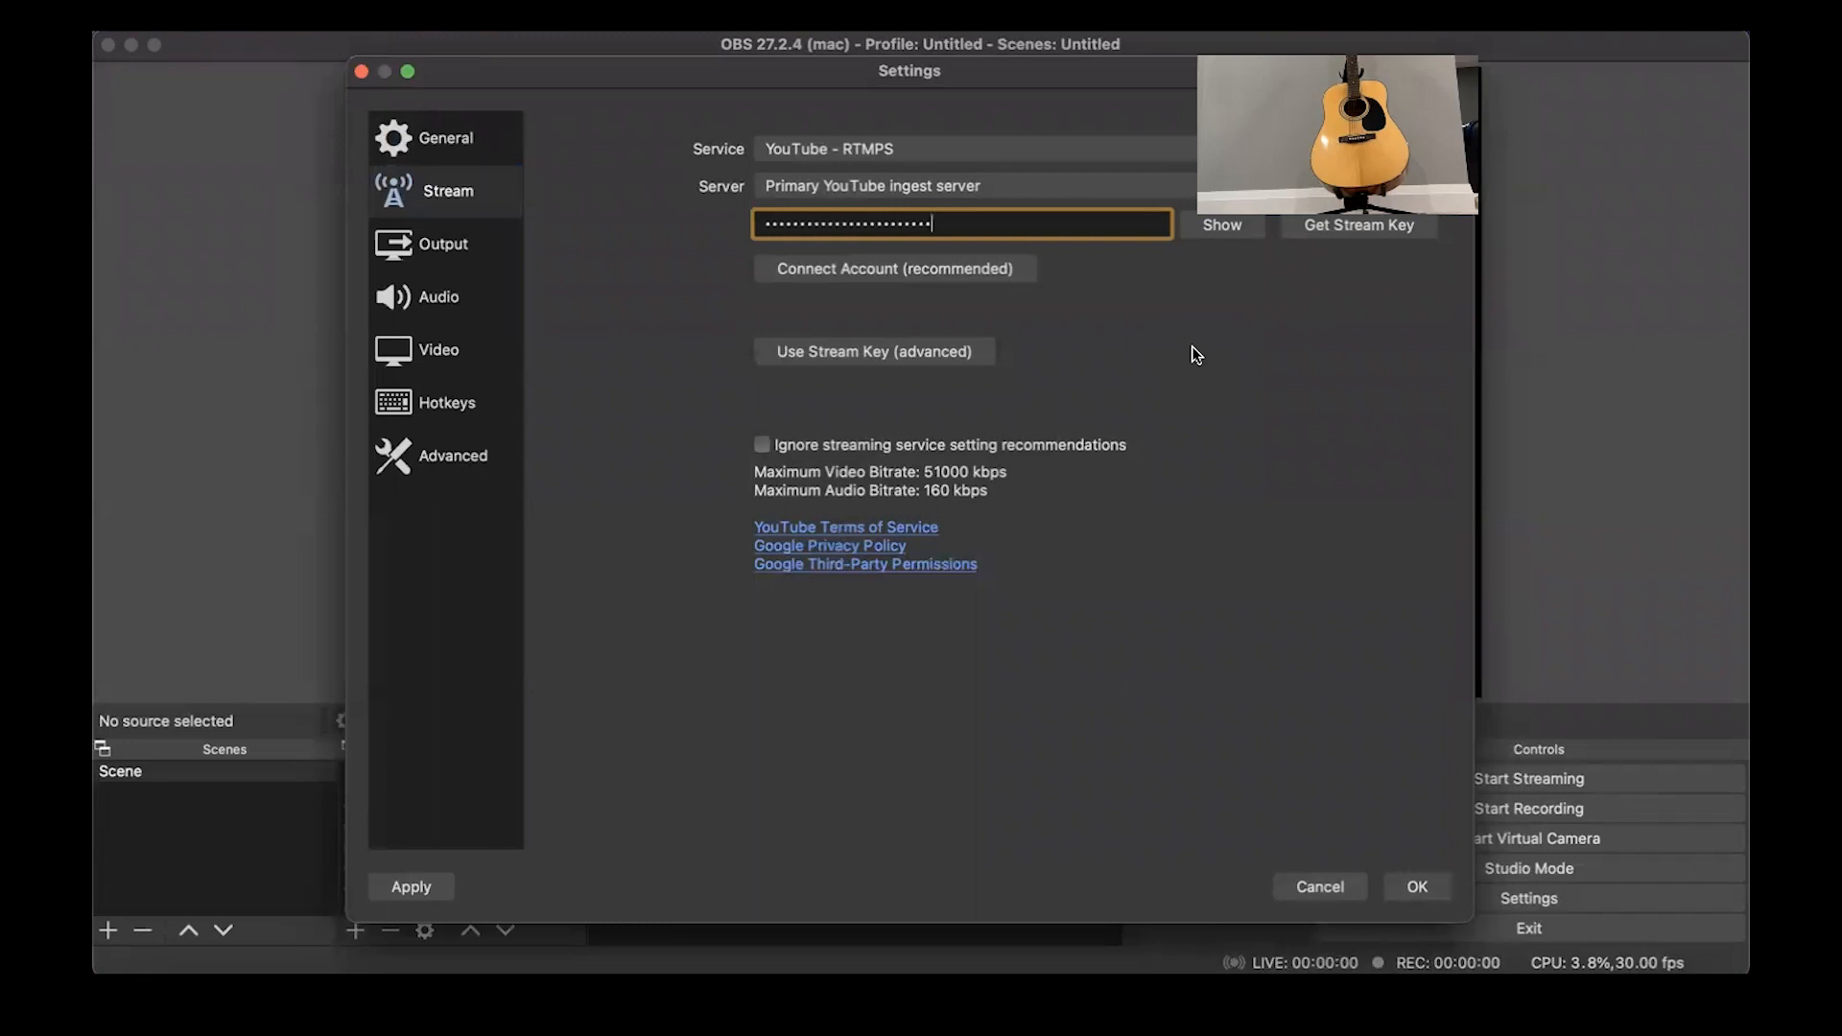
pyautogui.click(1417, 887)
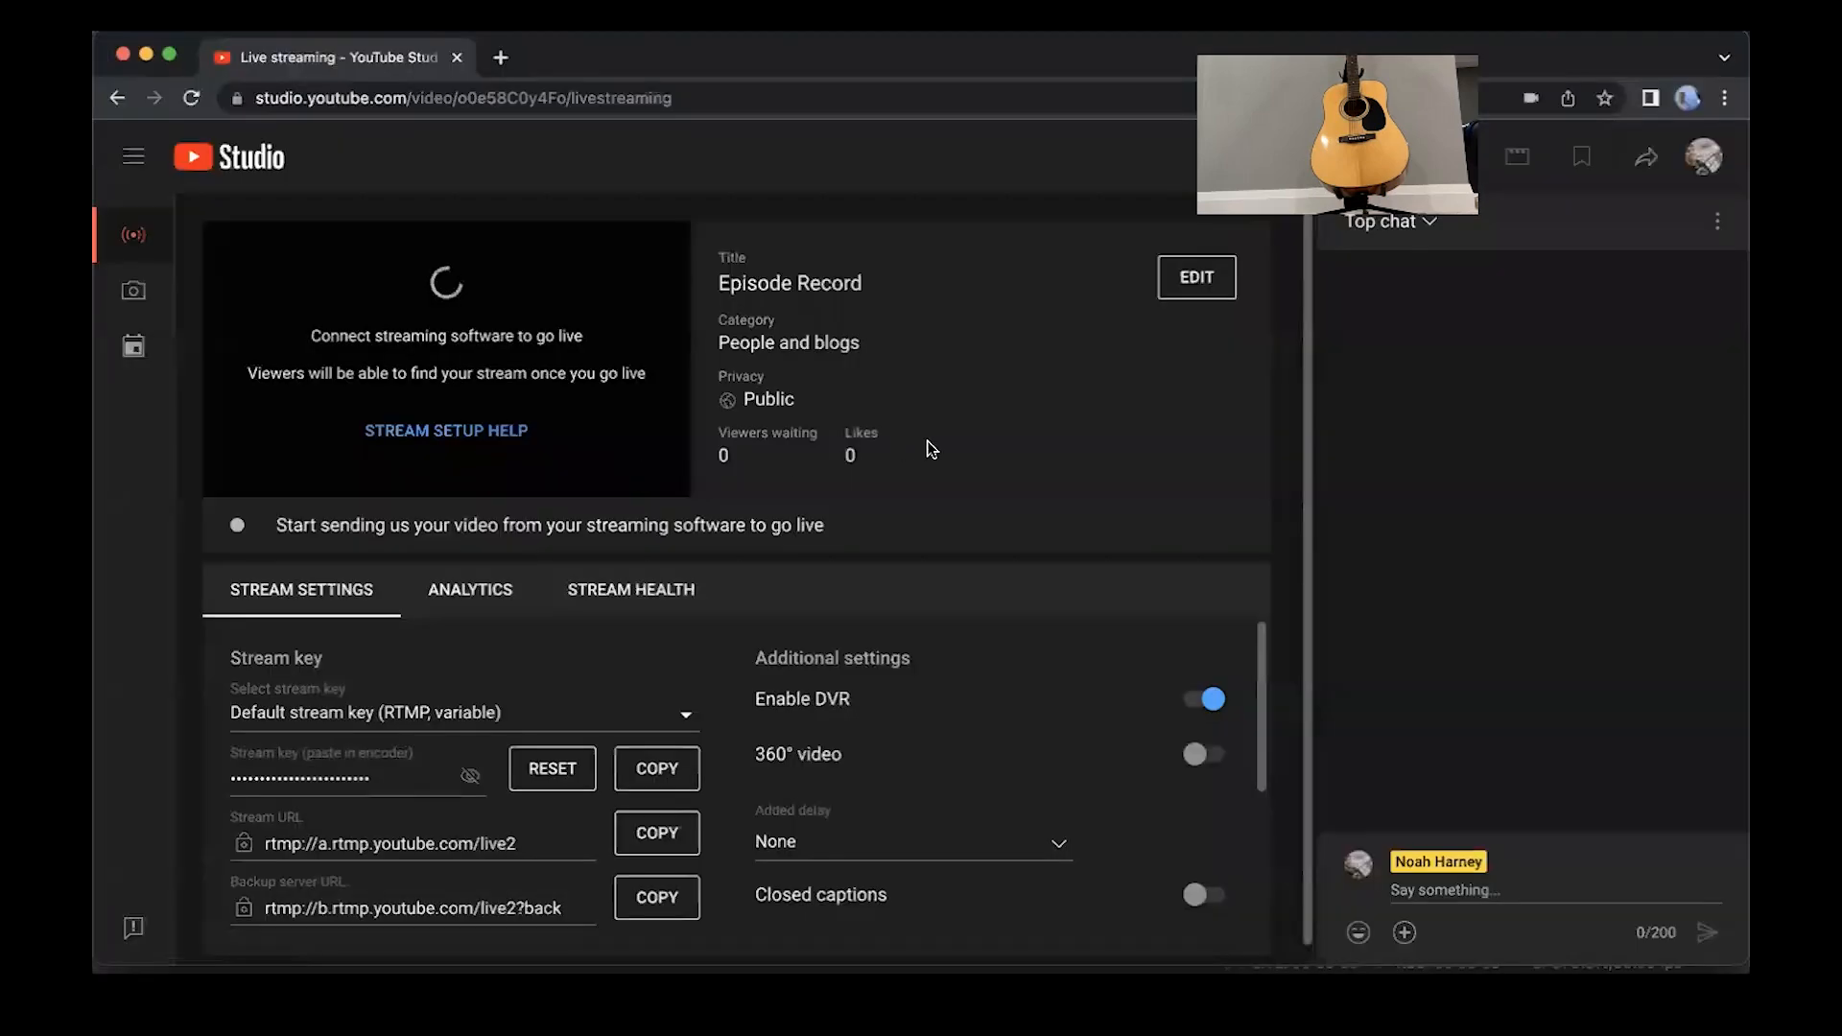
# Switch to YouTube Studio and enter "This is a test" as the description of the Episode Record stream
pyautogui.click(1192, 280)
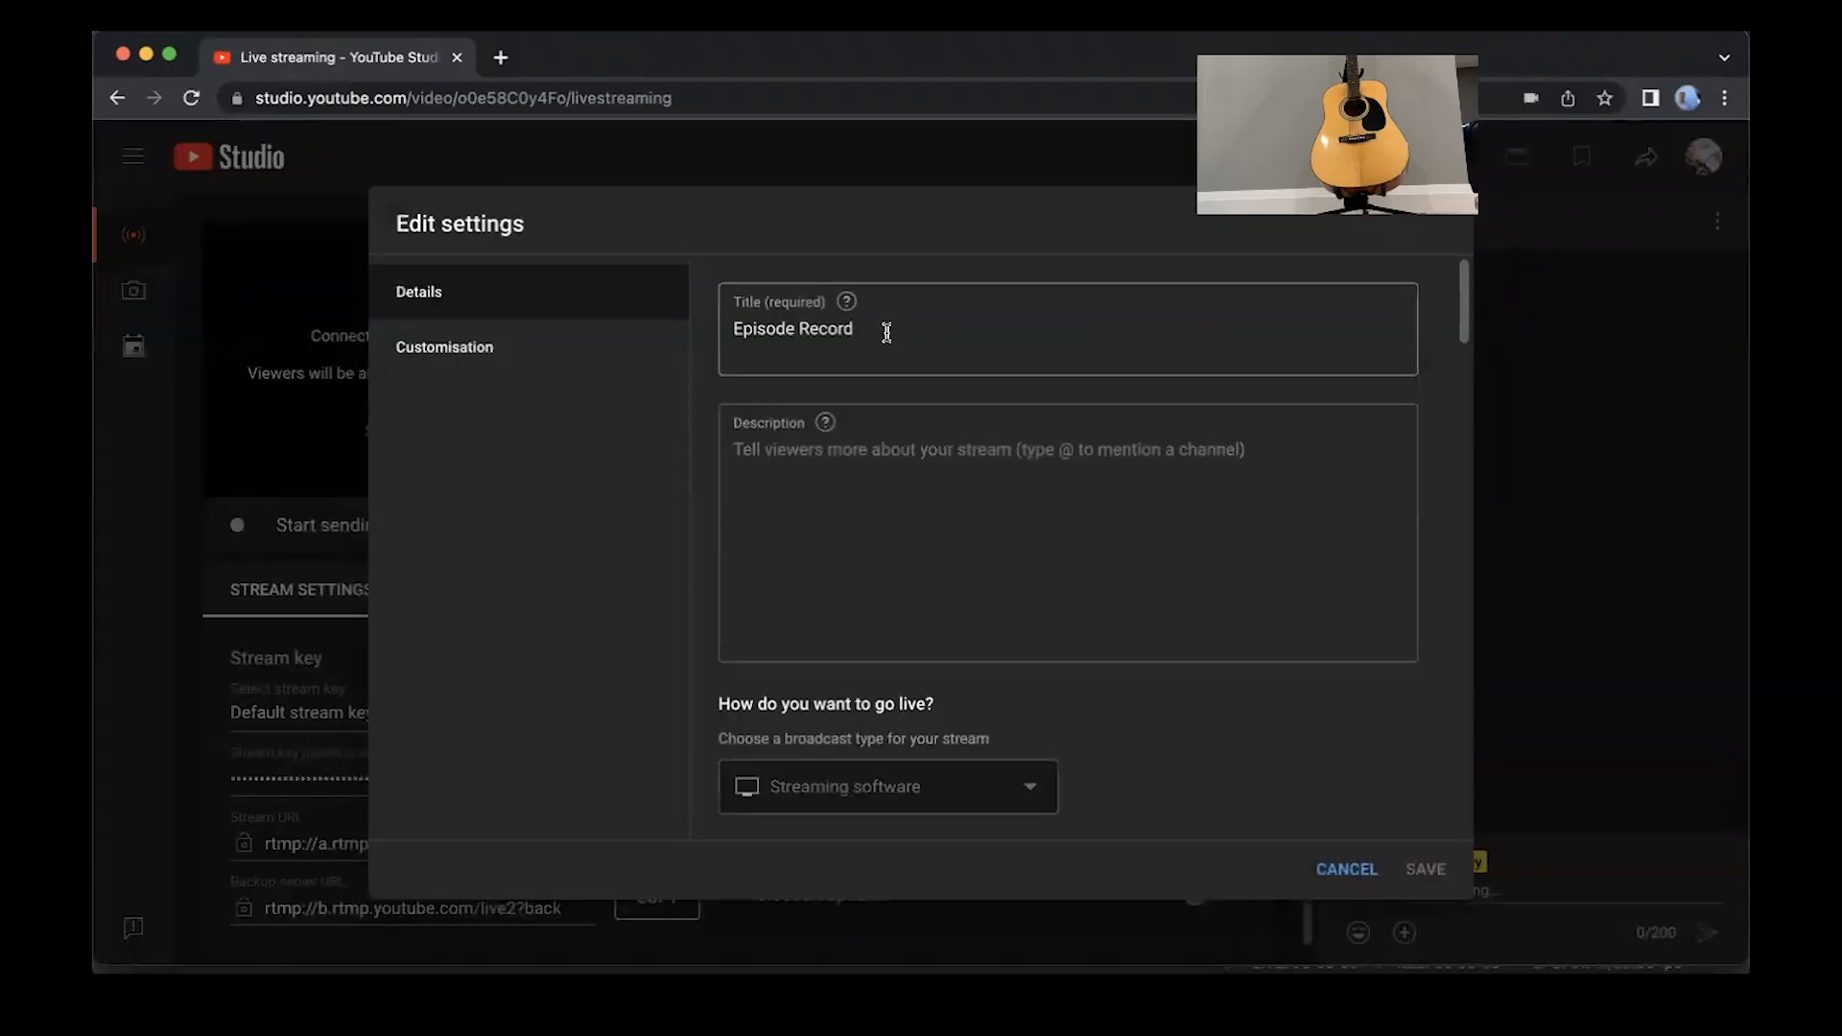
pyautogui.click(891, 470)
pyautogui.write('Th')
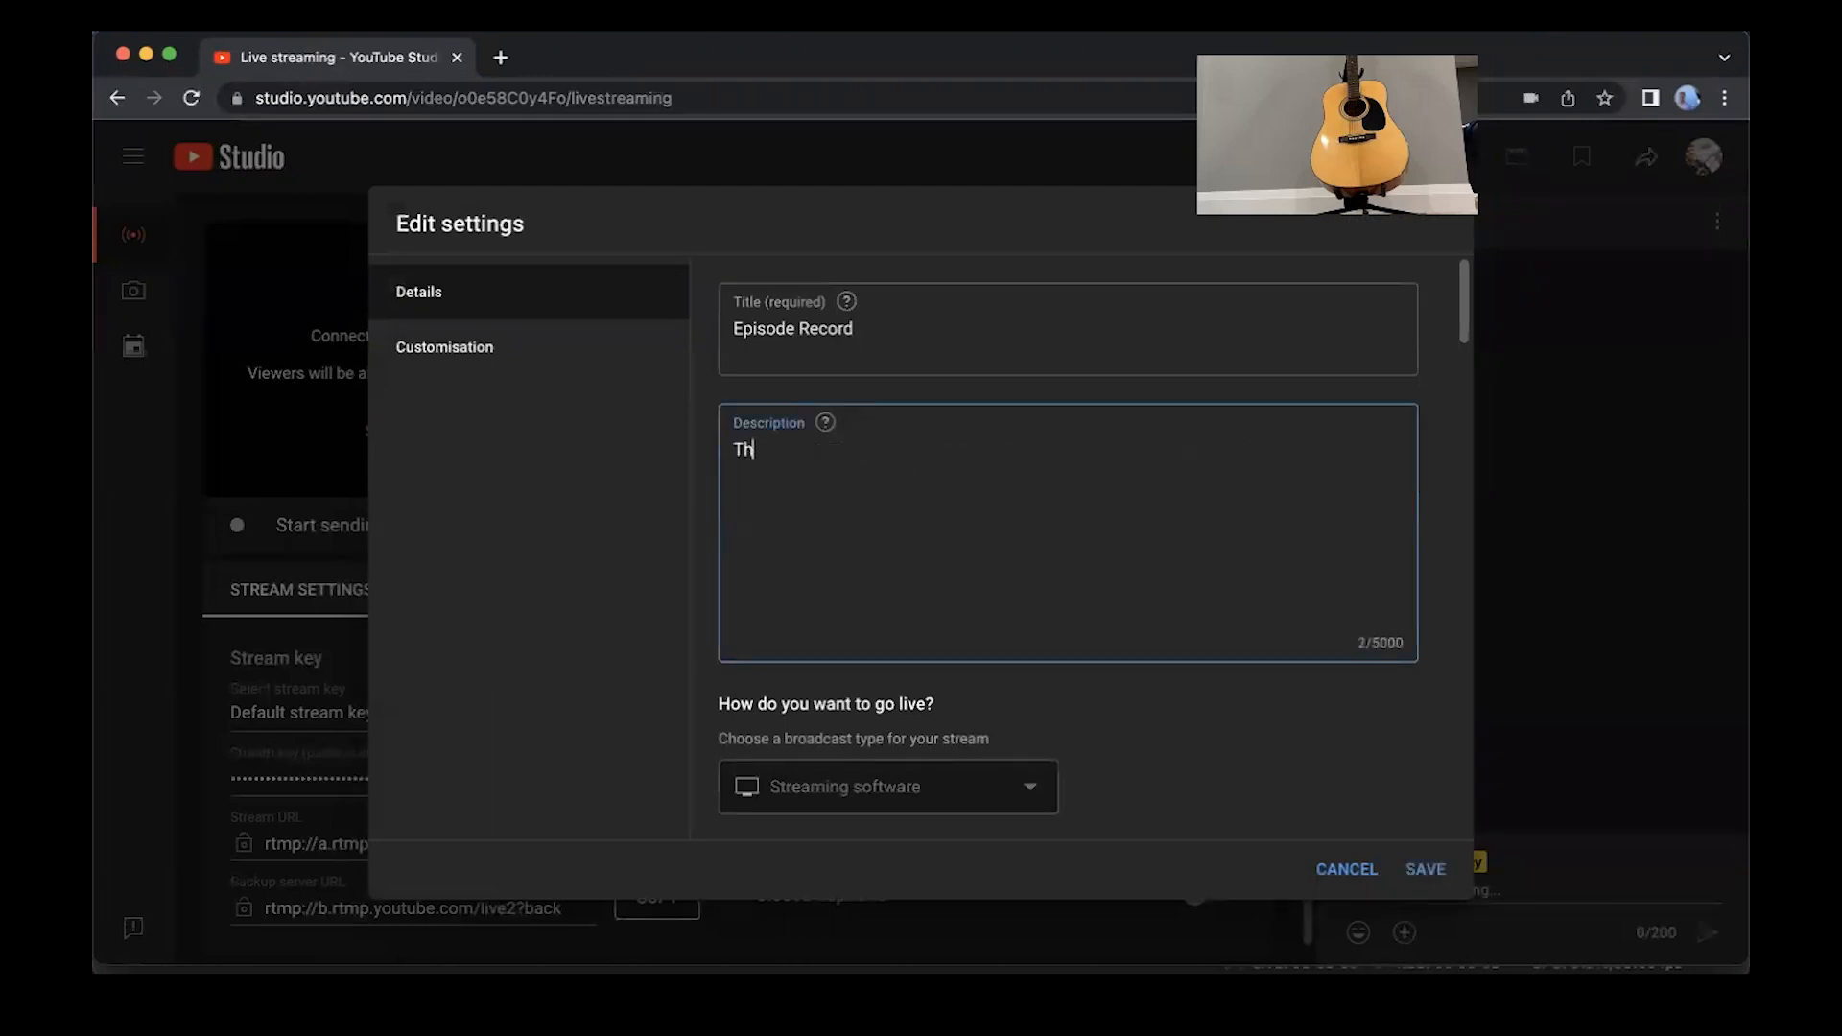
pyautogui.write('is is a test')
pyautogui.moveTo(1460, 320); pyautogui.dragTo(1472, 428)
pyautogui.scroll(-1, 1471, 428)
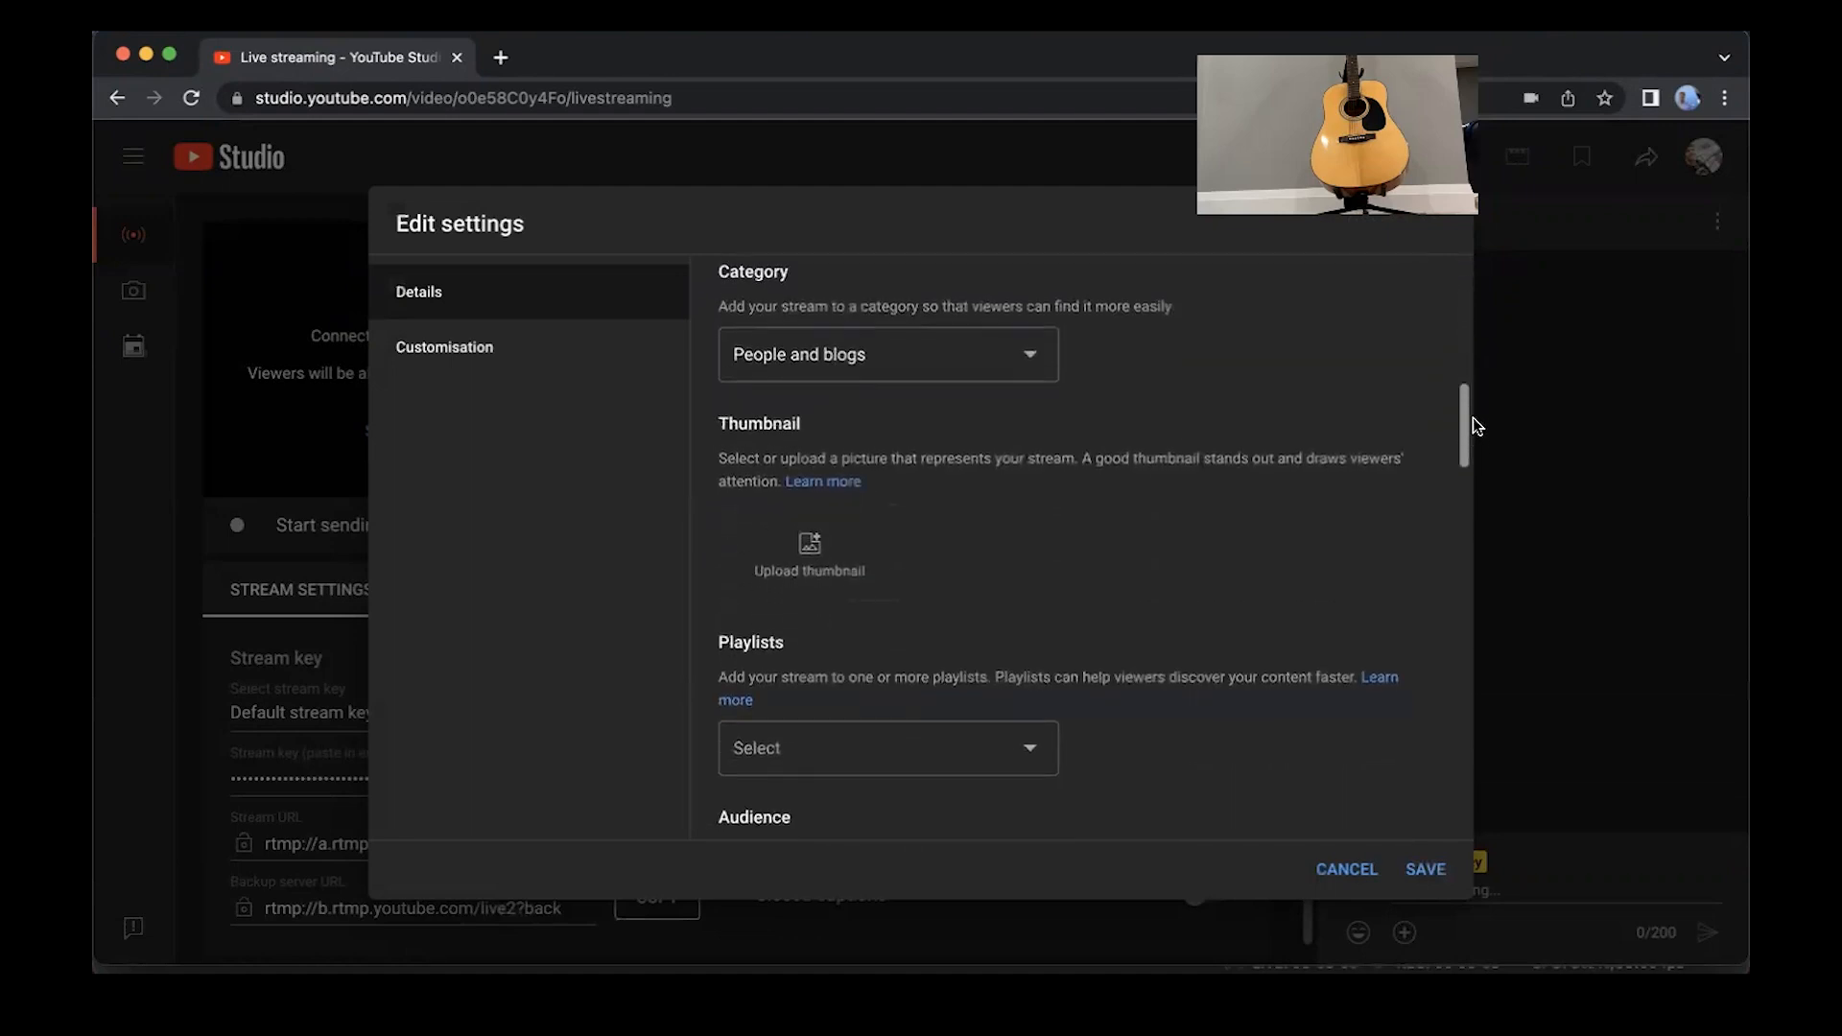
pyautogui.scroll(4, 1439, 403)
pyautogui.click(883, 513)
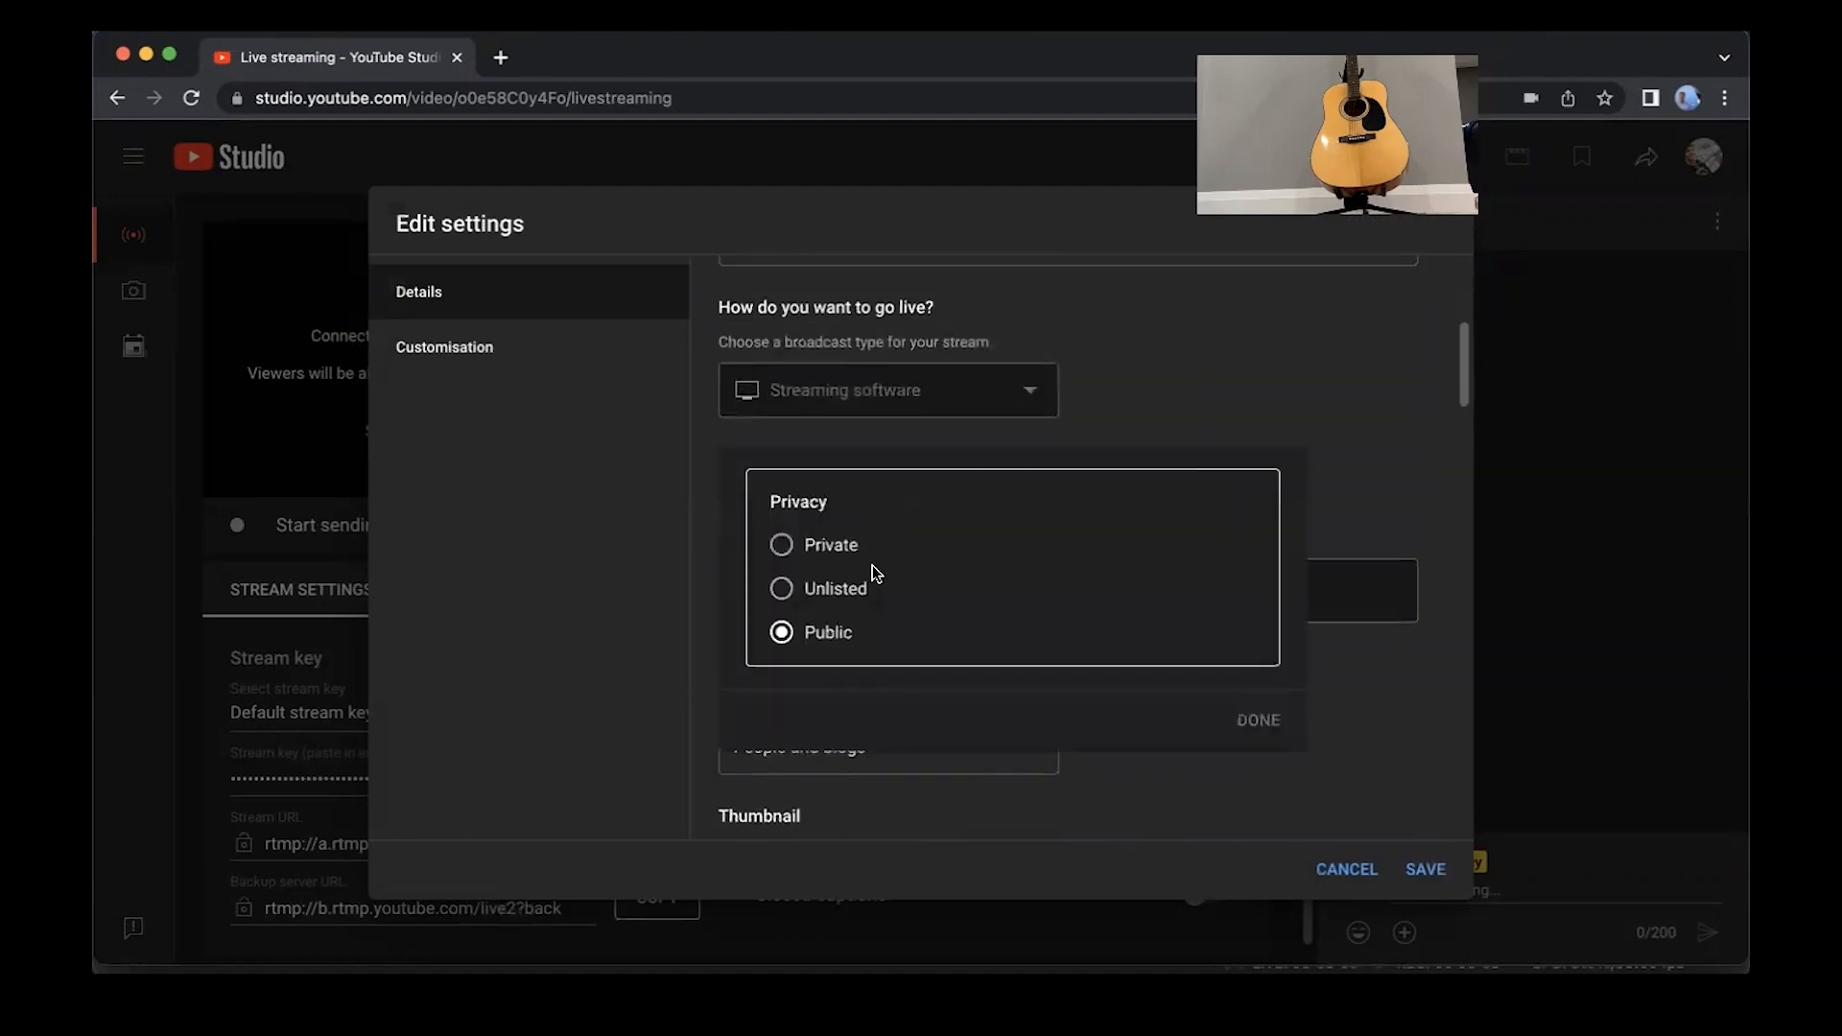
pyautogui.click(844, 550)
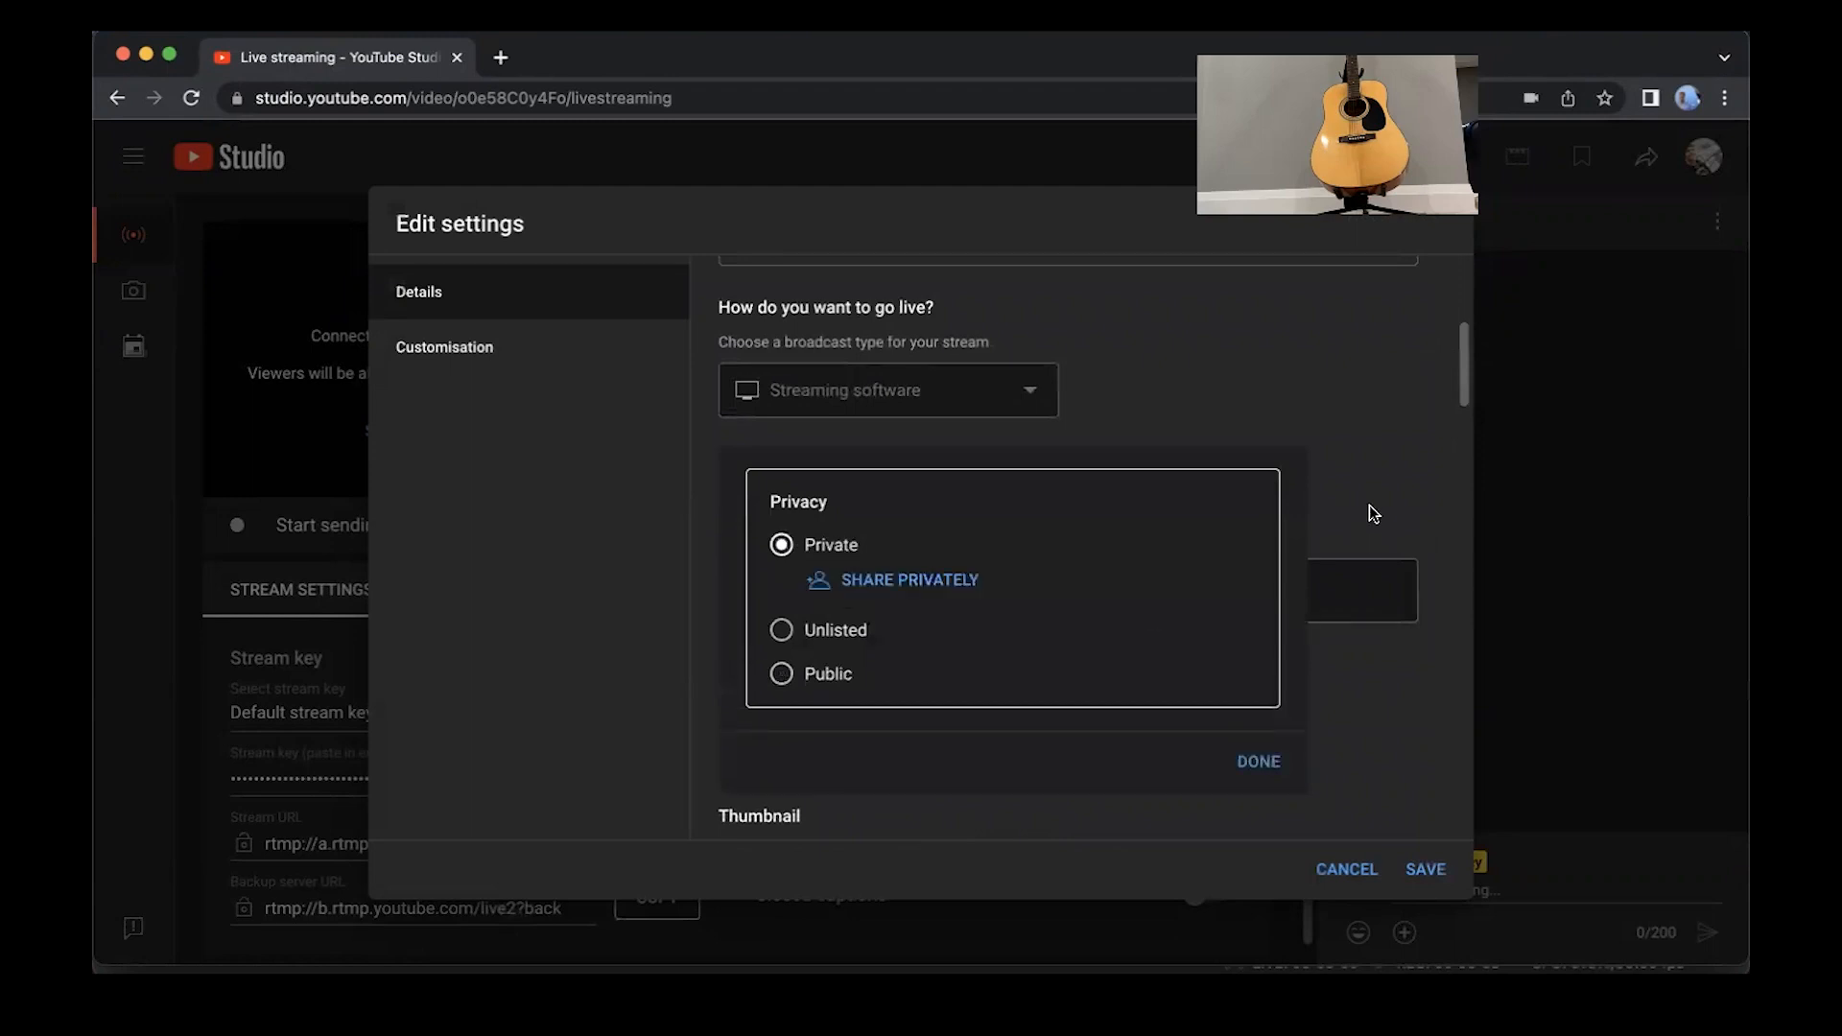
pyautogui.click(1446, 377)
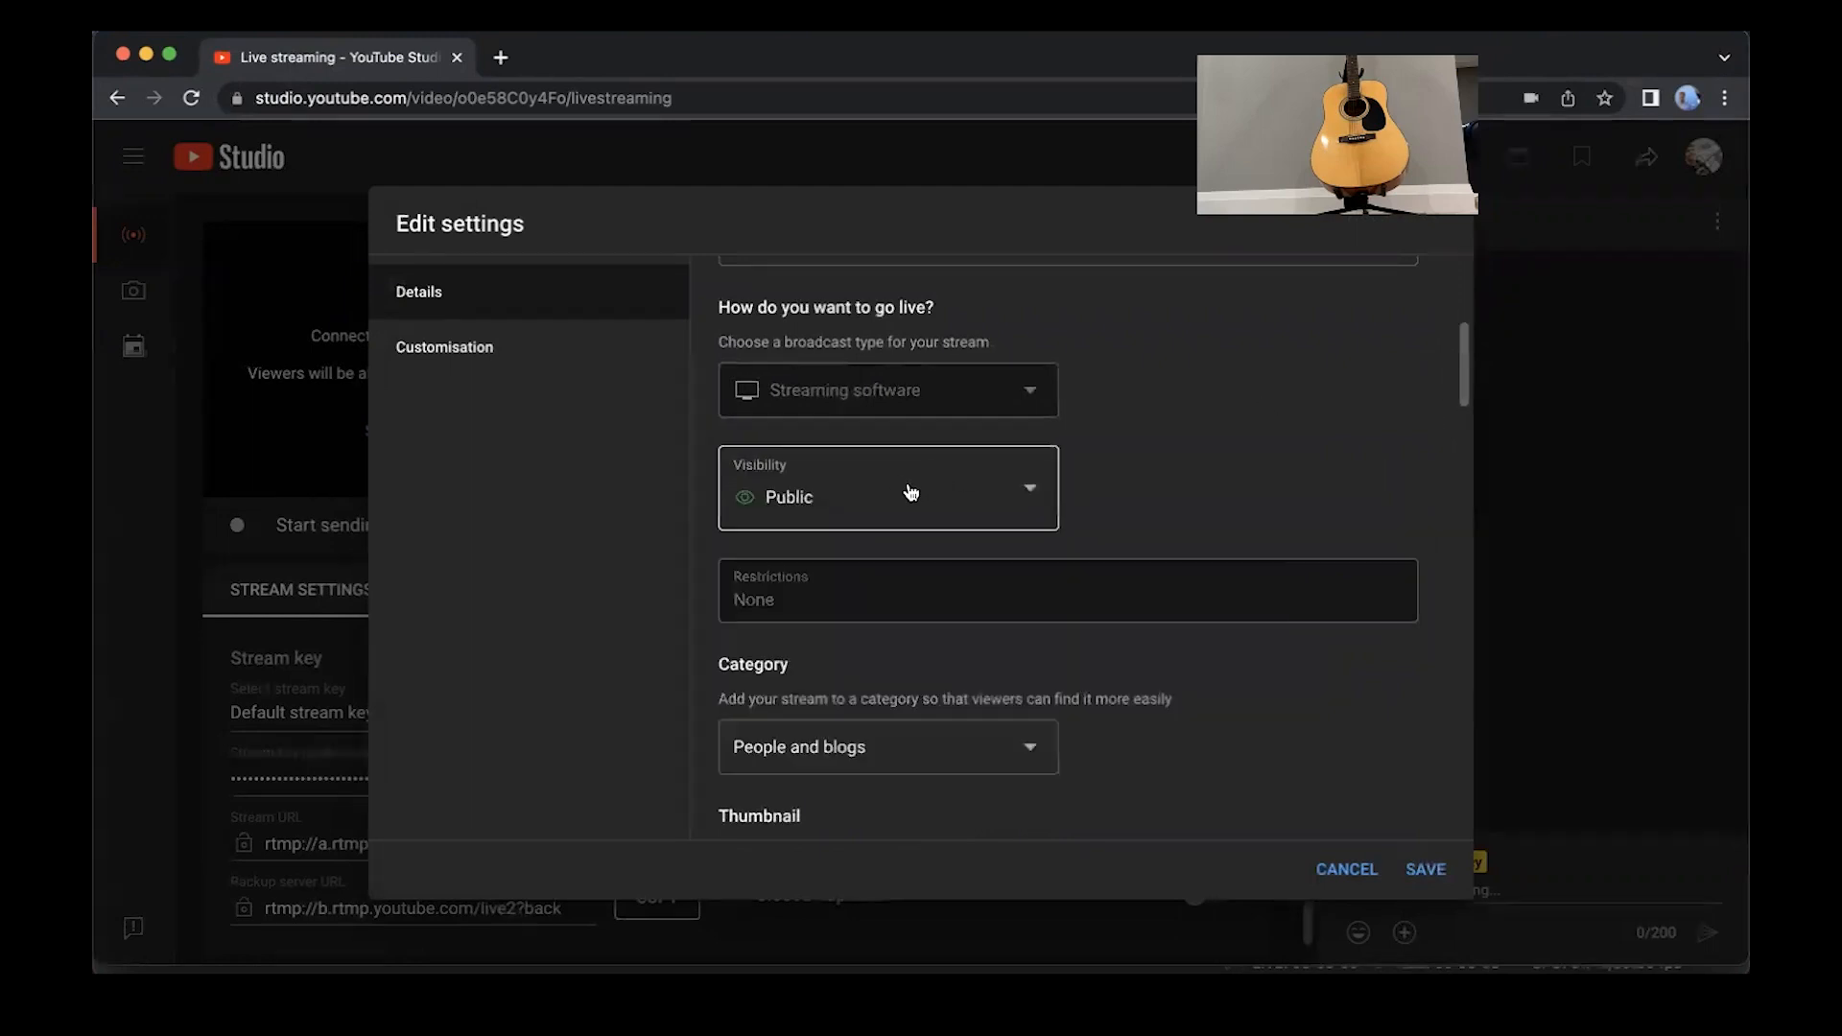
# Set the stream's visibility to Private and save the edited stream settings
pyautogui.click(950, 485)
pyautogui.click(818, 545)
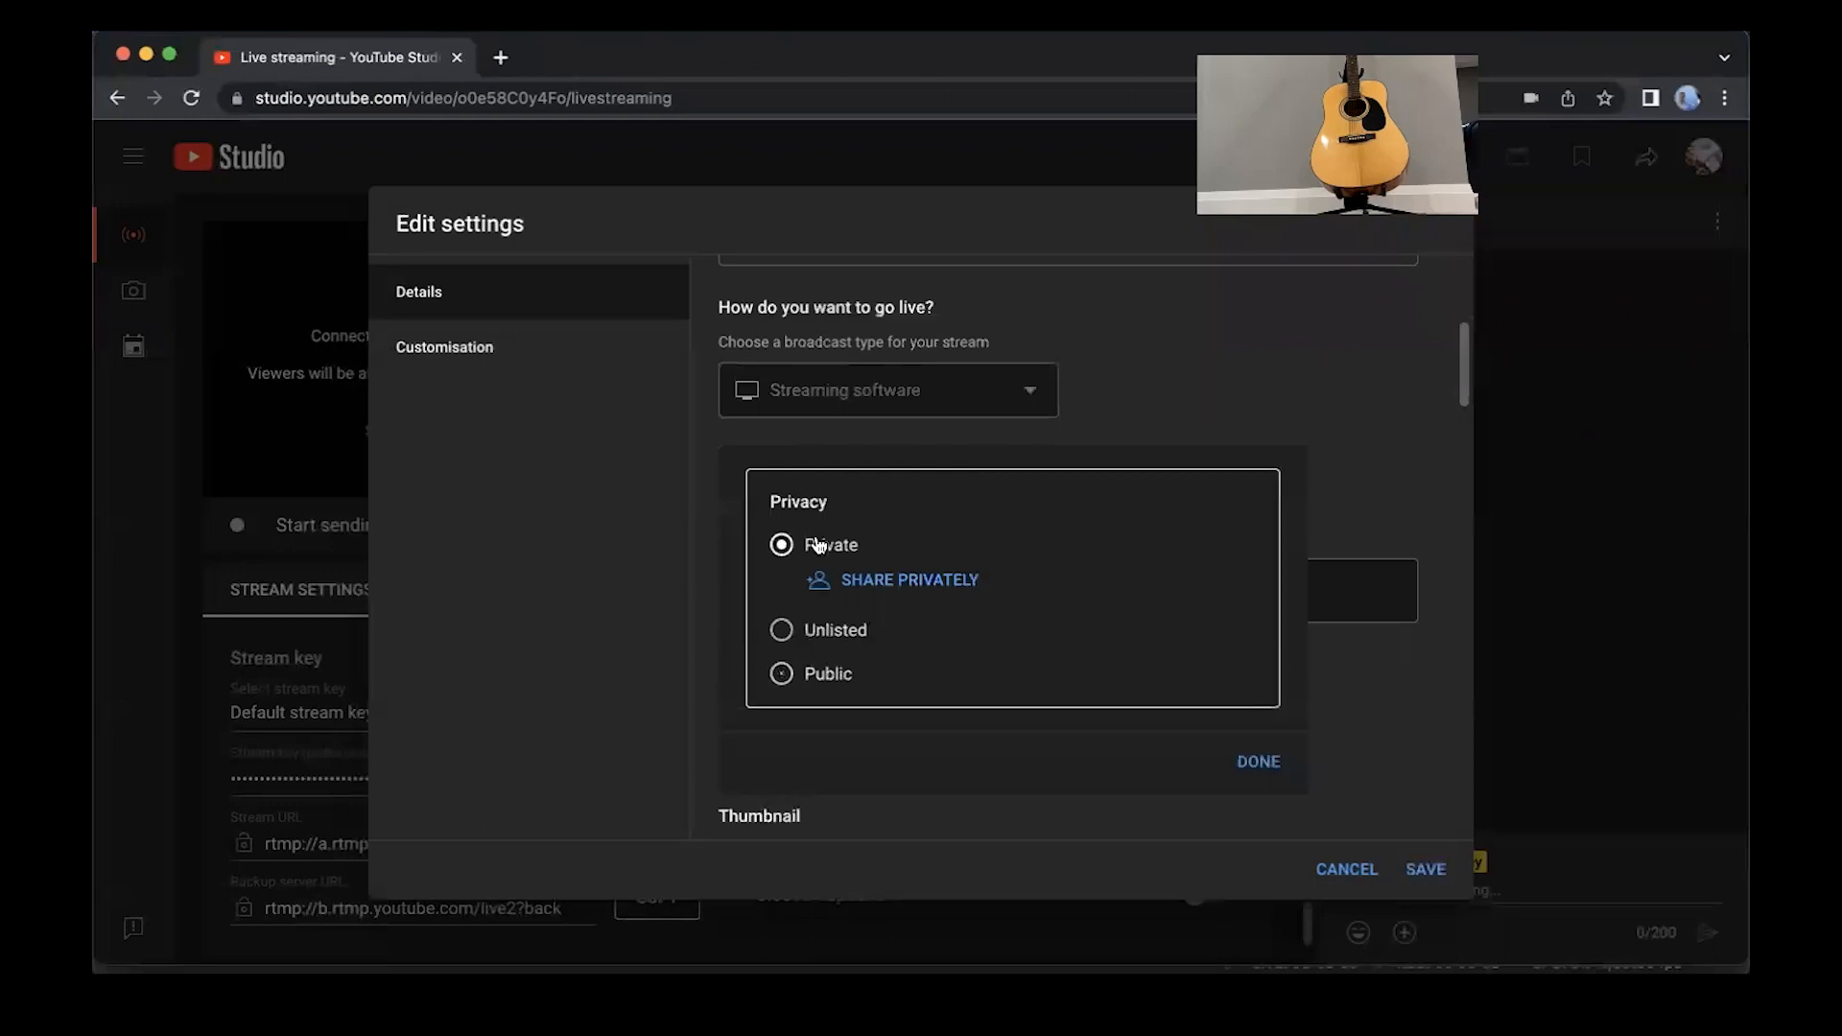
pyautogui.click(1246, 760)
pyautogui.moveTo(1466, 368); pyautogui.dragTo(1471, 533)
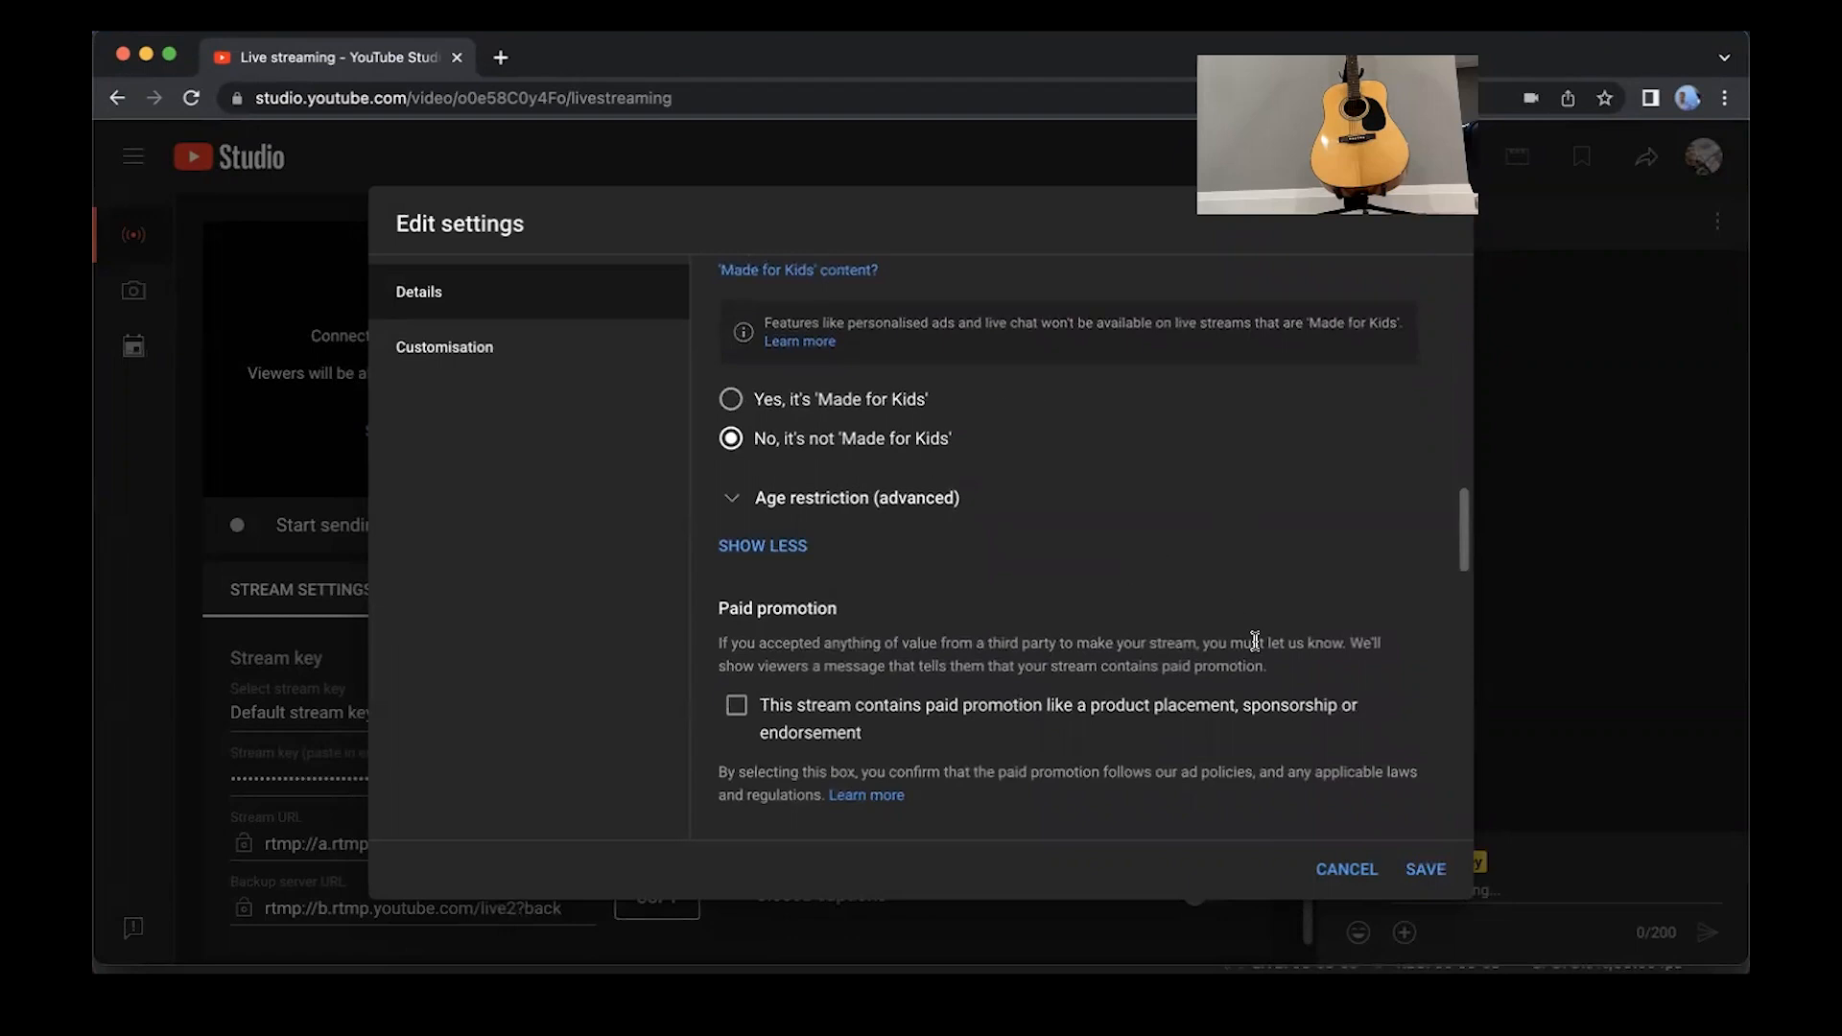
pyautogui.click(1439, 869)
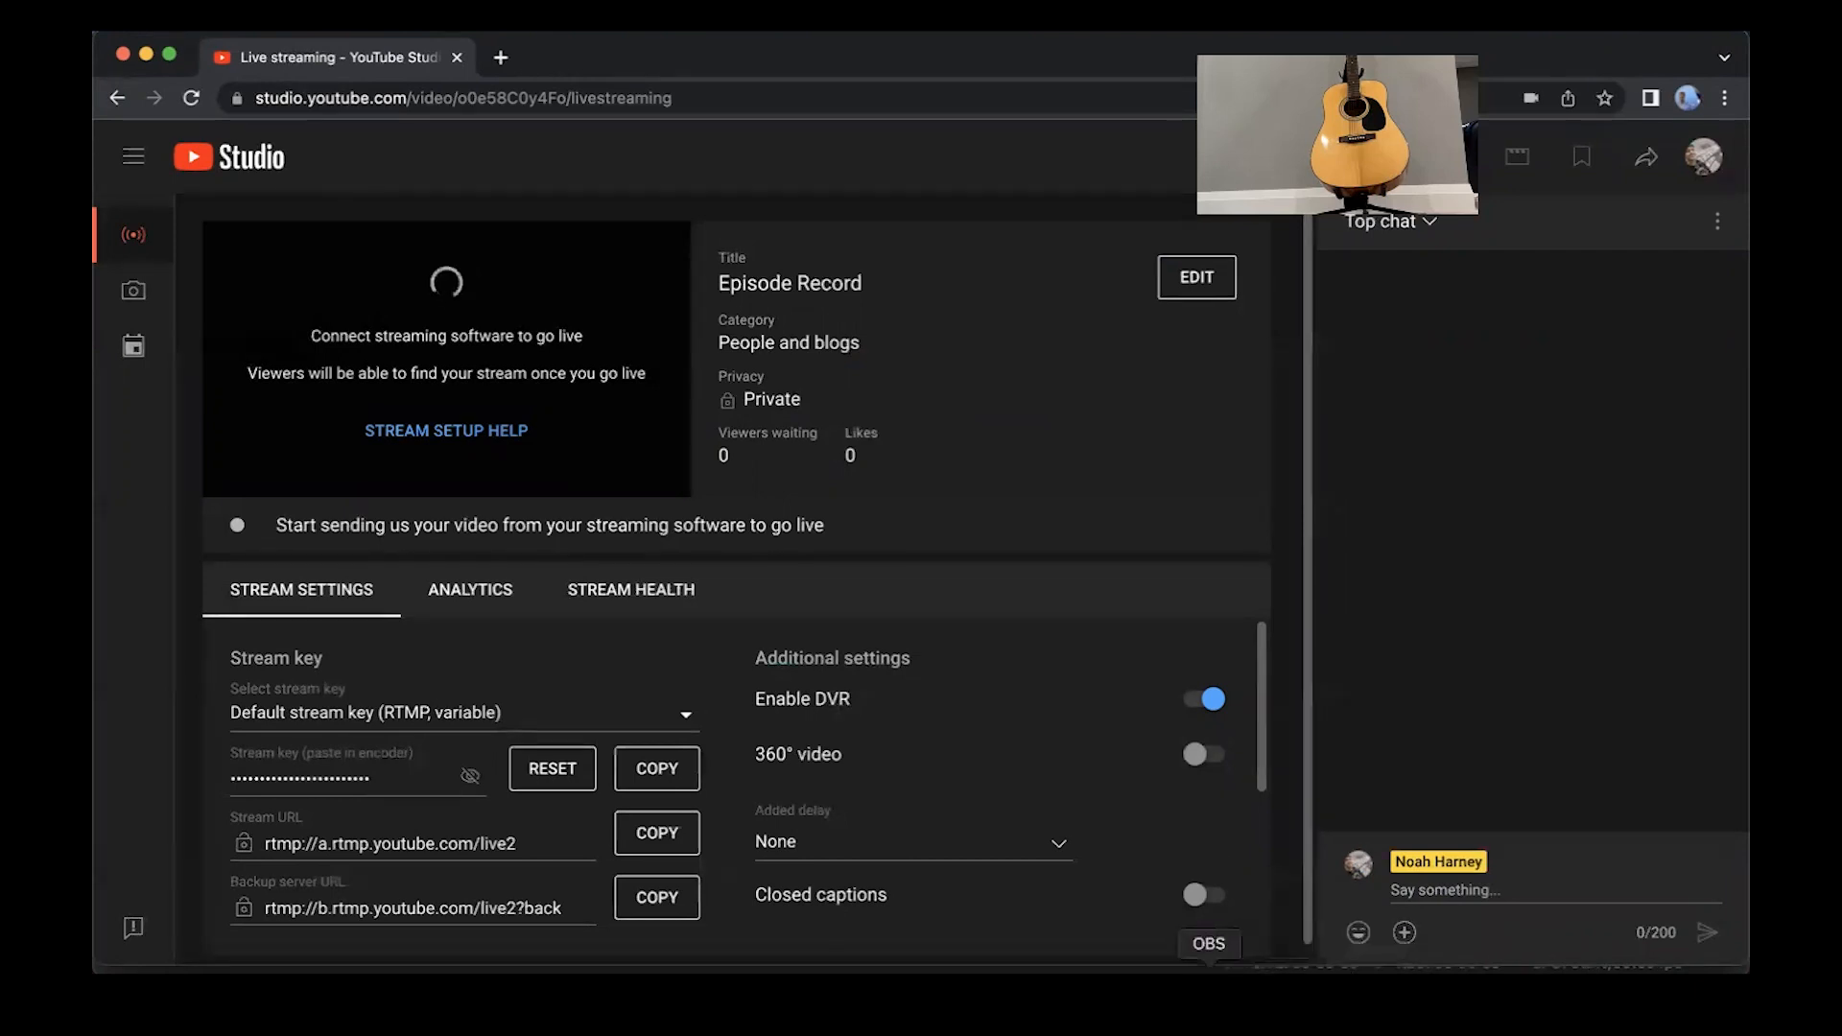
# Switch to OBS and review its stream, video and general settings alongside the YouTube Studio stream page
pyautogui.click(1209, 964)
pyautogui.click(1536, 899)
pyautogui.click(424, 202)
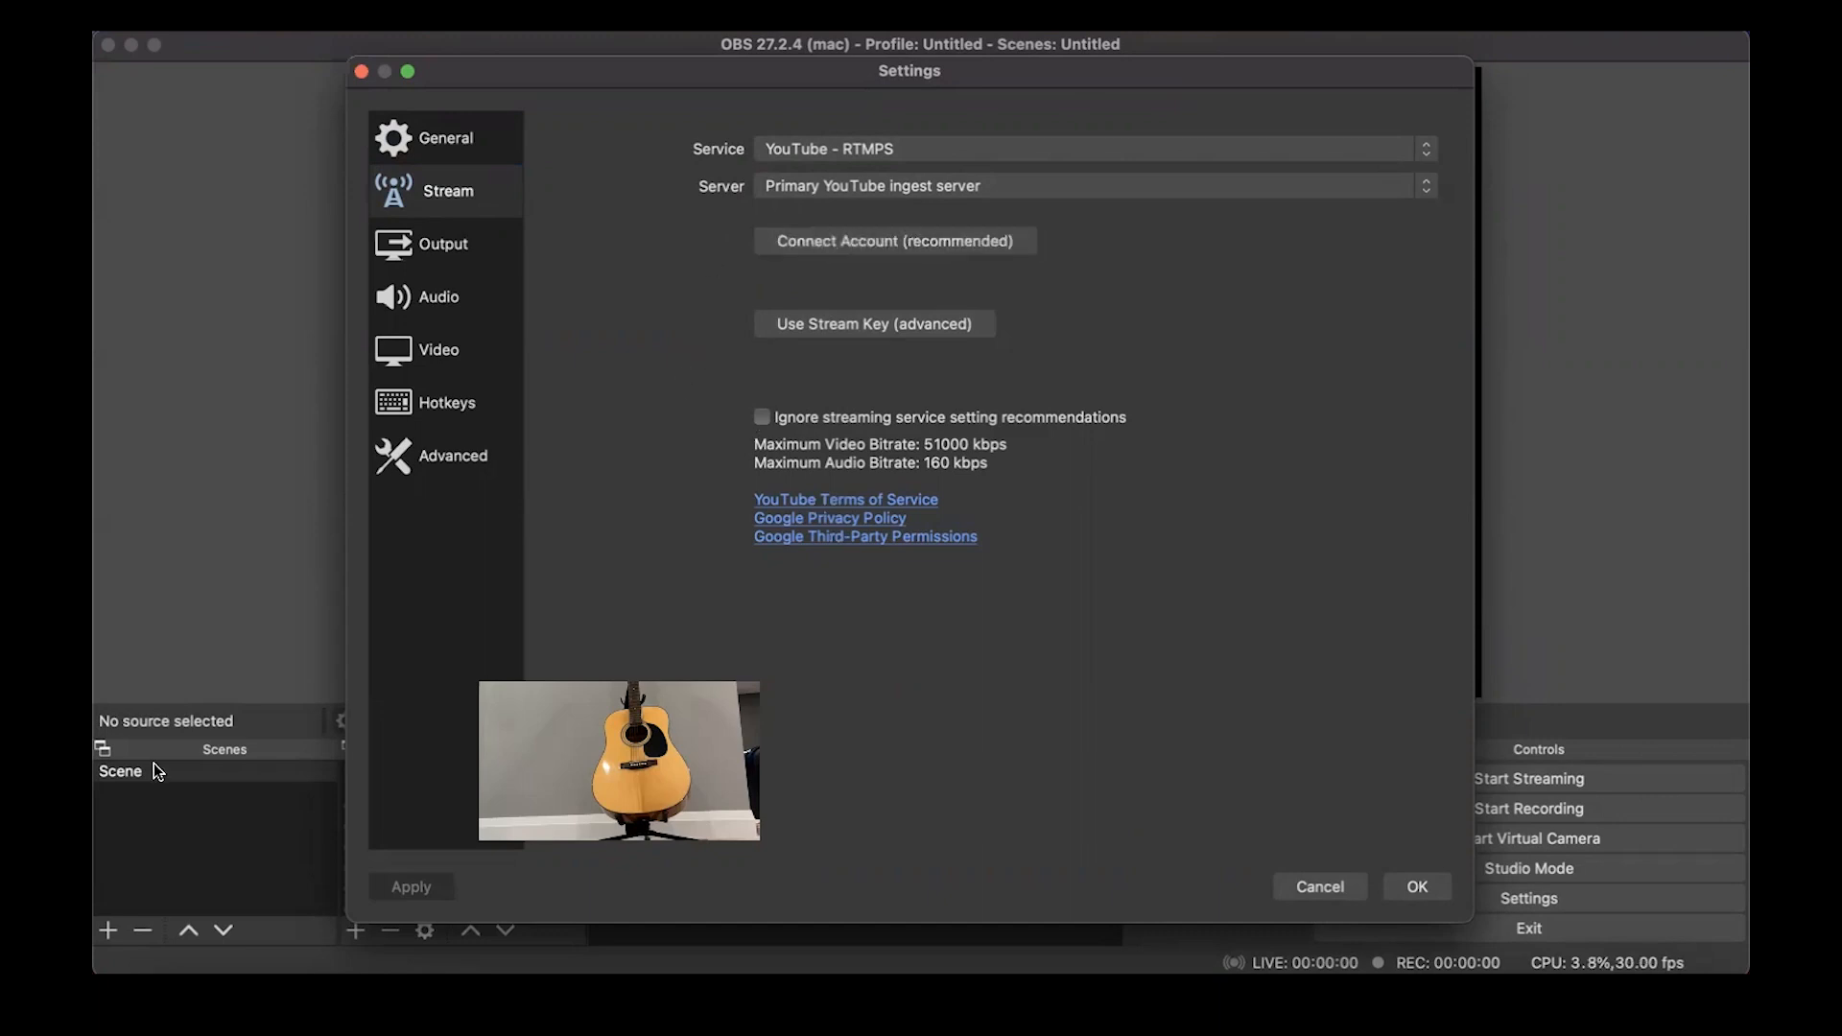
pyautogui.click(228, 971)
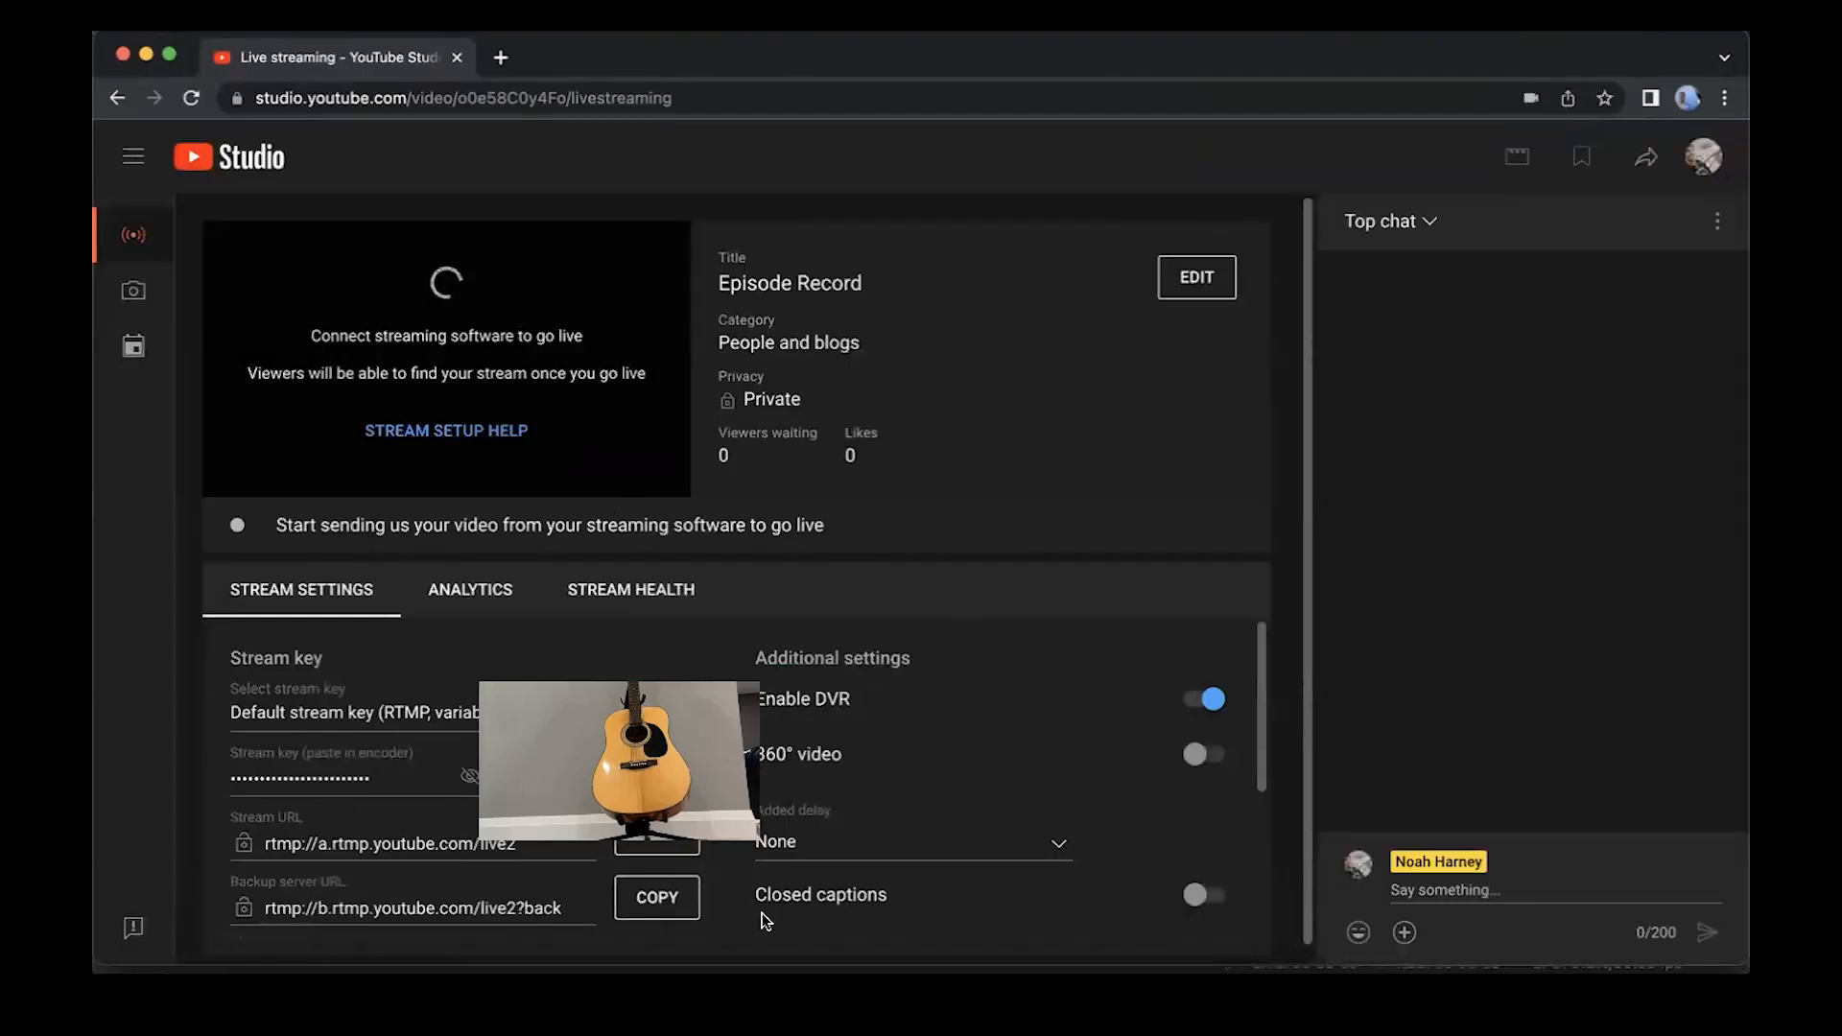
pyautogui.click(1193, 971)
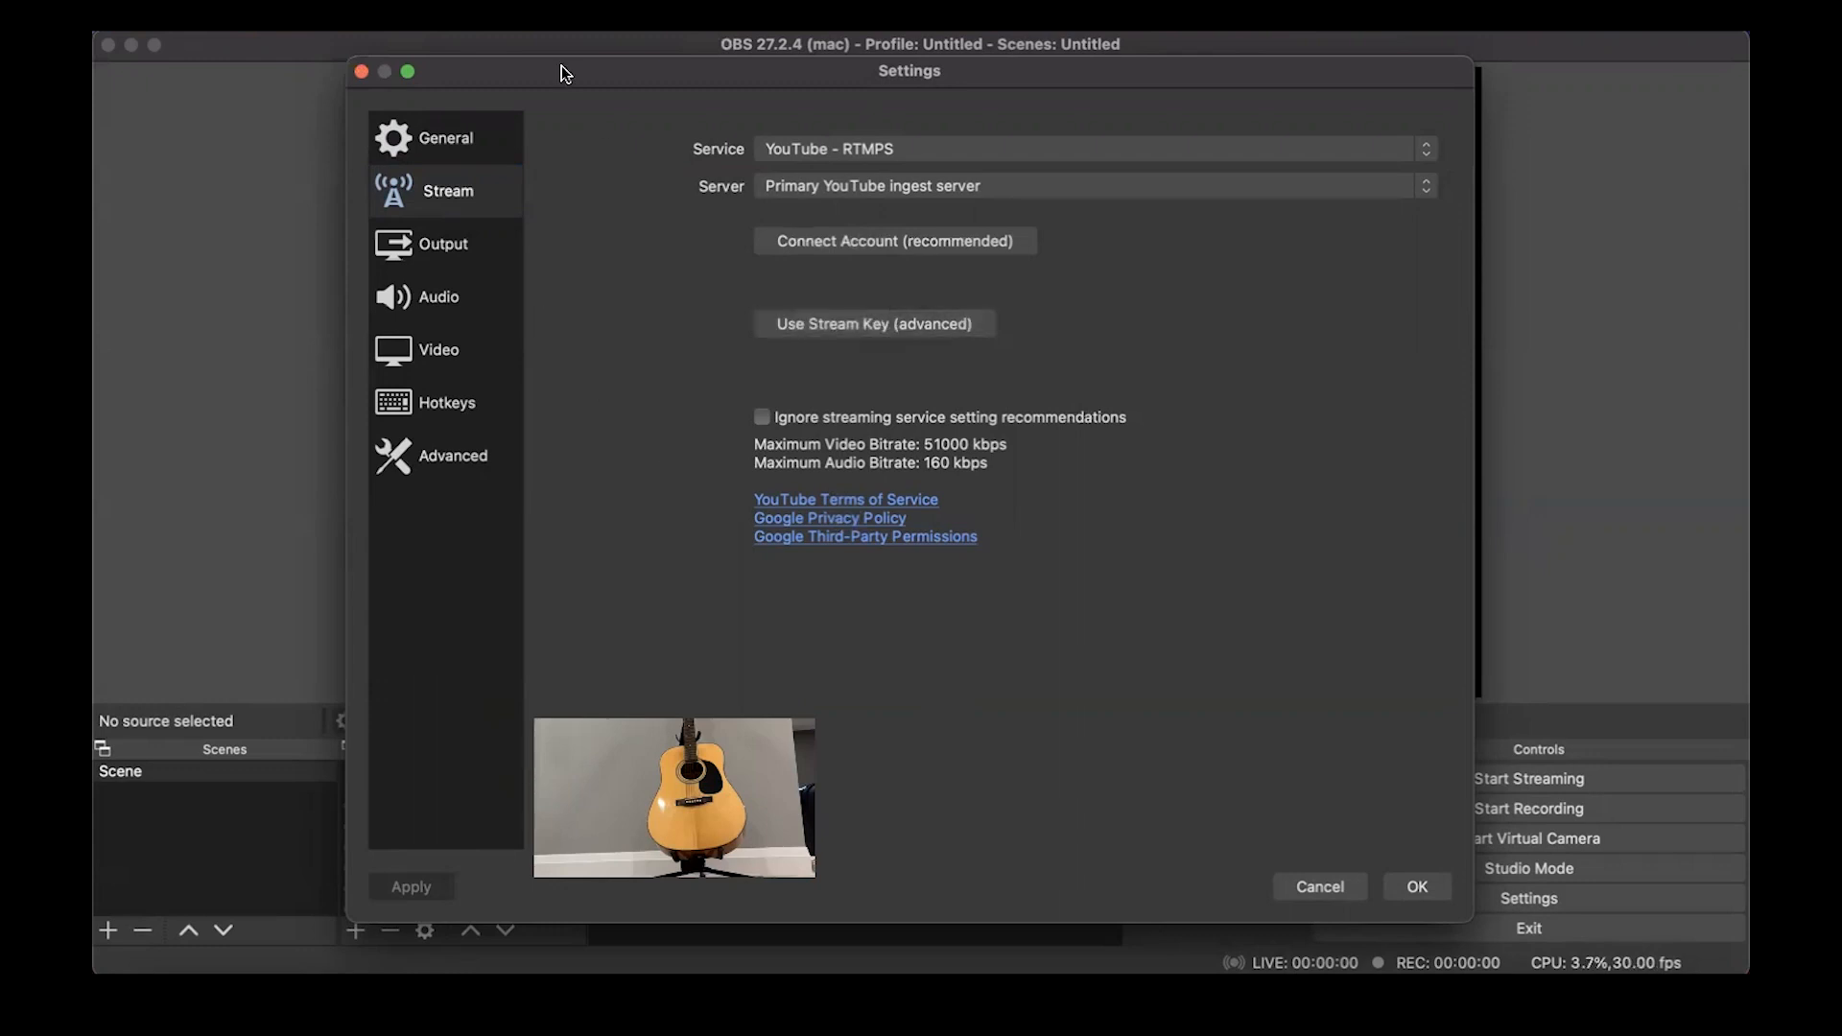
pyautogui.click(480, 347)
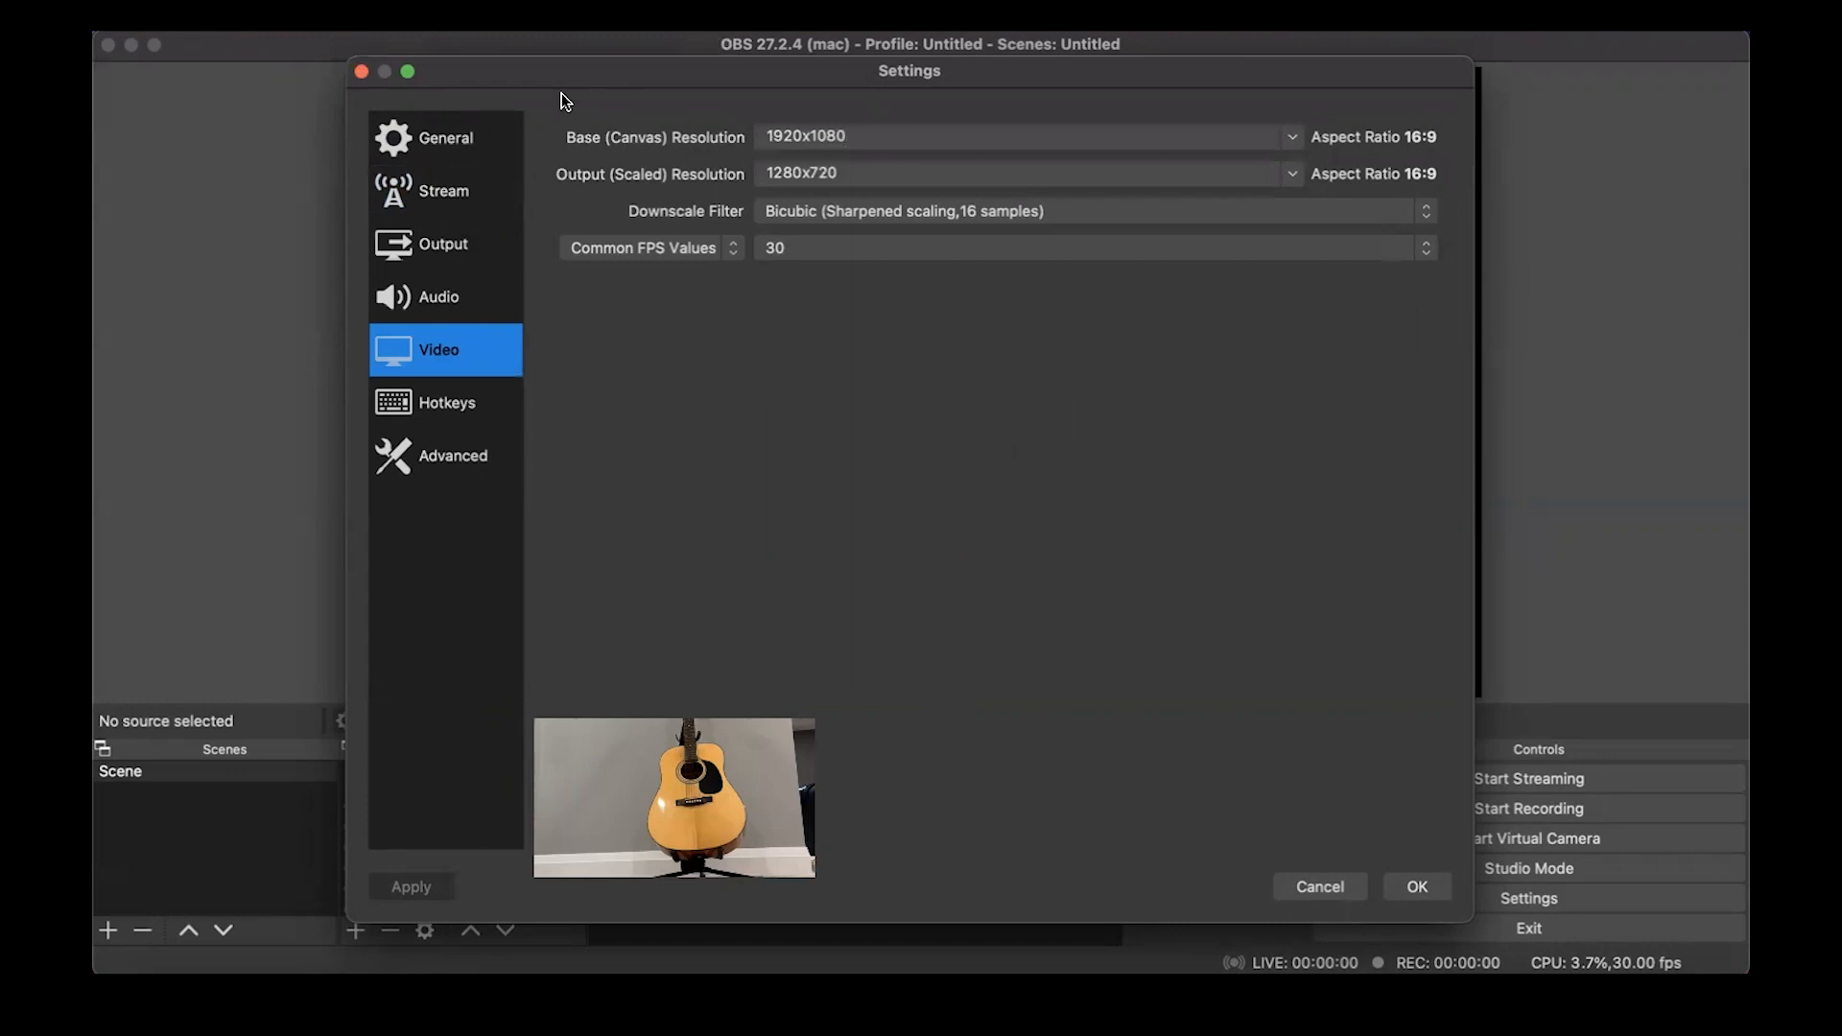
pyautogui.click(480, 149)
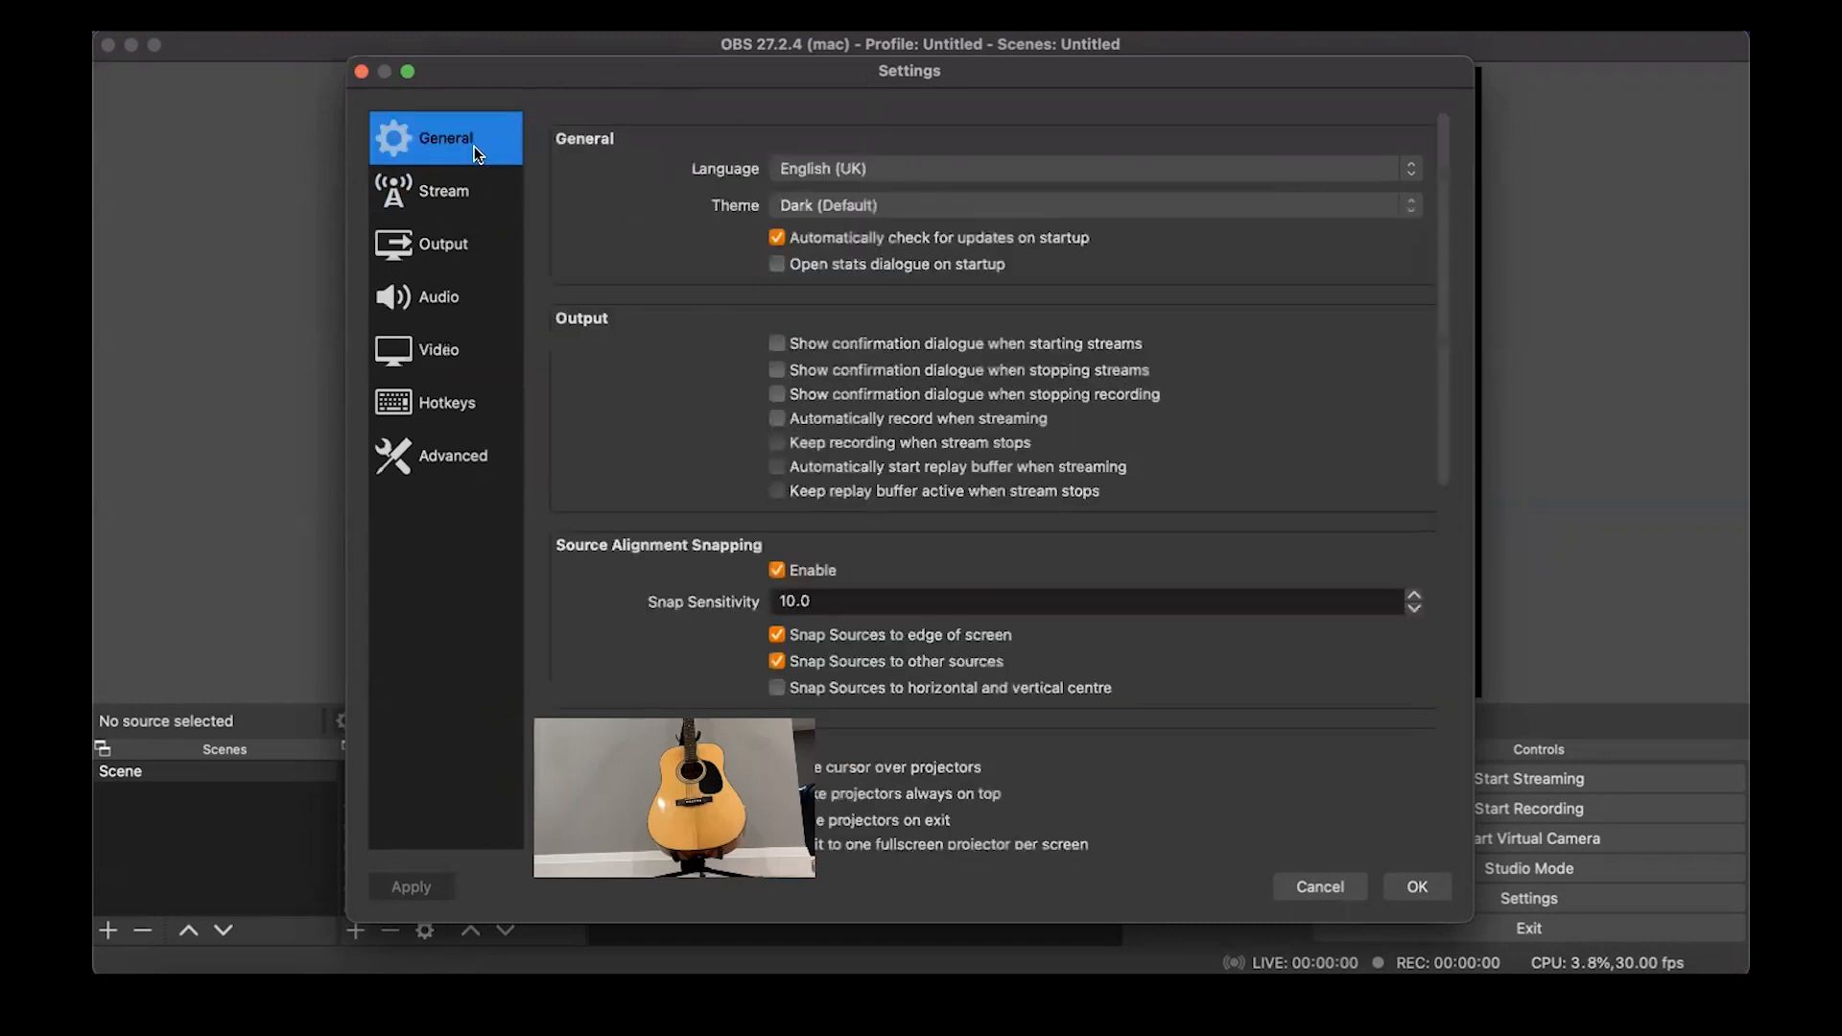
pyautogui.click(488, 203)
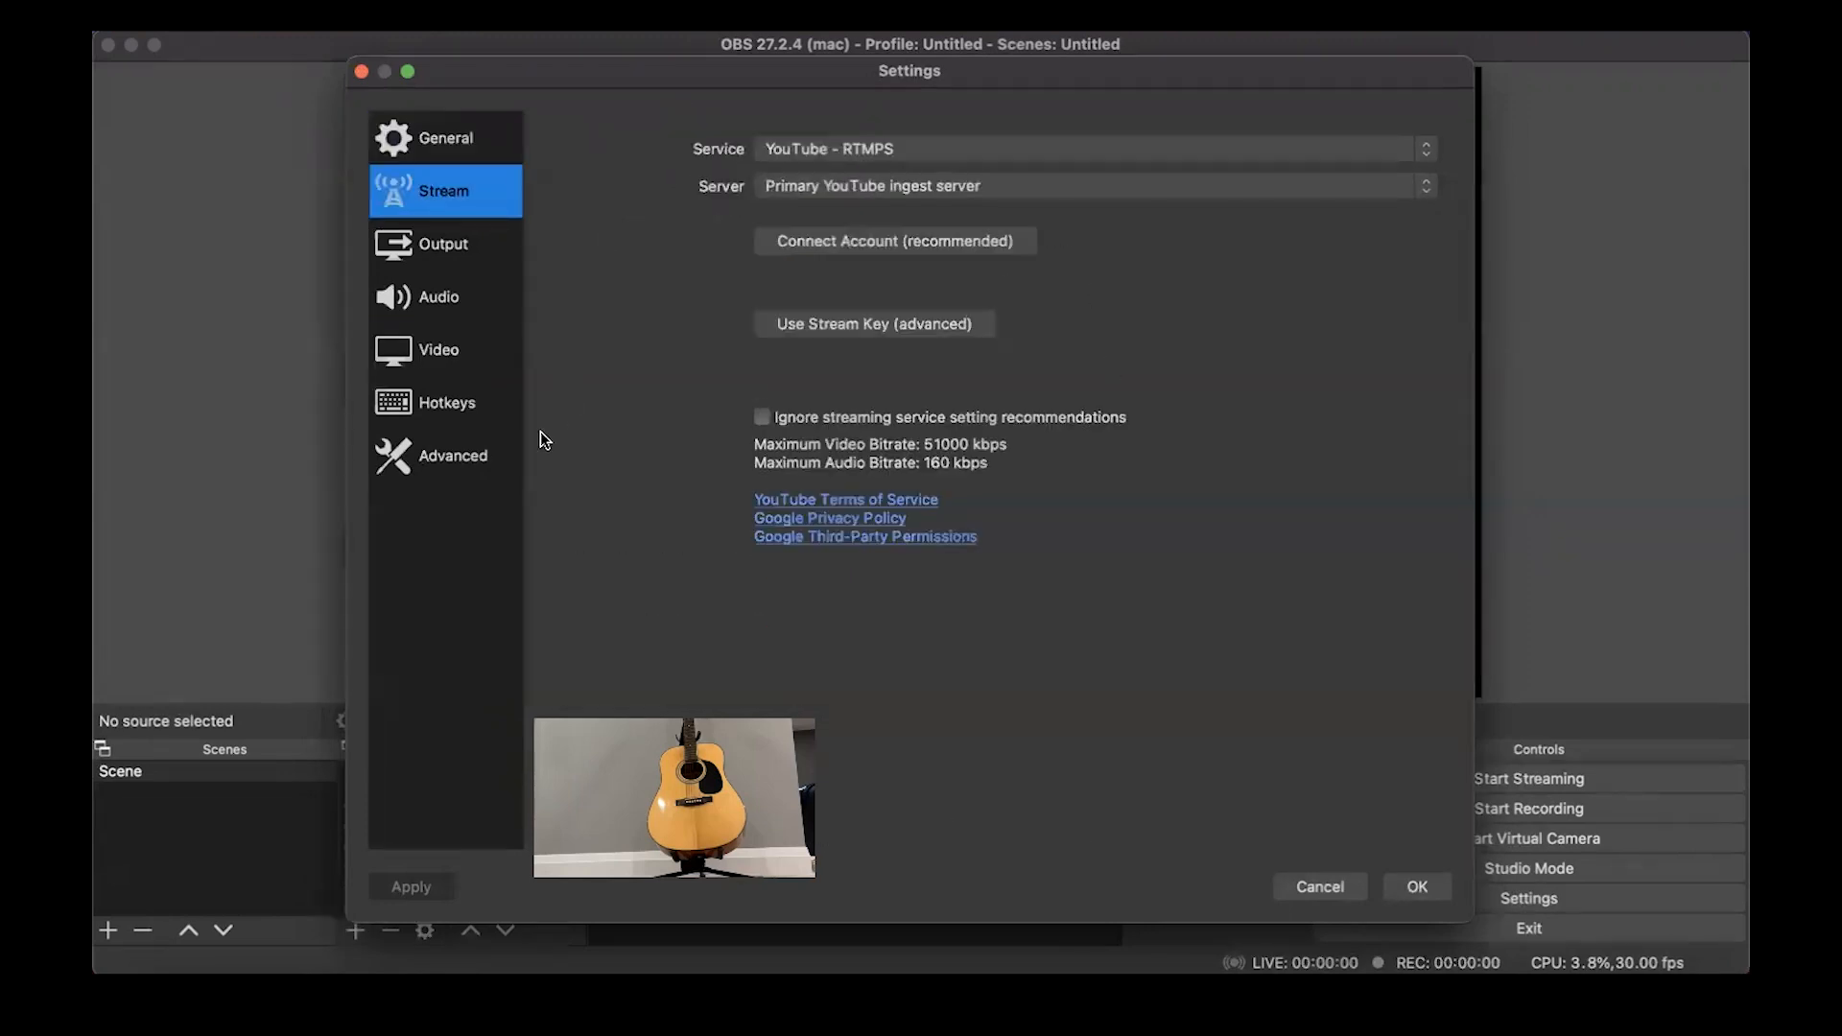
pyautogui.click(1418, 887)
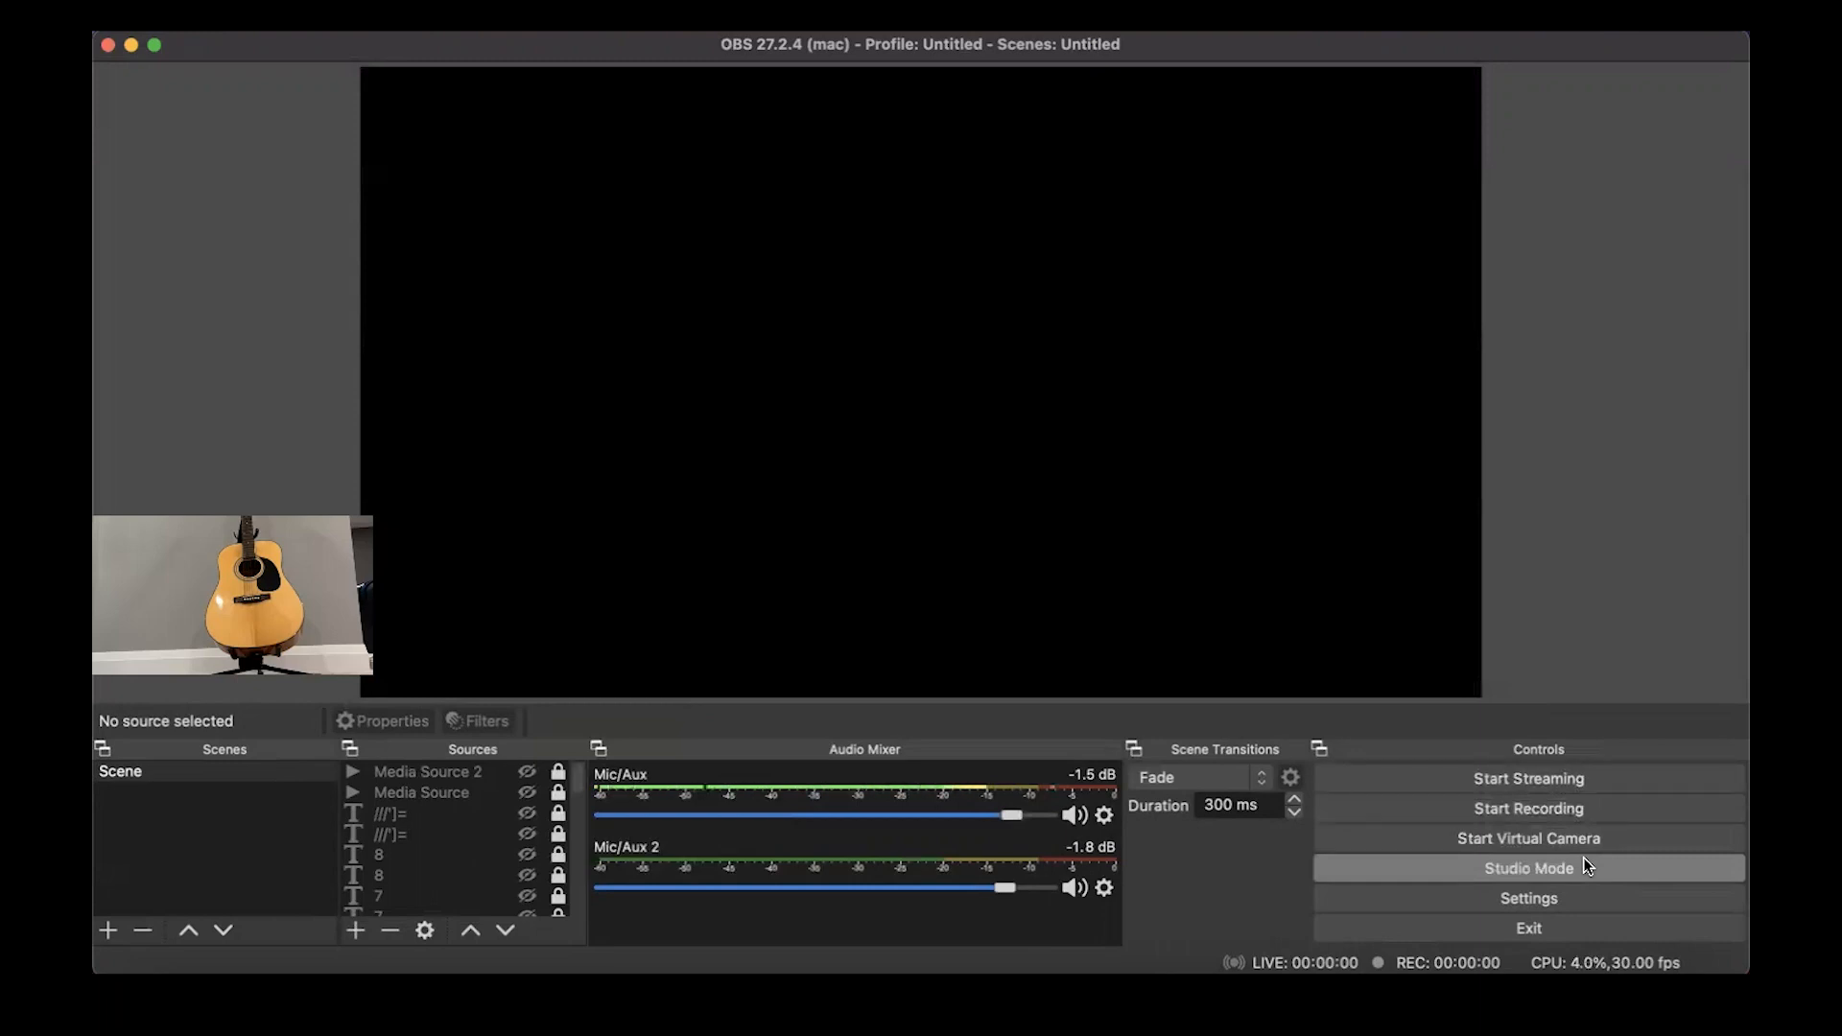
# Start streaming from OBS and switch to YouTube Studio to check the live stream's preview and connection
pyautogui.click(1593, 778)
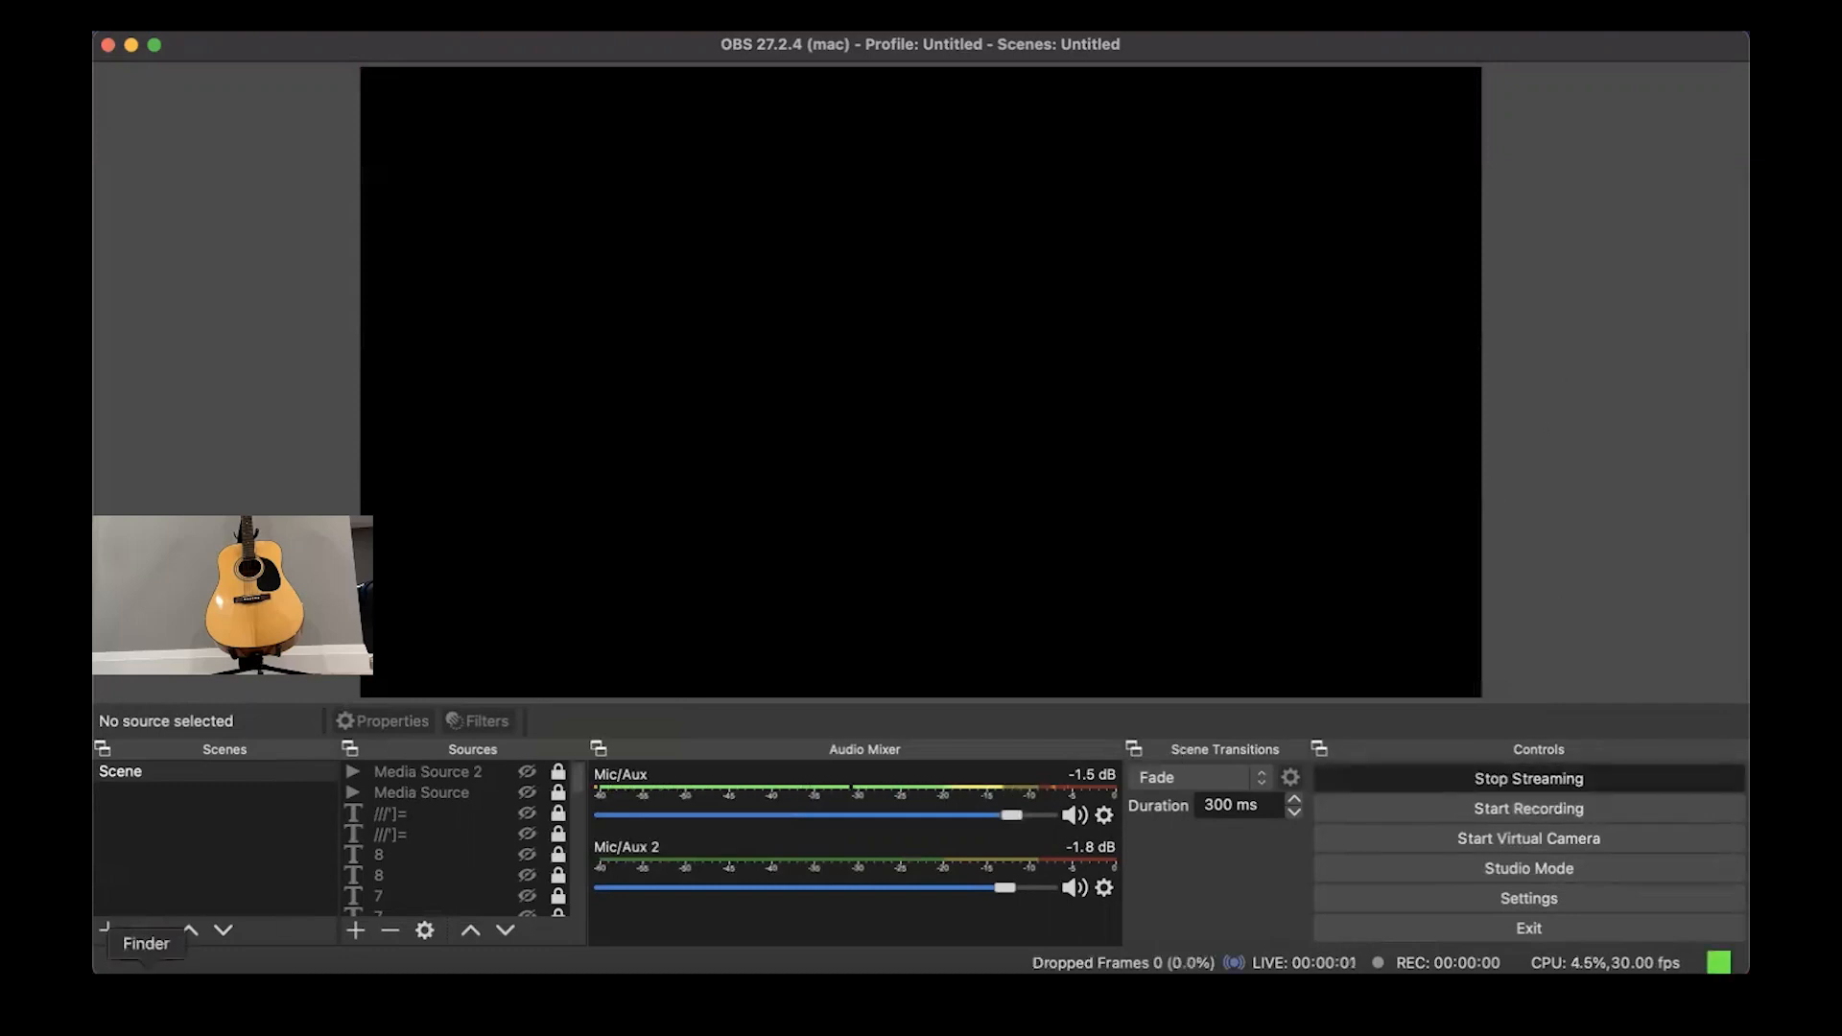
pyautogui.click(243, 1003)
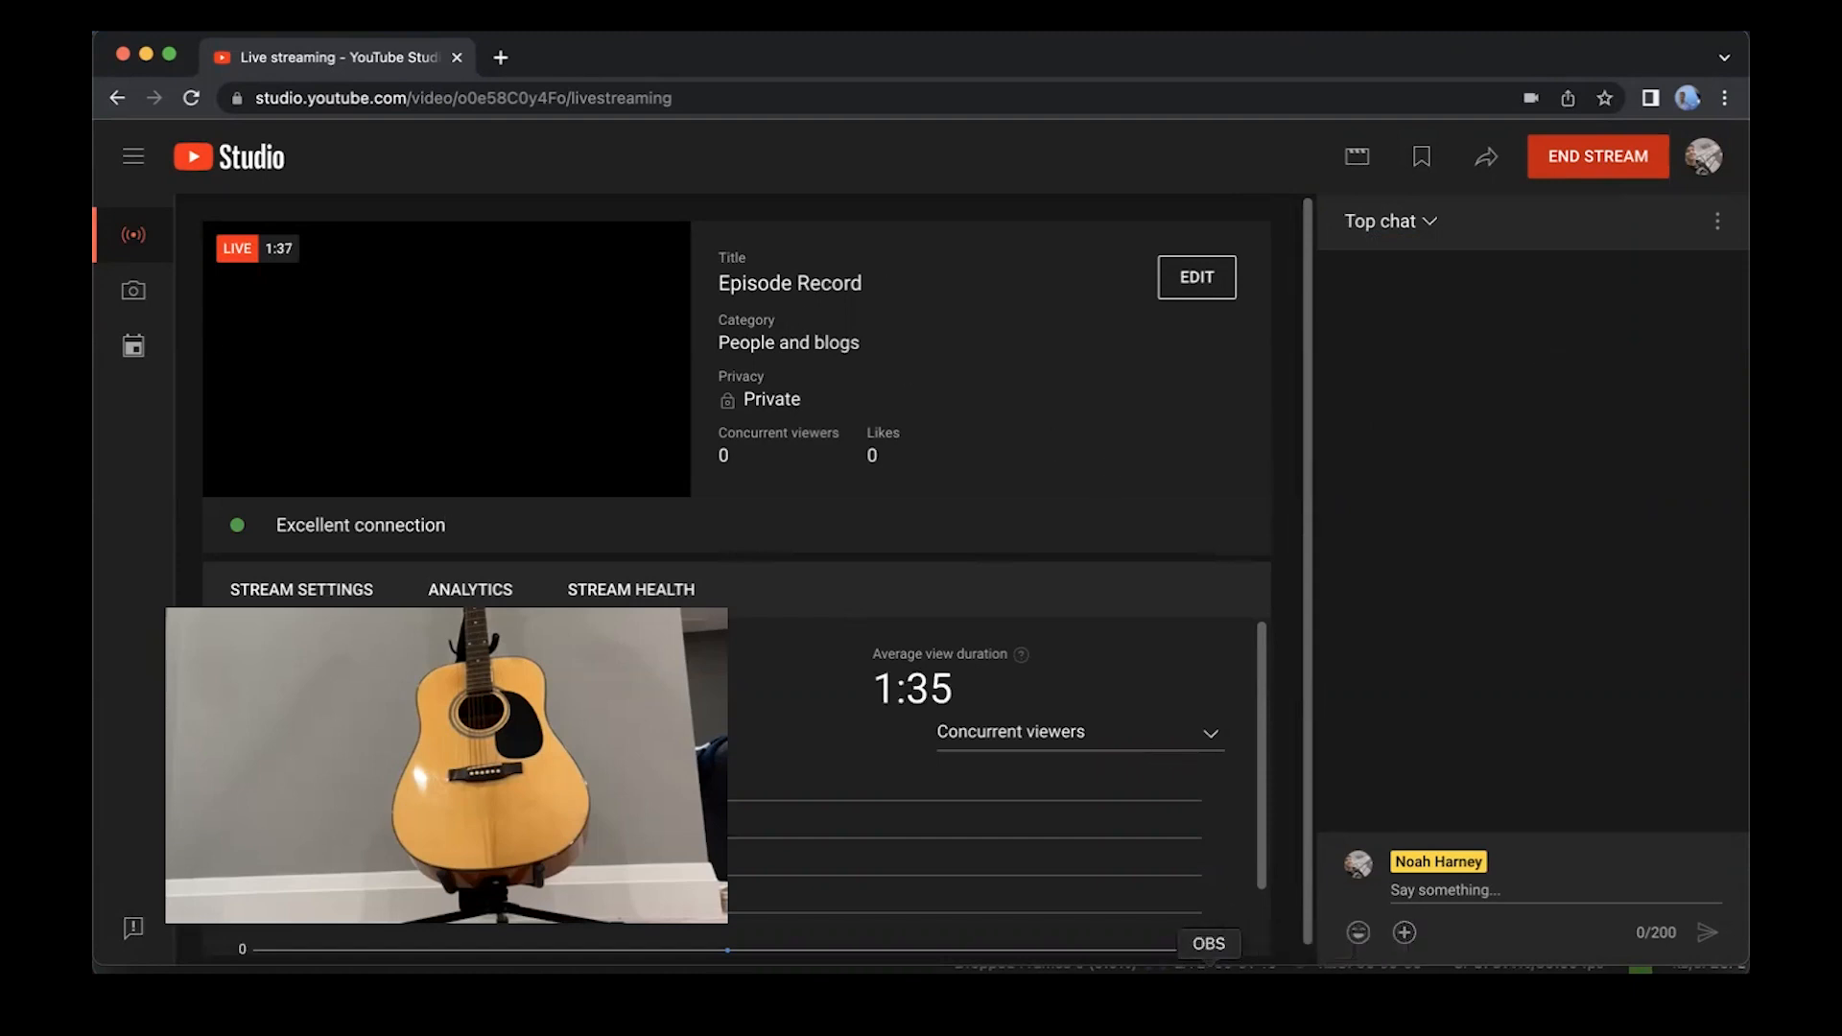
pyautogui.click(1207, 967)
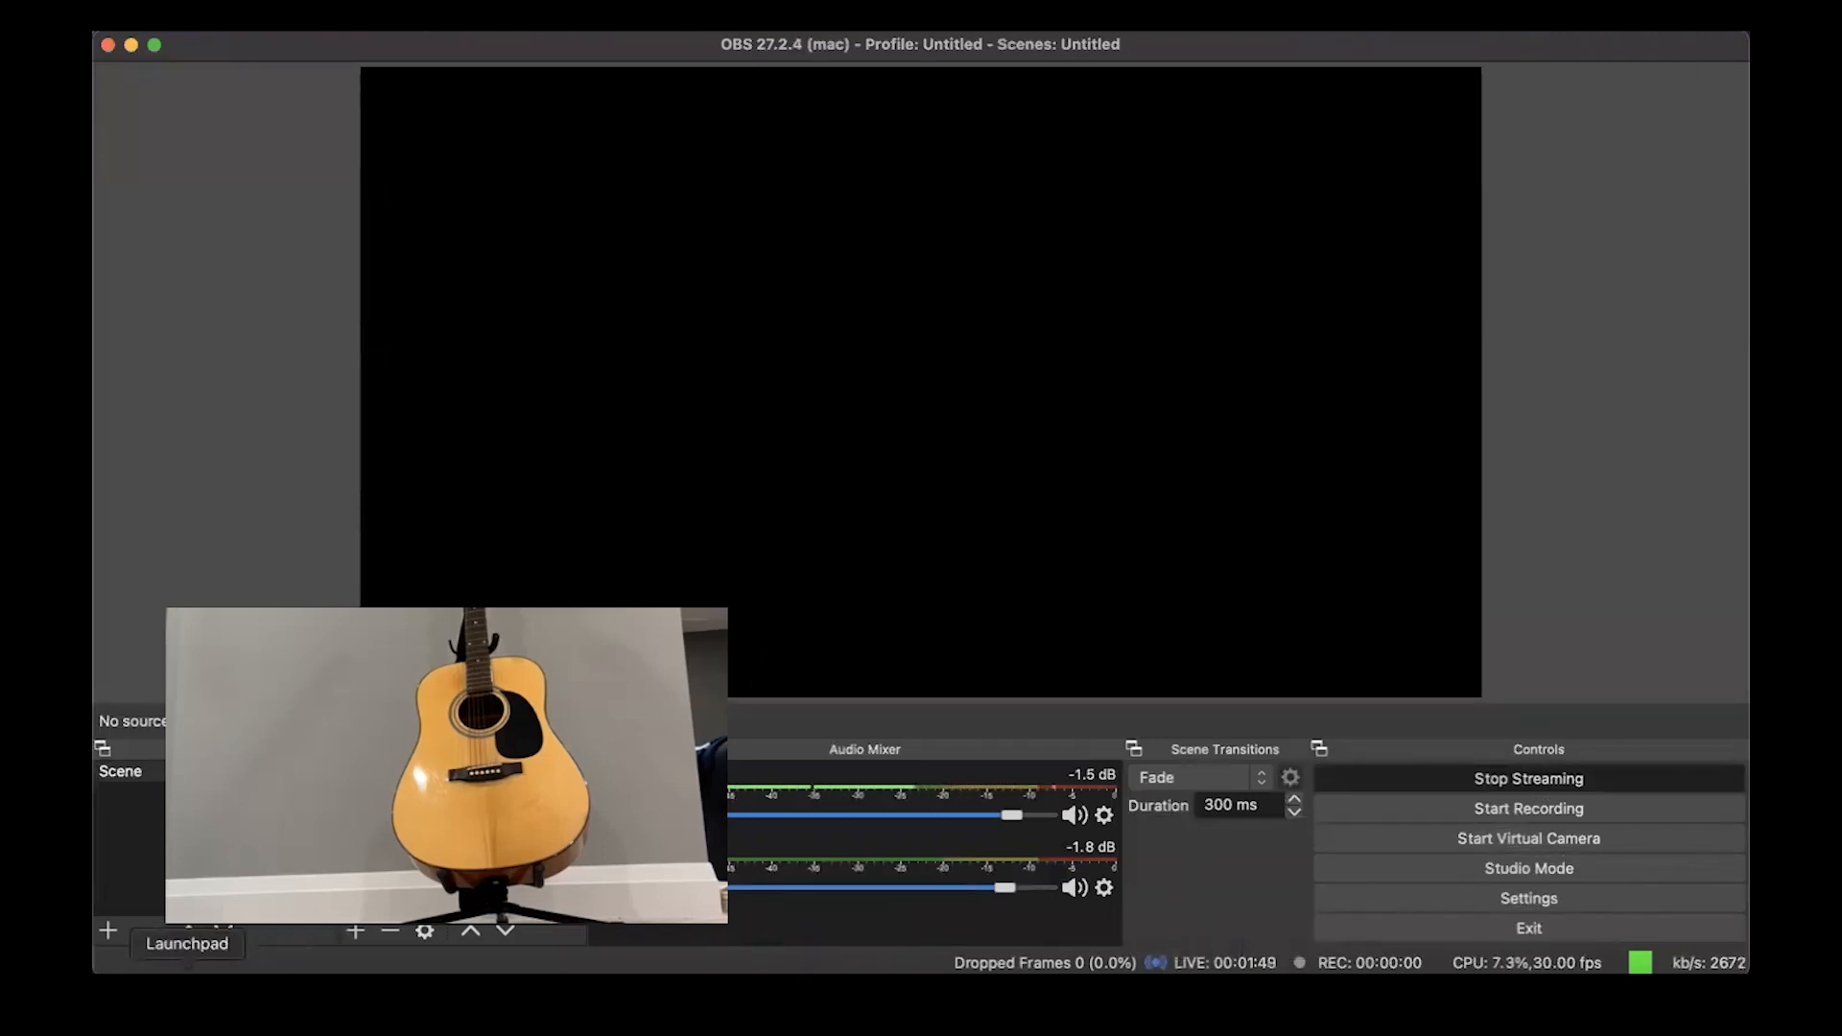
pyautogui.click(236, 989)
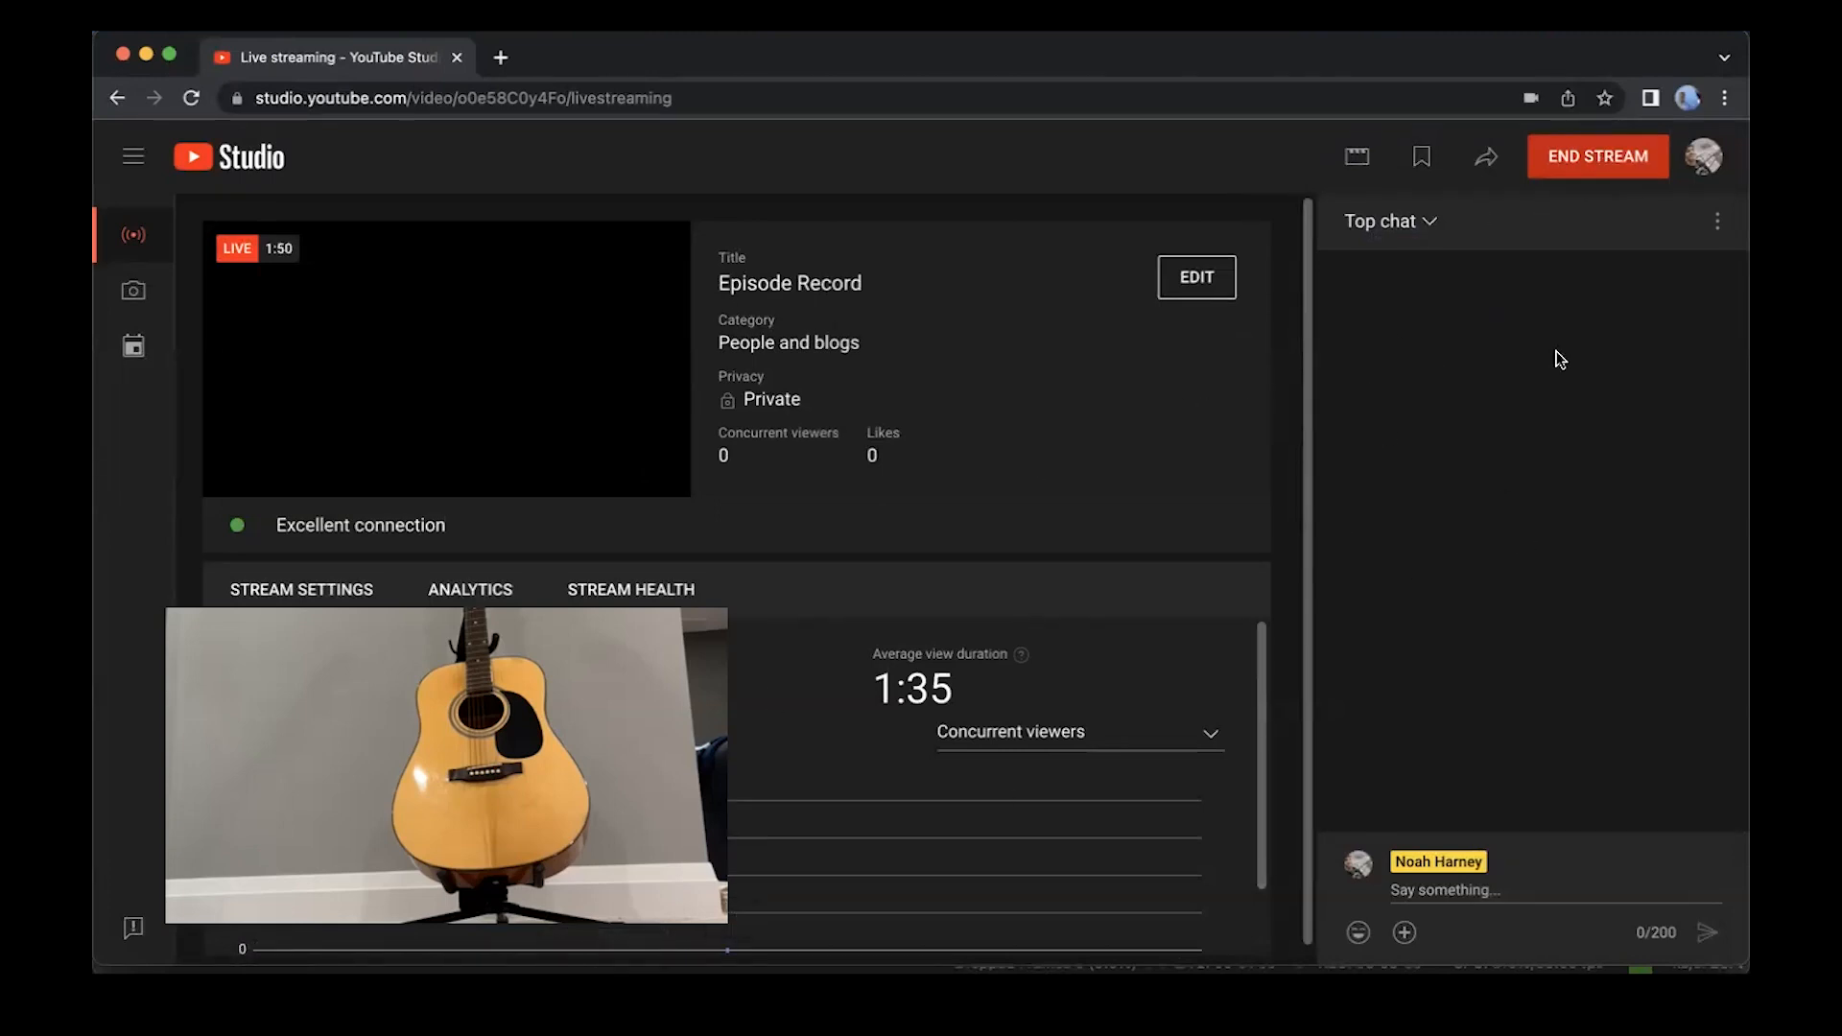
# End the live stream in YouTube Studio and dismiss the finished stream's summary
pyautogui.click(1601, 160)
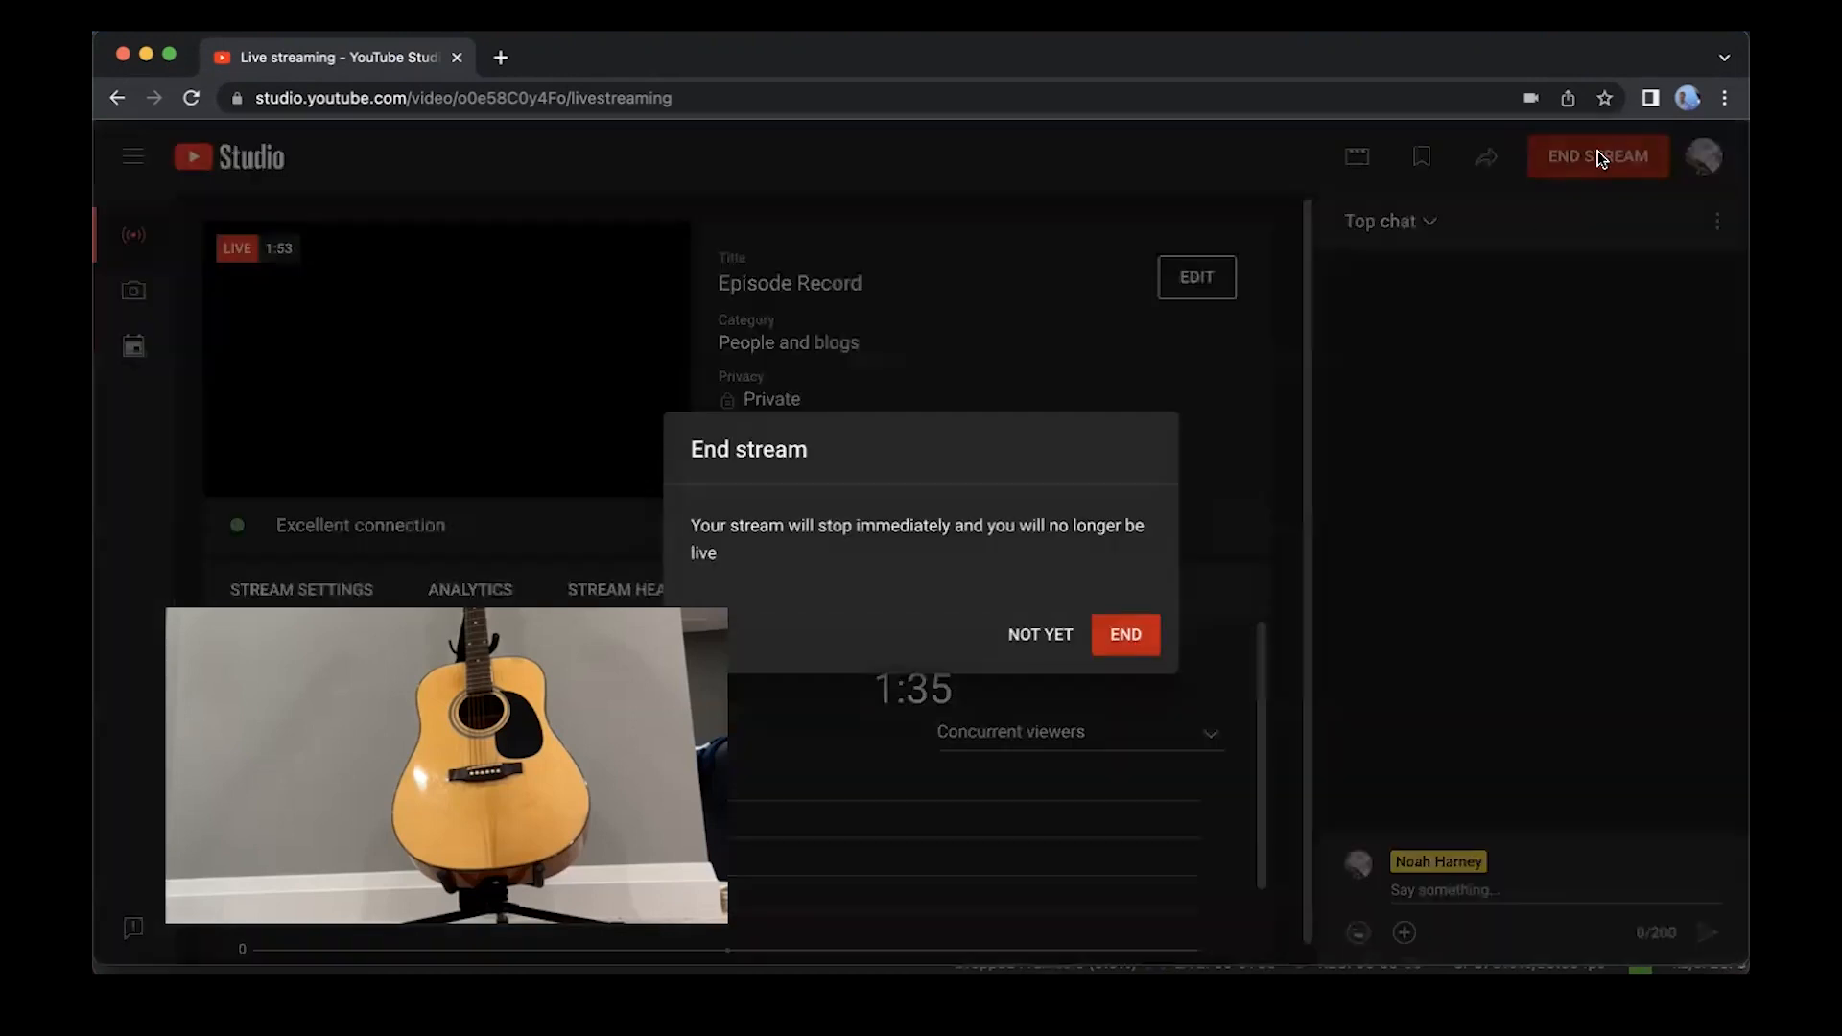
pyautogui.click(1119, 641)
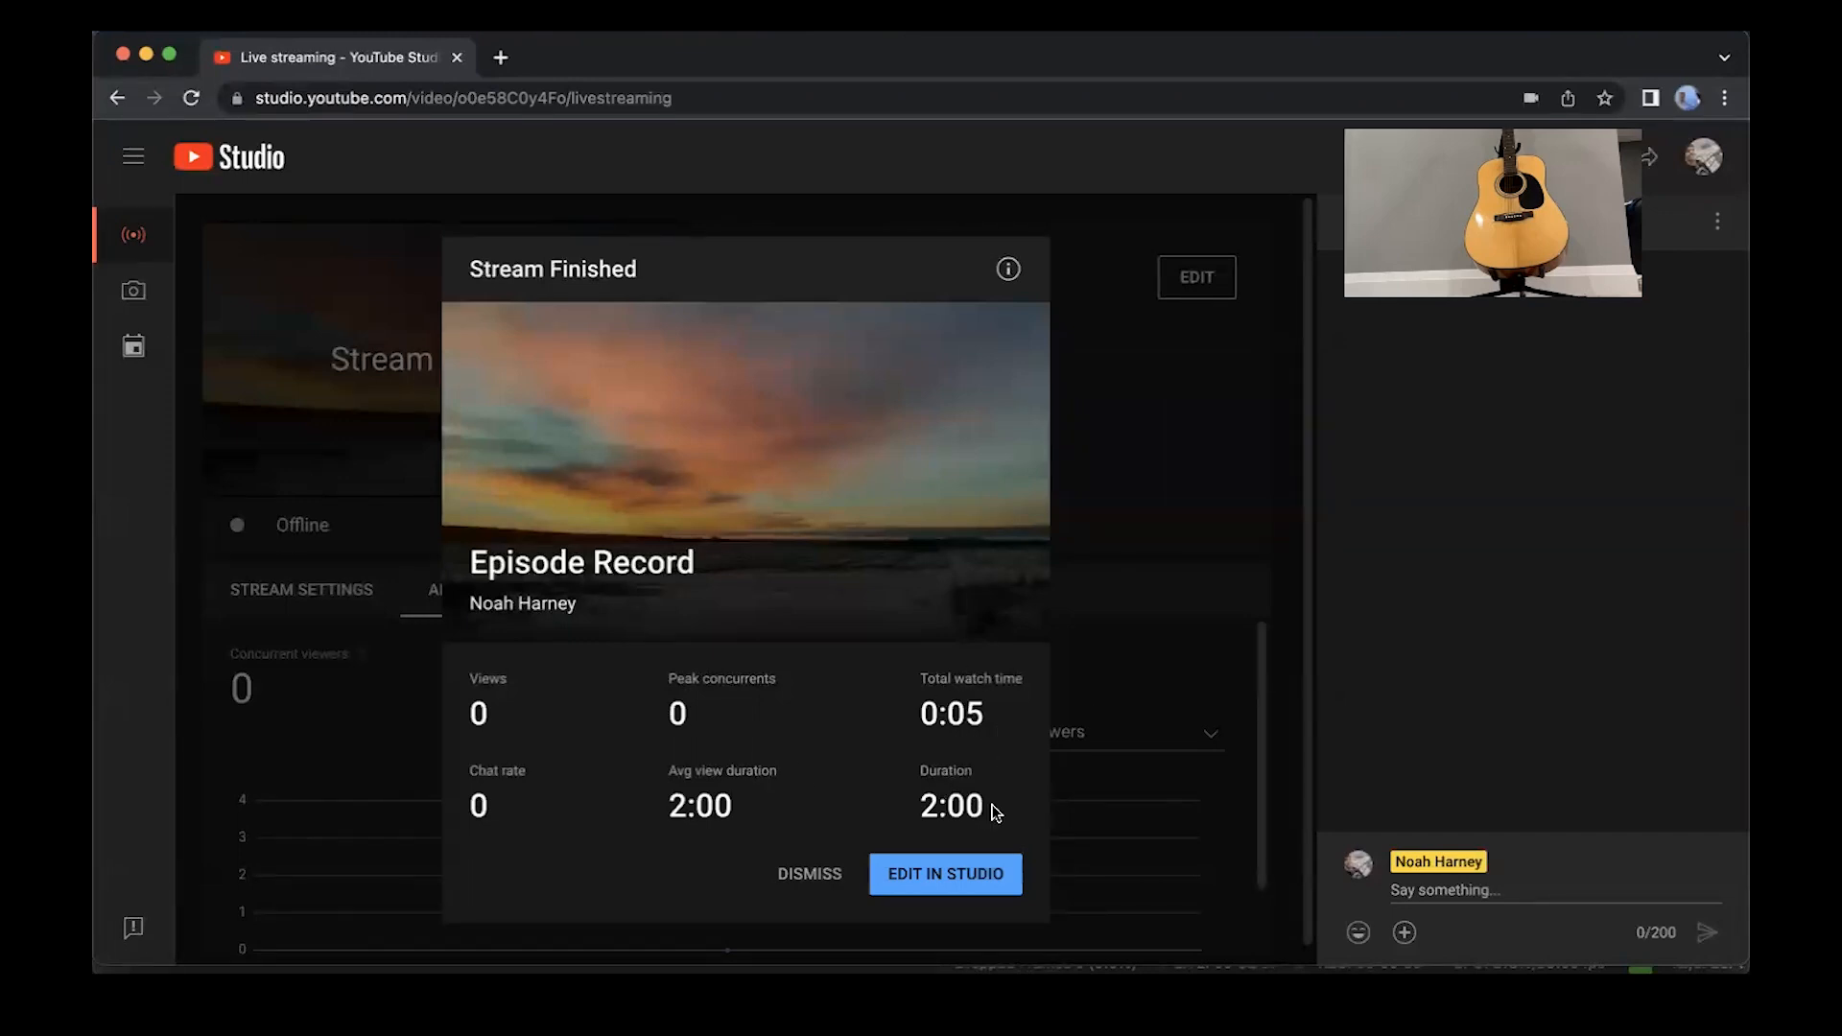
pyautogui.click(820, 873)
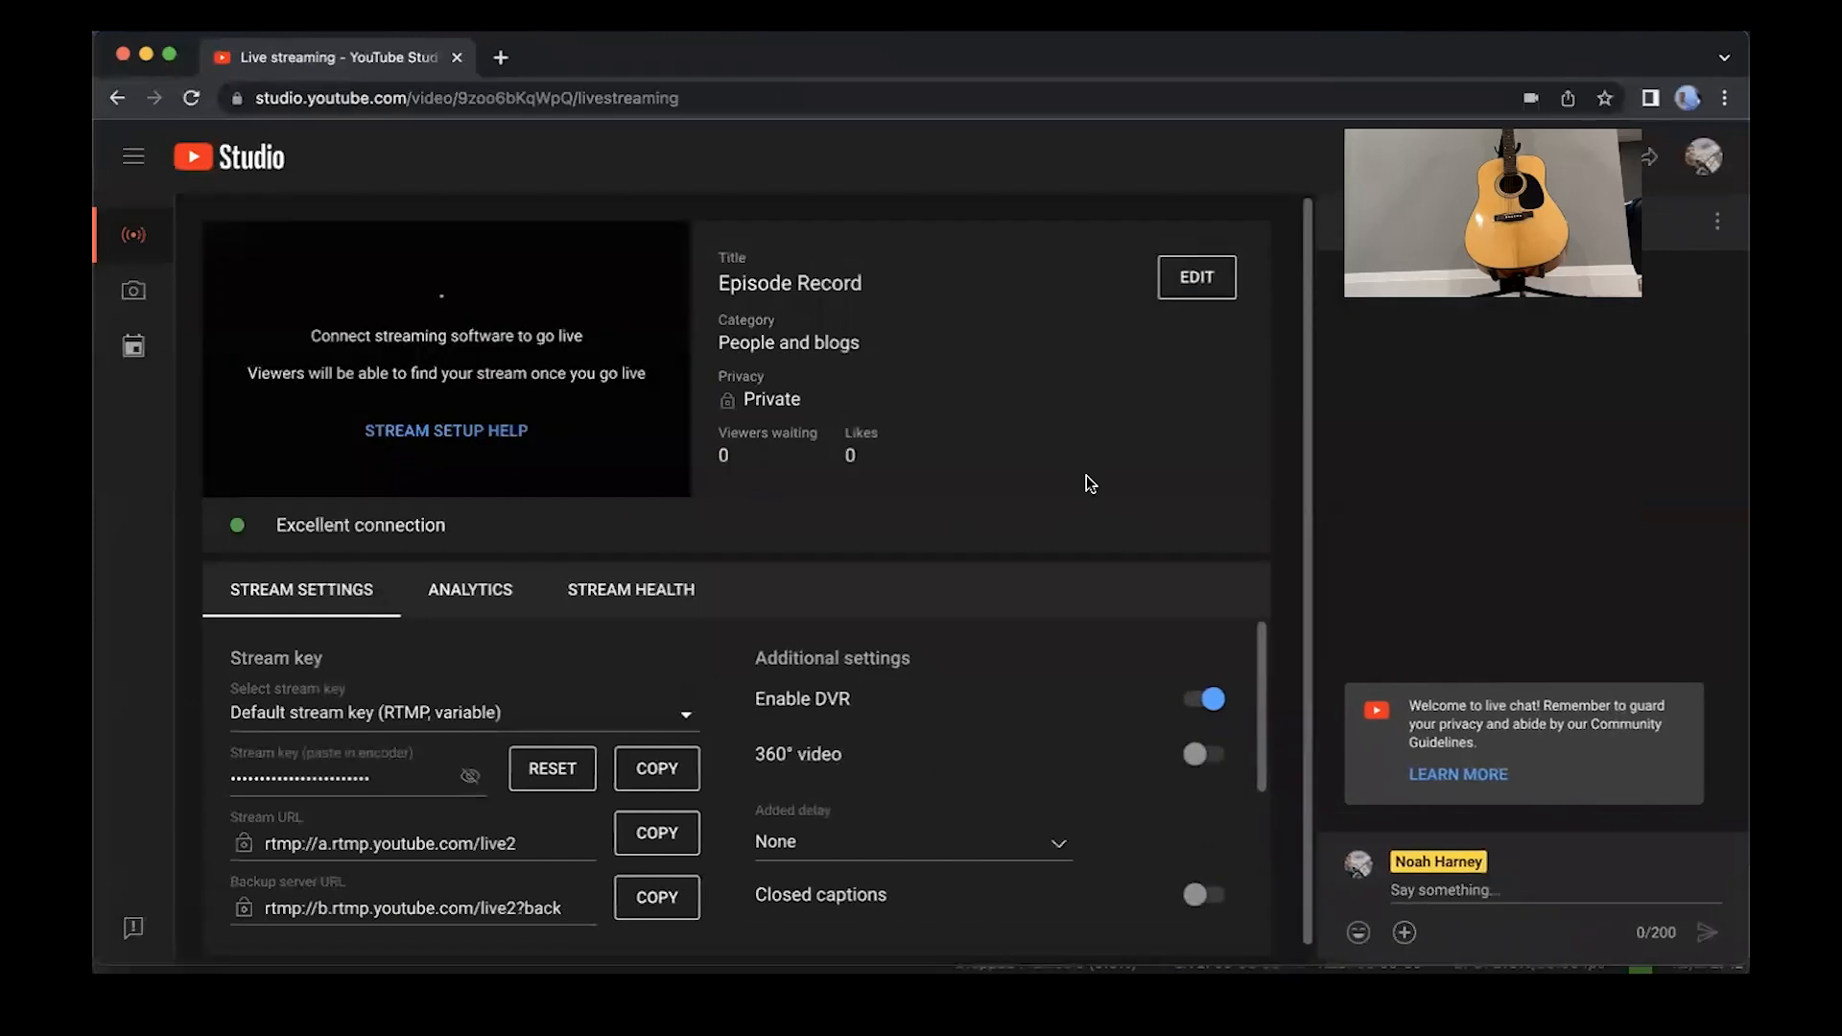
# Switch to OBS, stop streaming, and return to the YouTube Studio live streaming page
pyautogui.click(1454, 967)
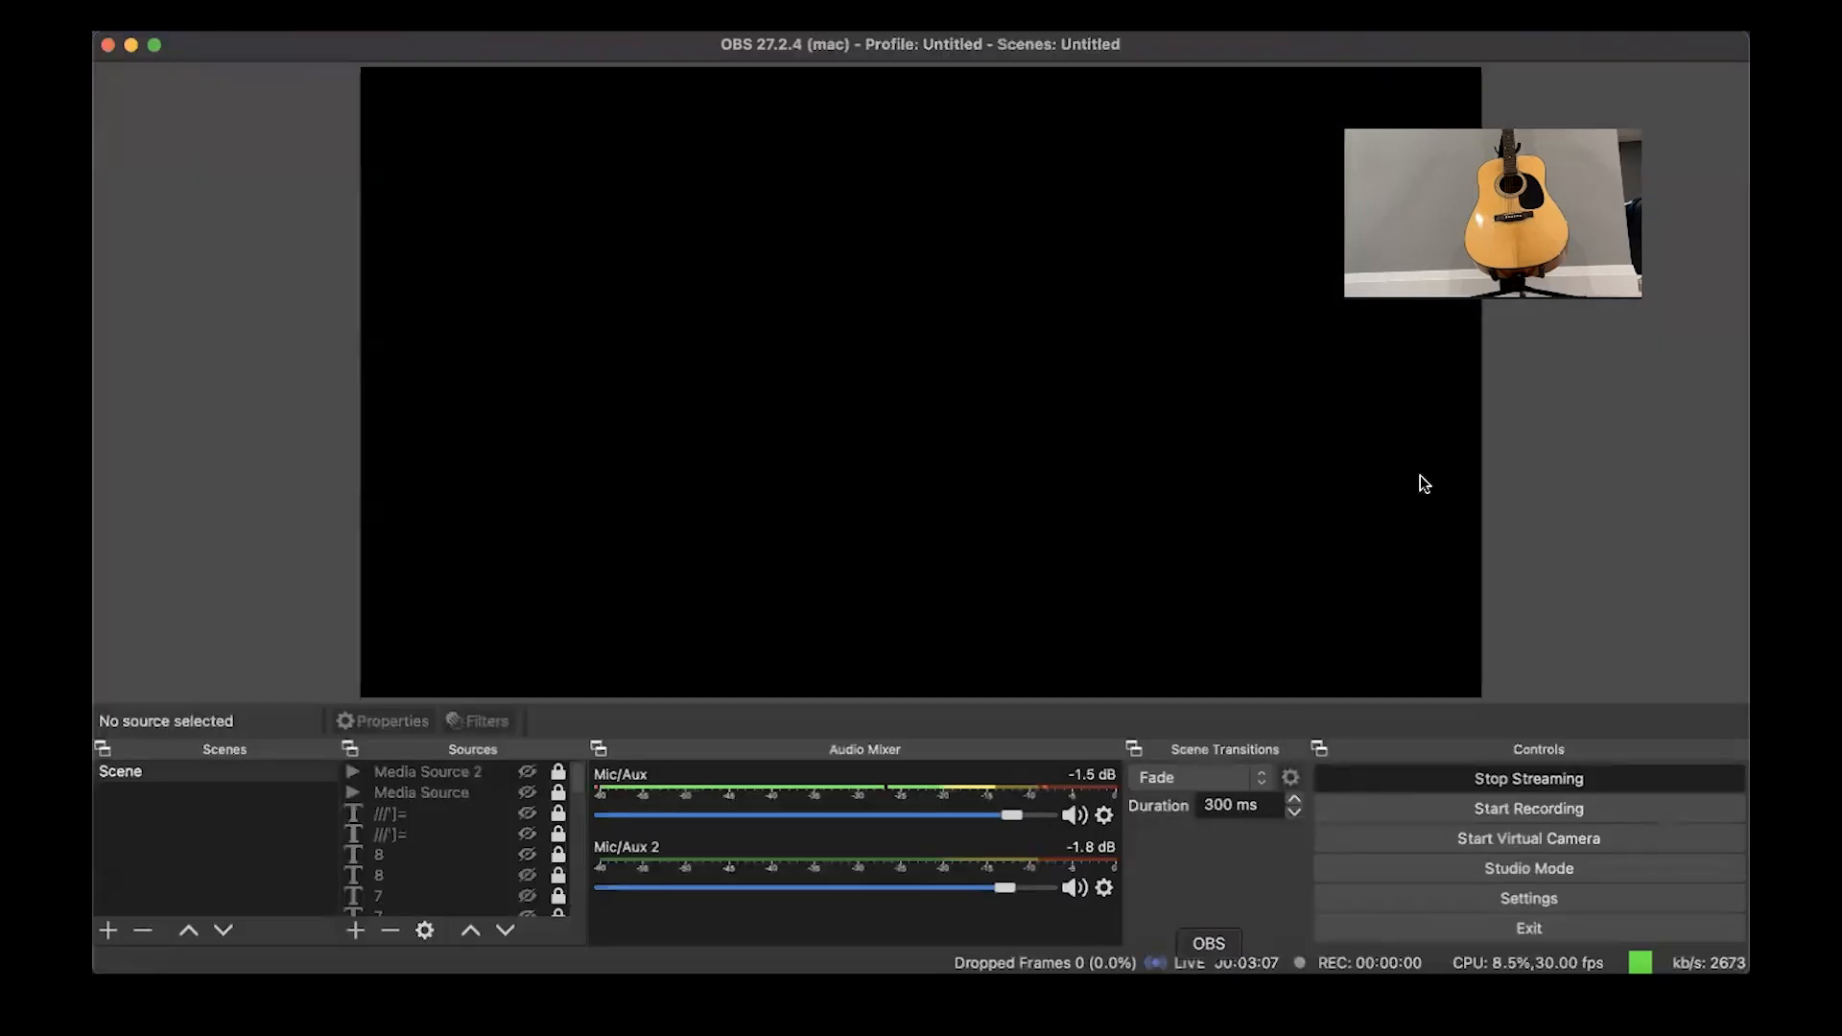
pyautogui.click(1582, 779)
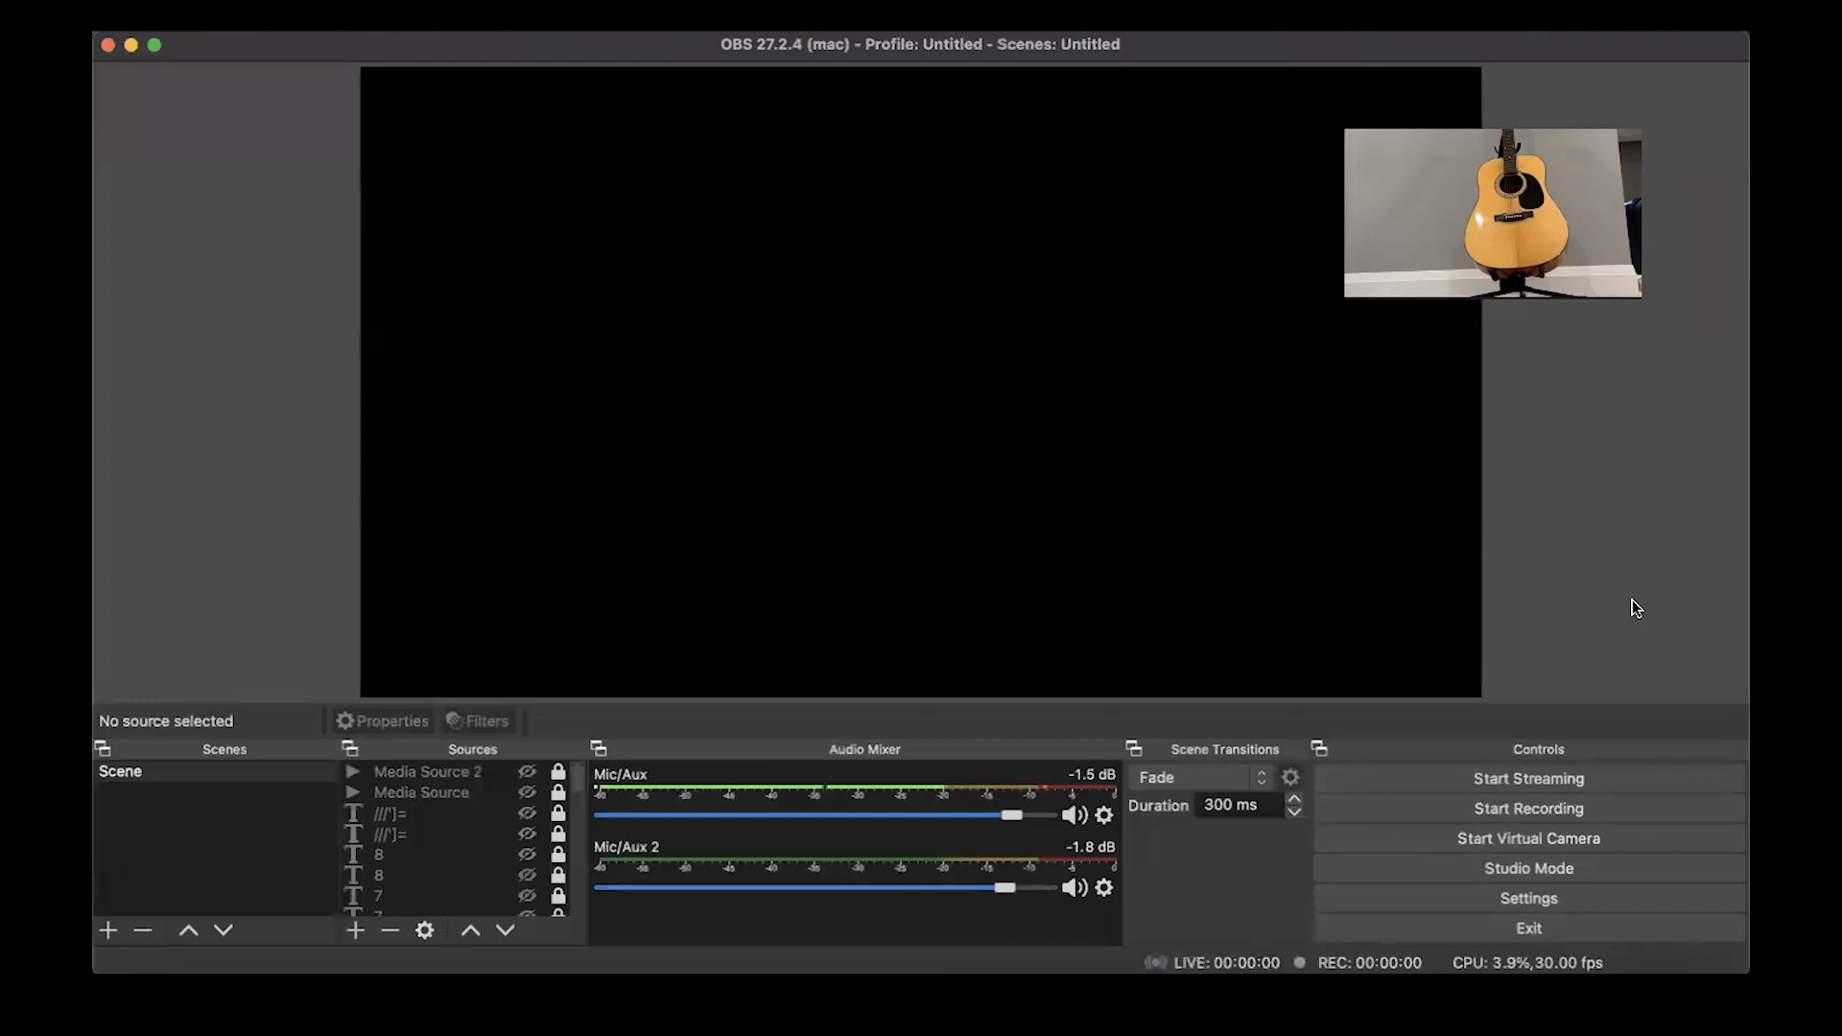
pyautogui.click(242, 994)
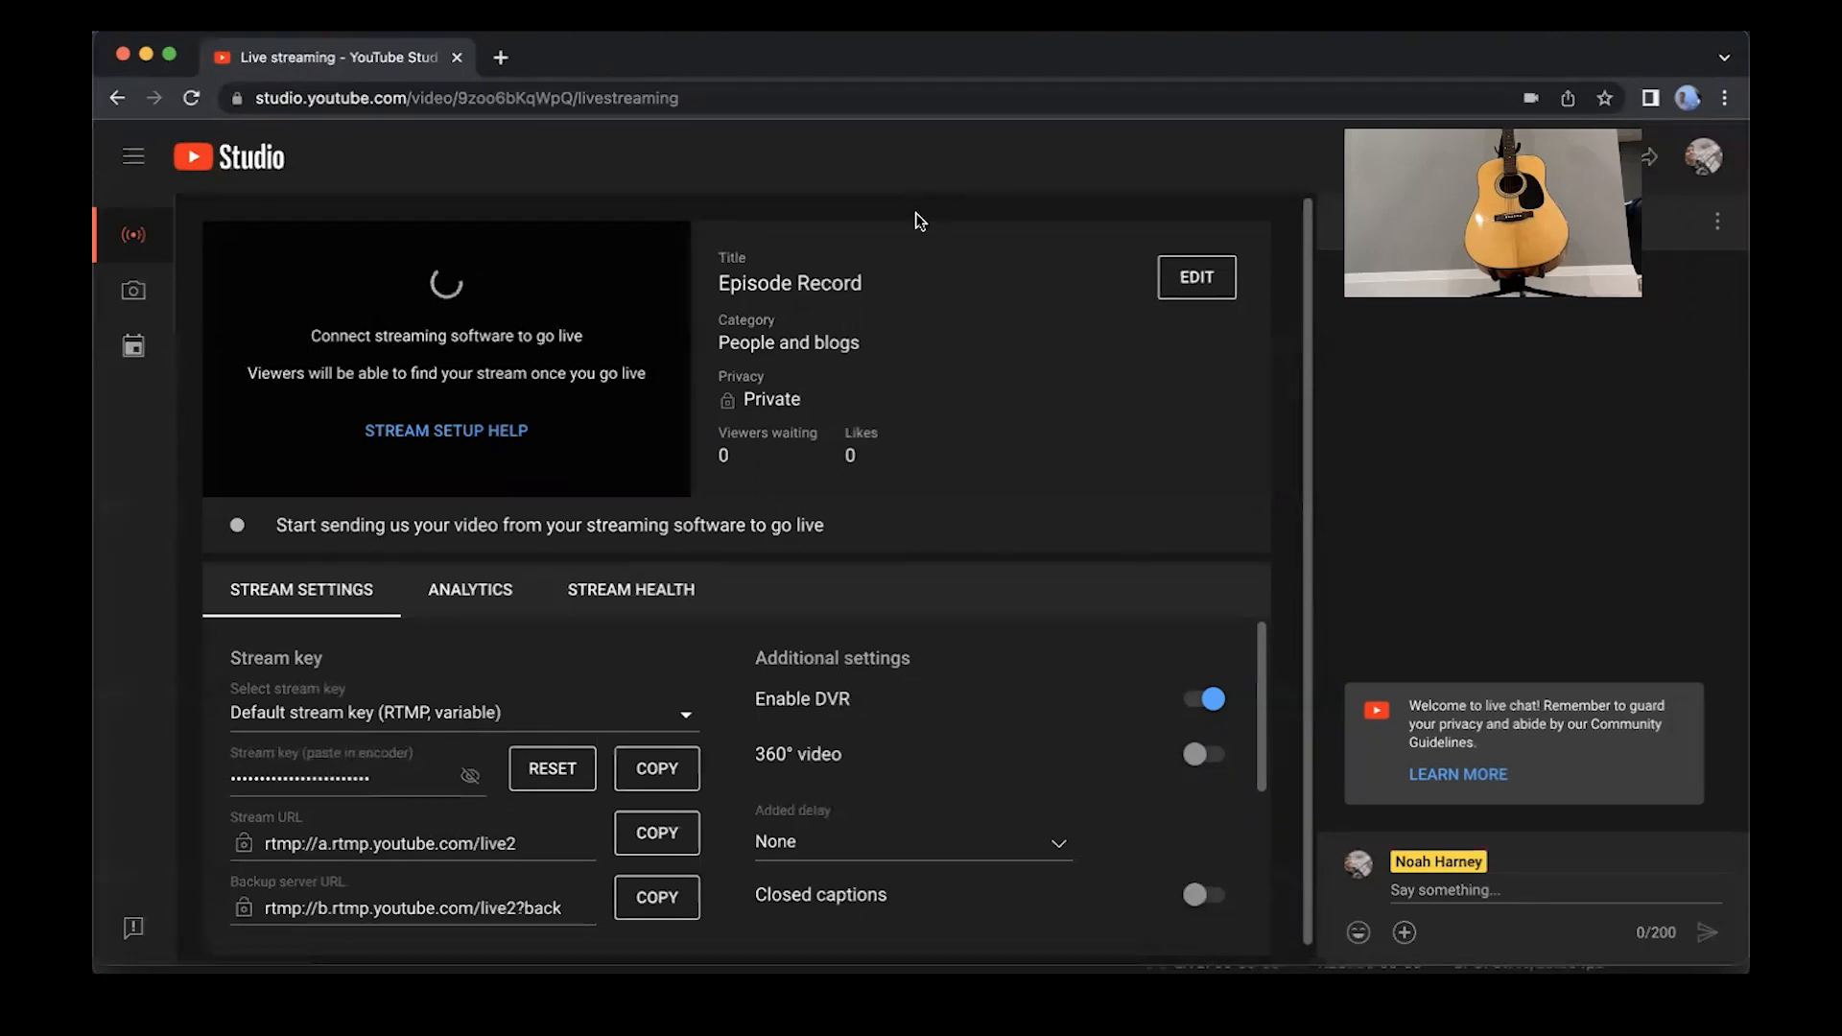
# Open your own YouTube channel page from the account options and check its Videos and Home sections for the stream
pyautogui.click(134, 157)
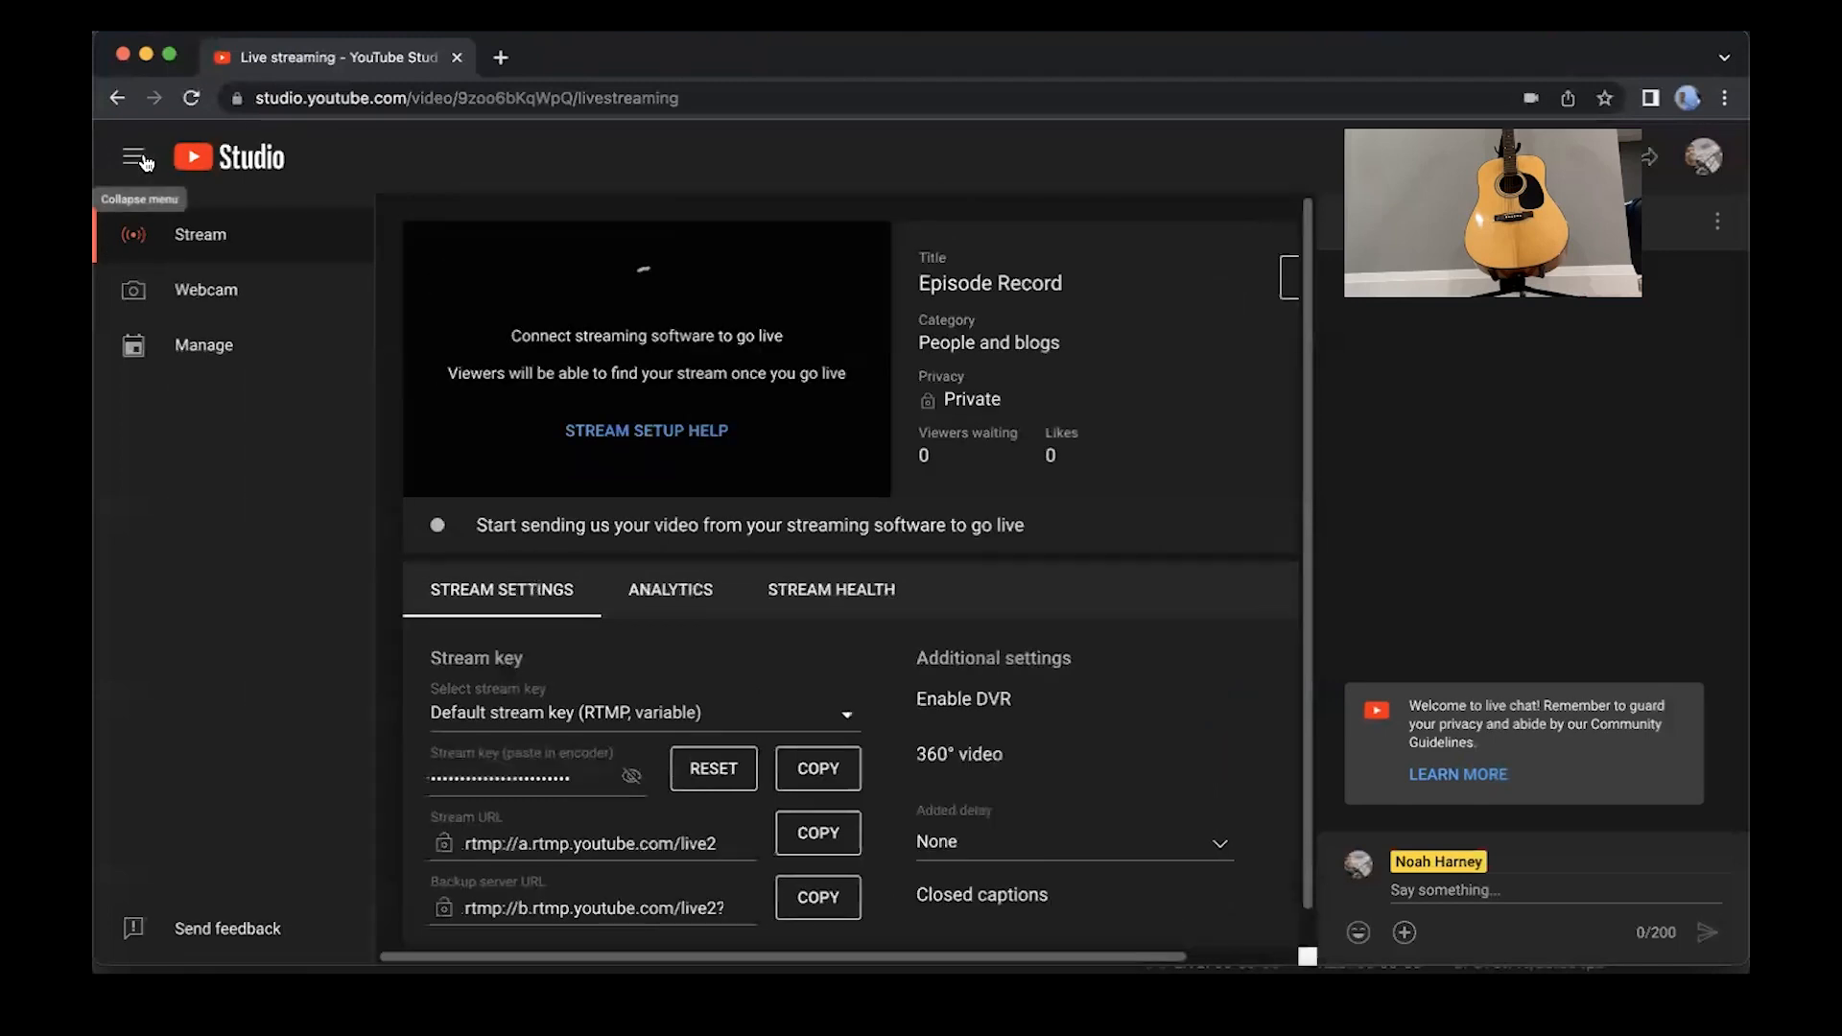
pyautogui.click(1706, 165)
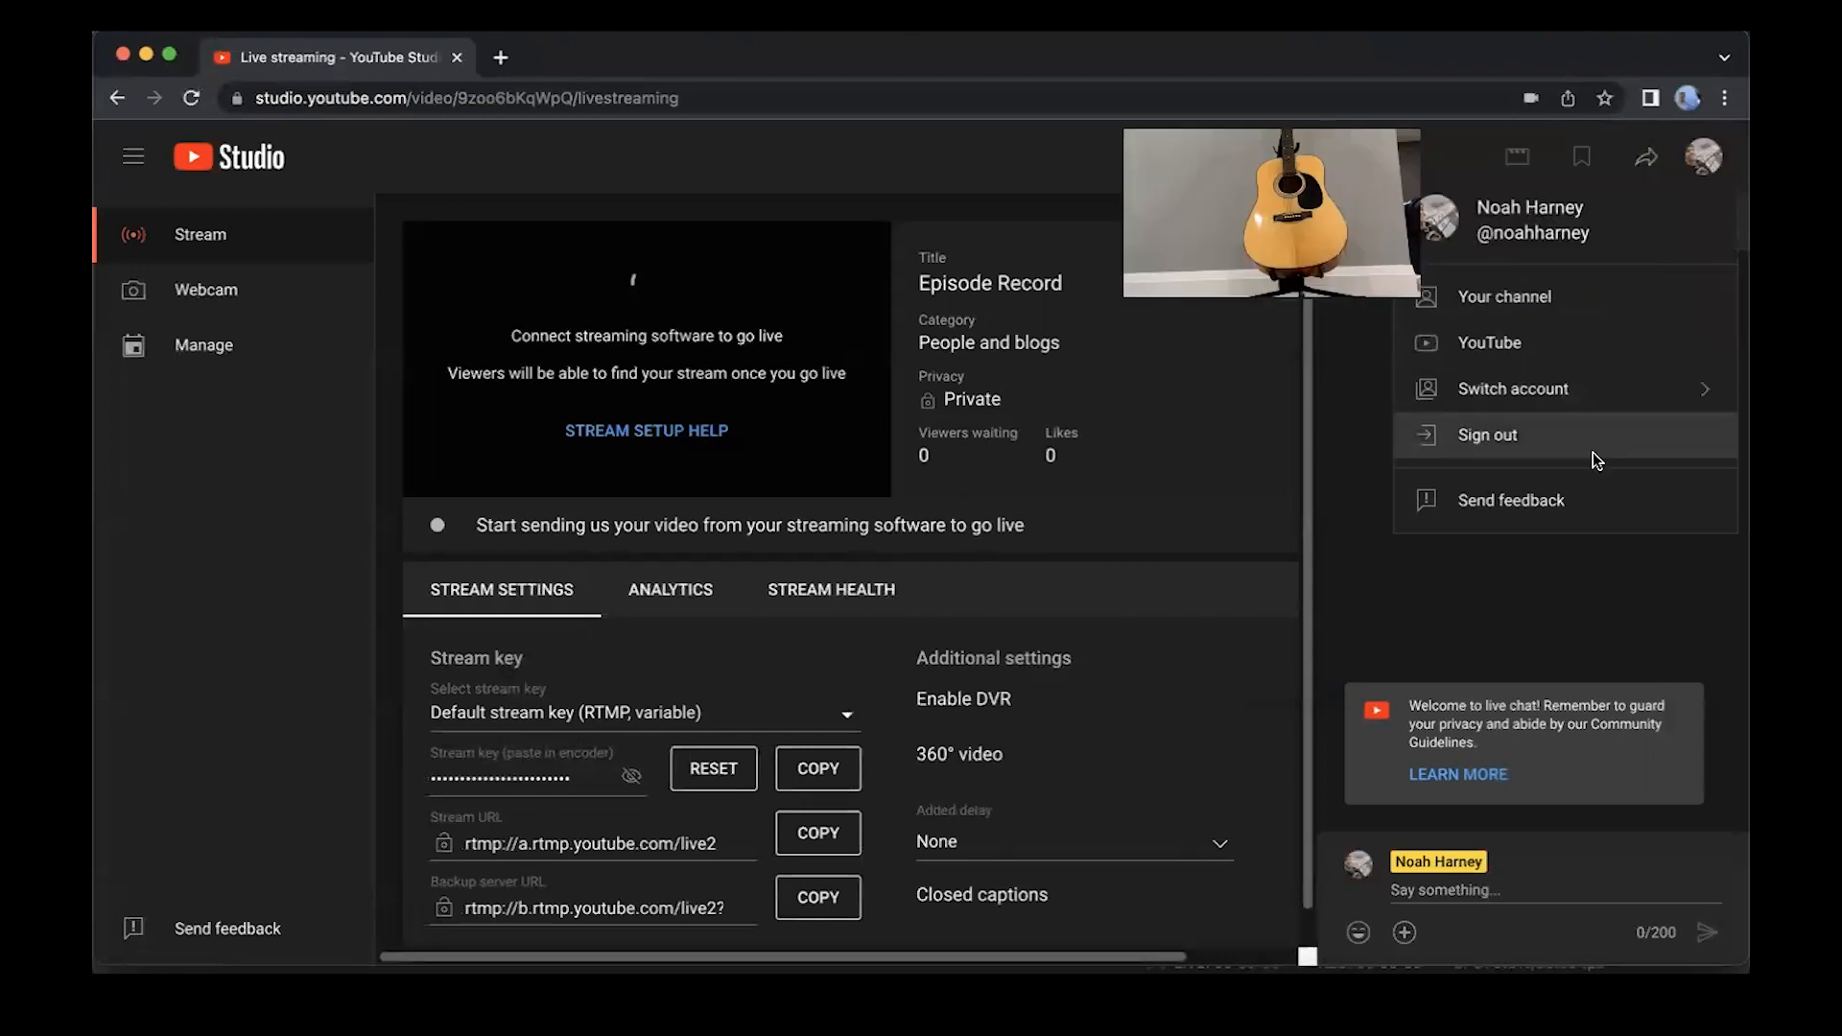
pyautogui.click(1588, 296)
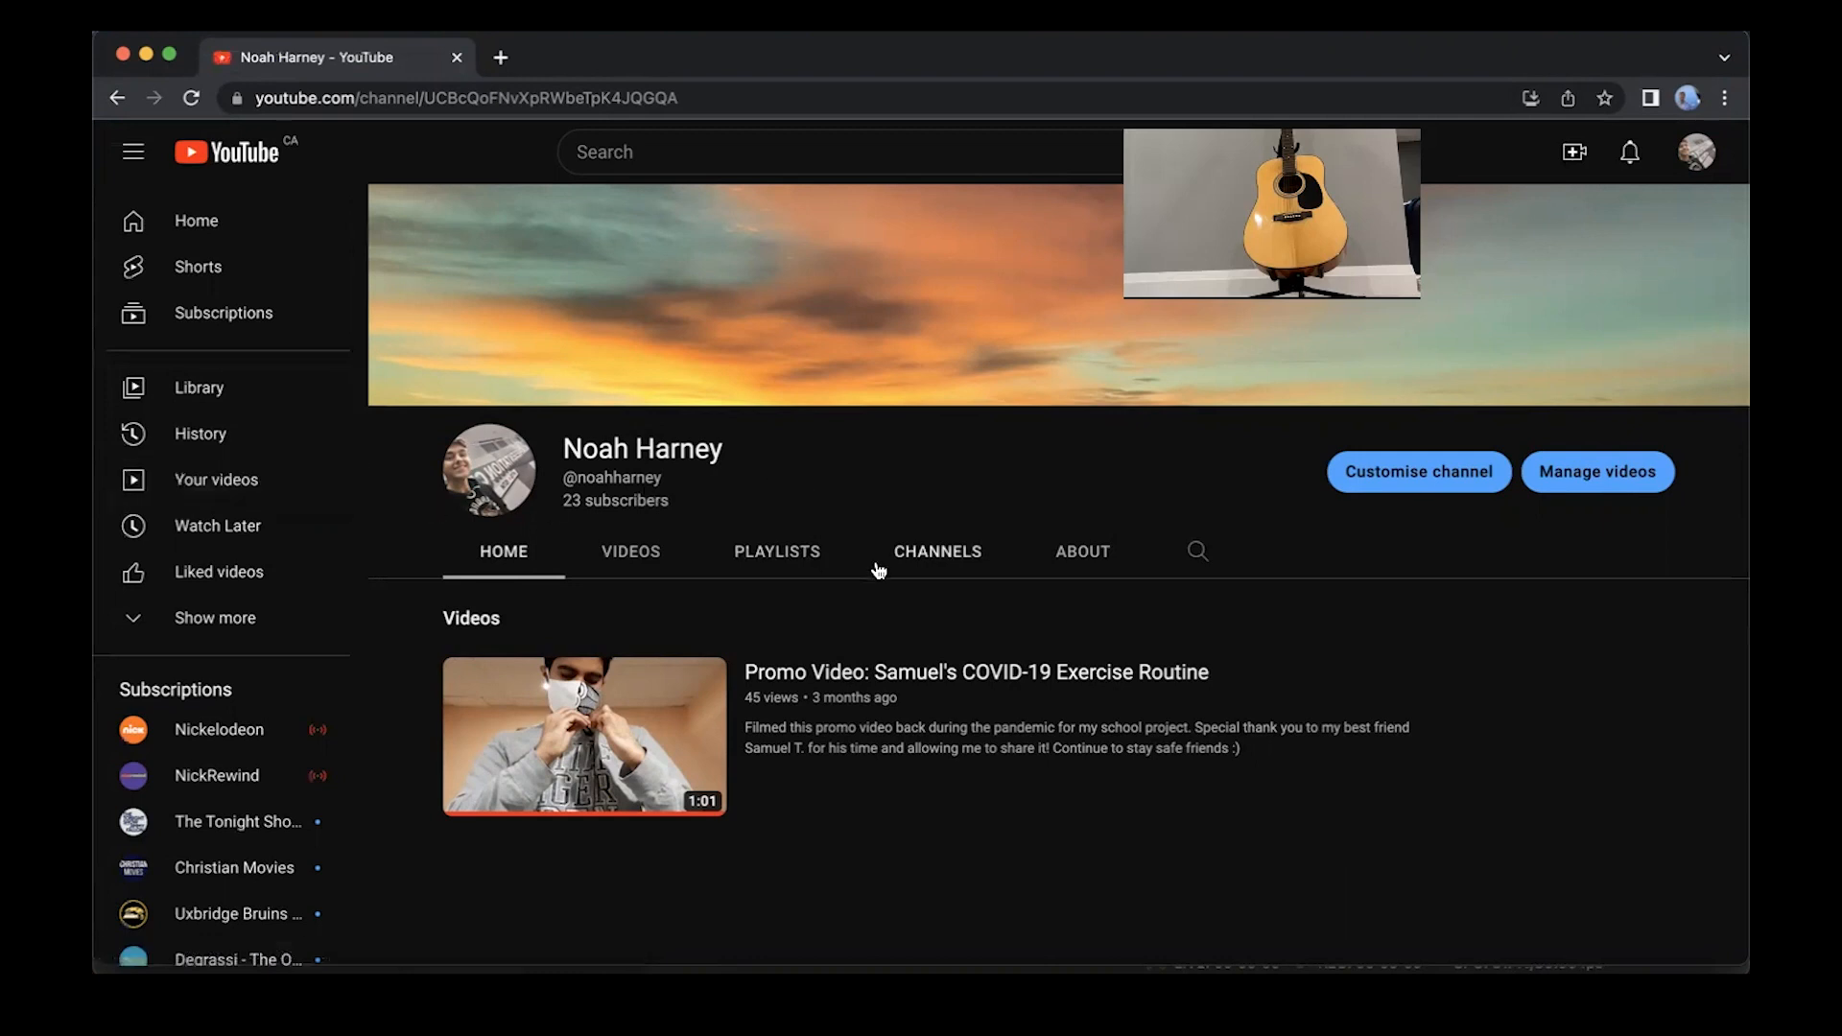
pyautogui.click(633, 557)
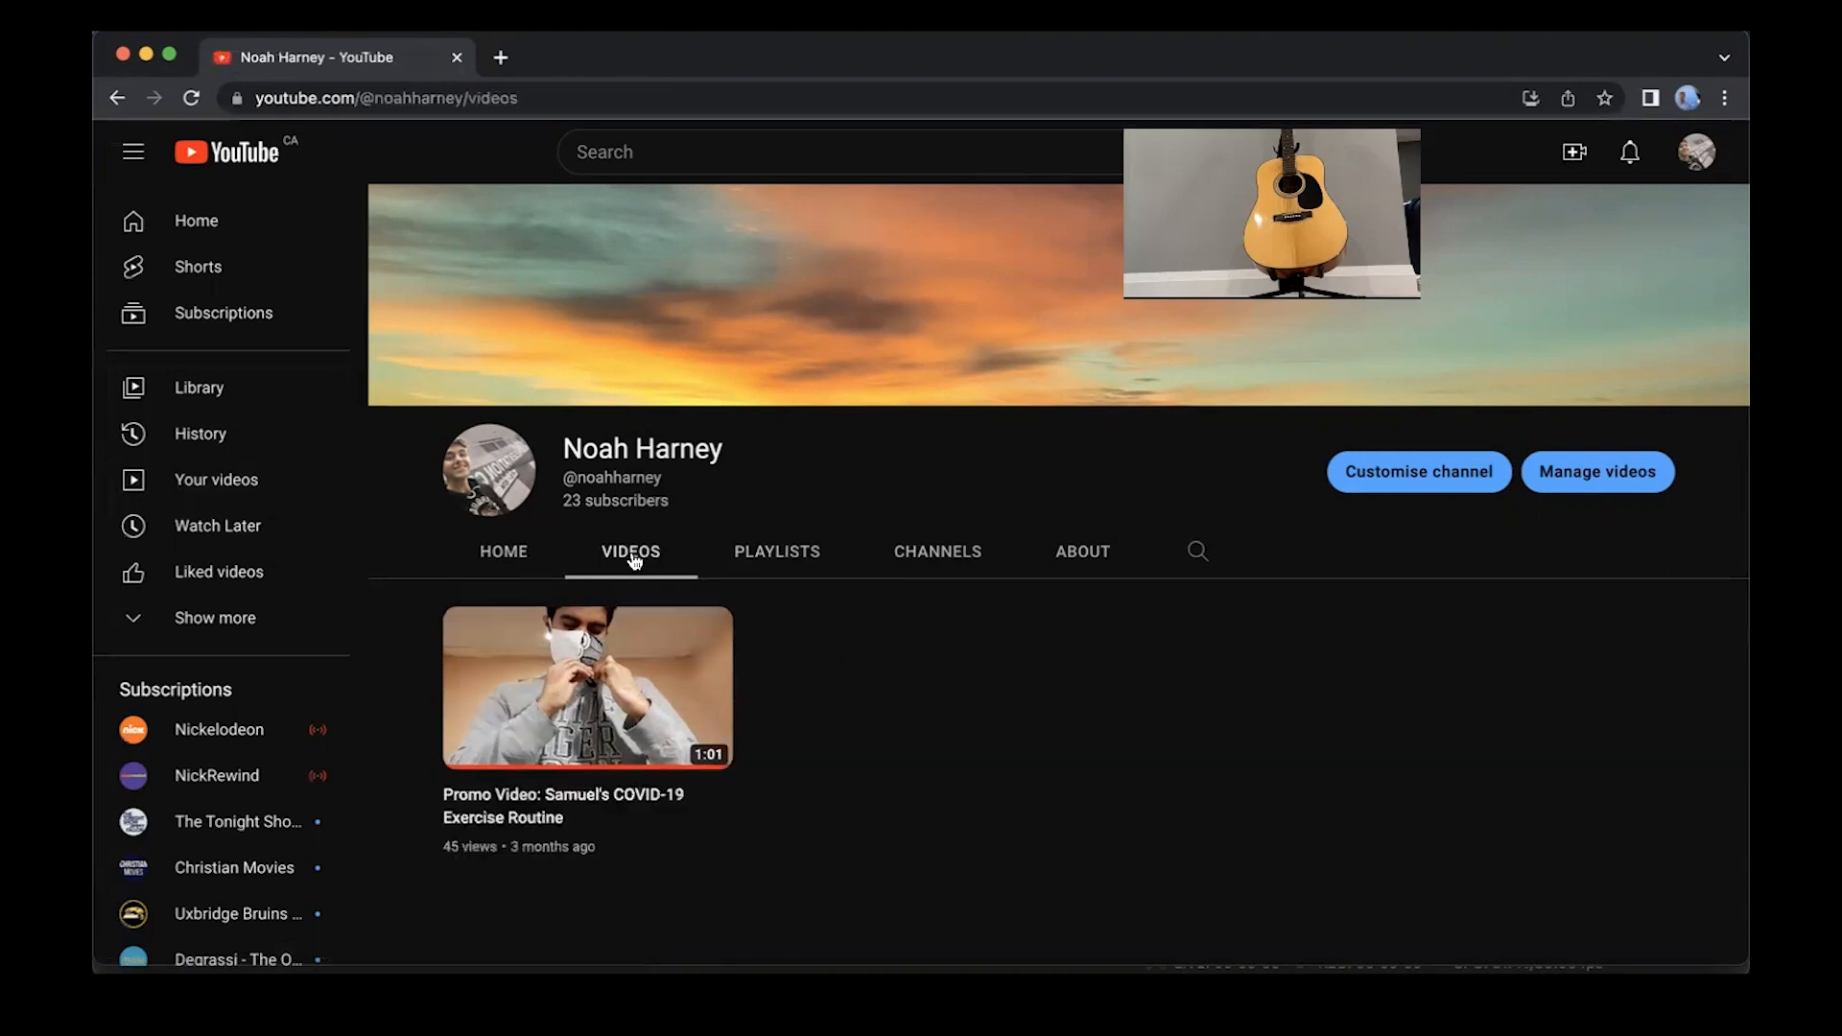
pyautogui.click(513, 553)
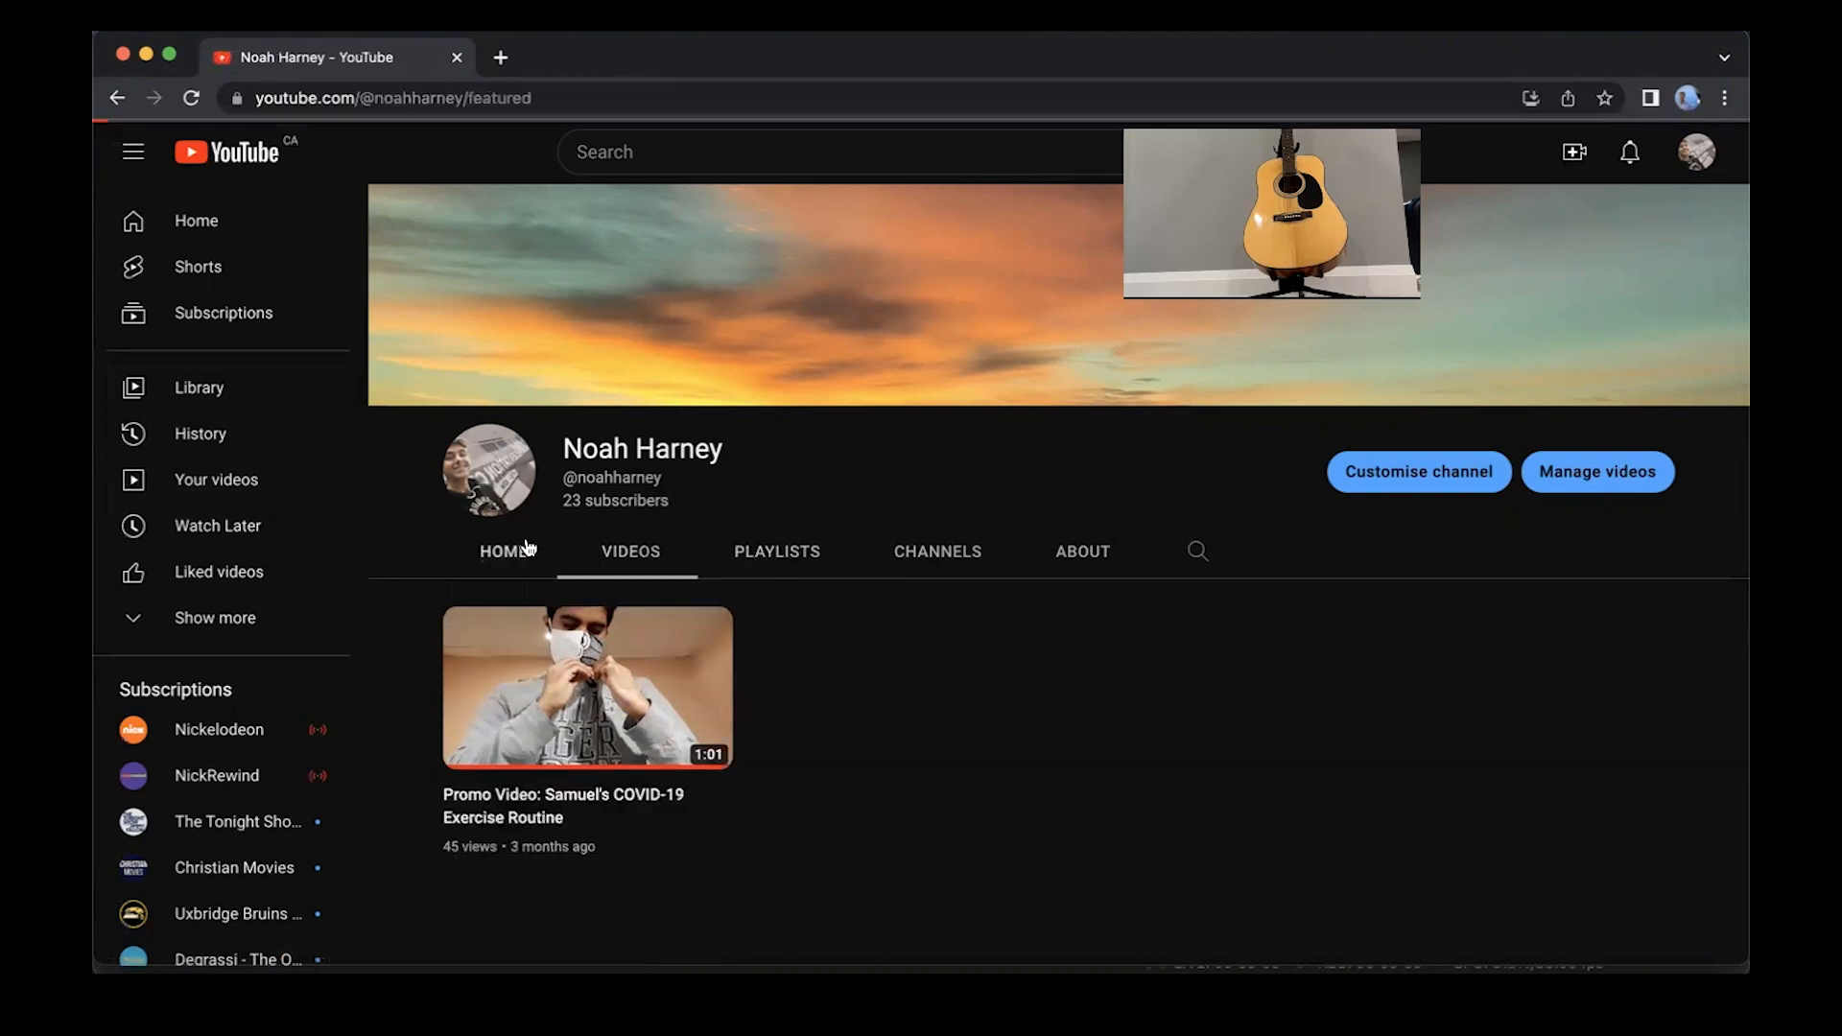
pyautogui.click(254, 478)
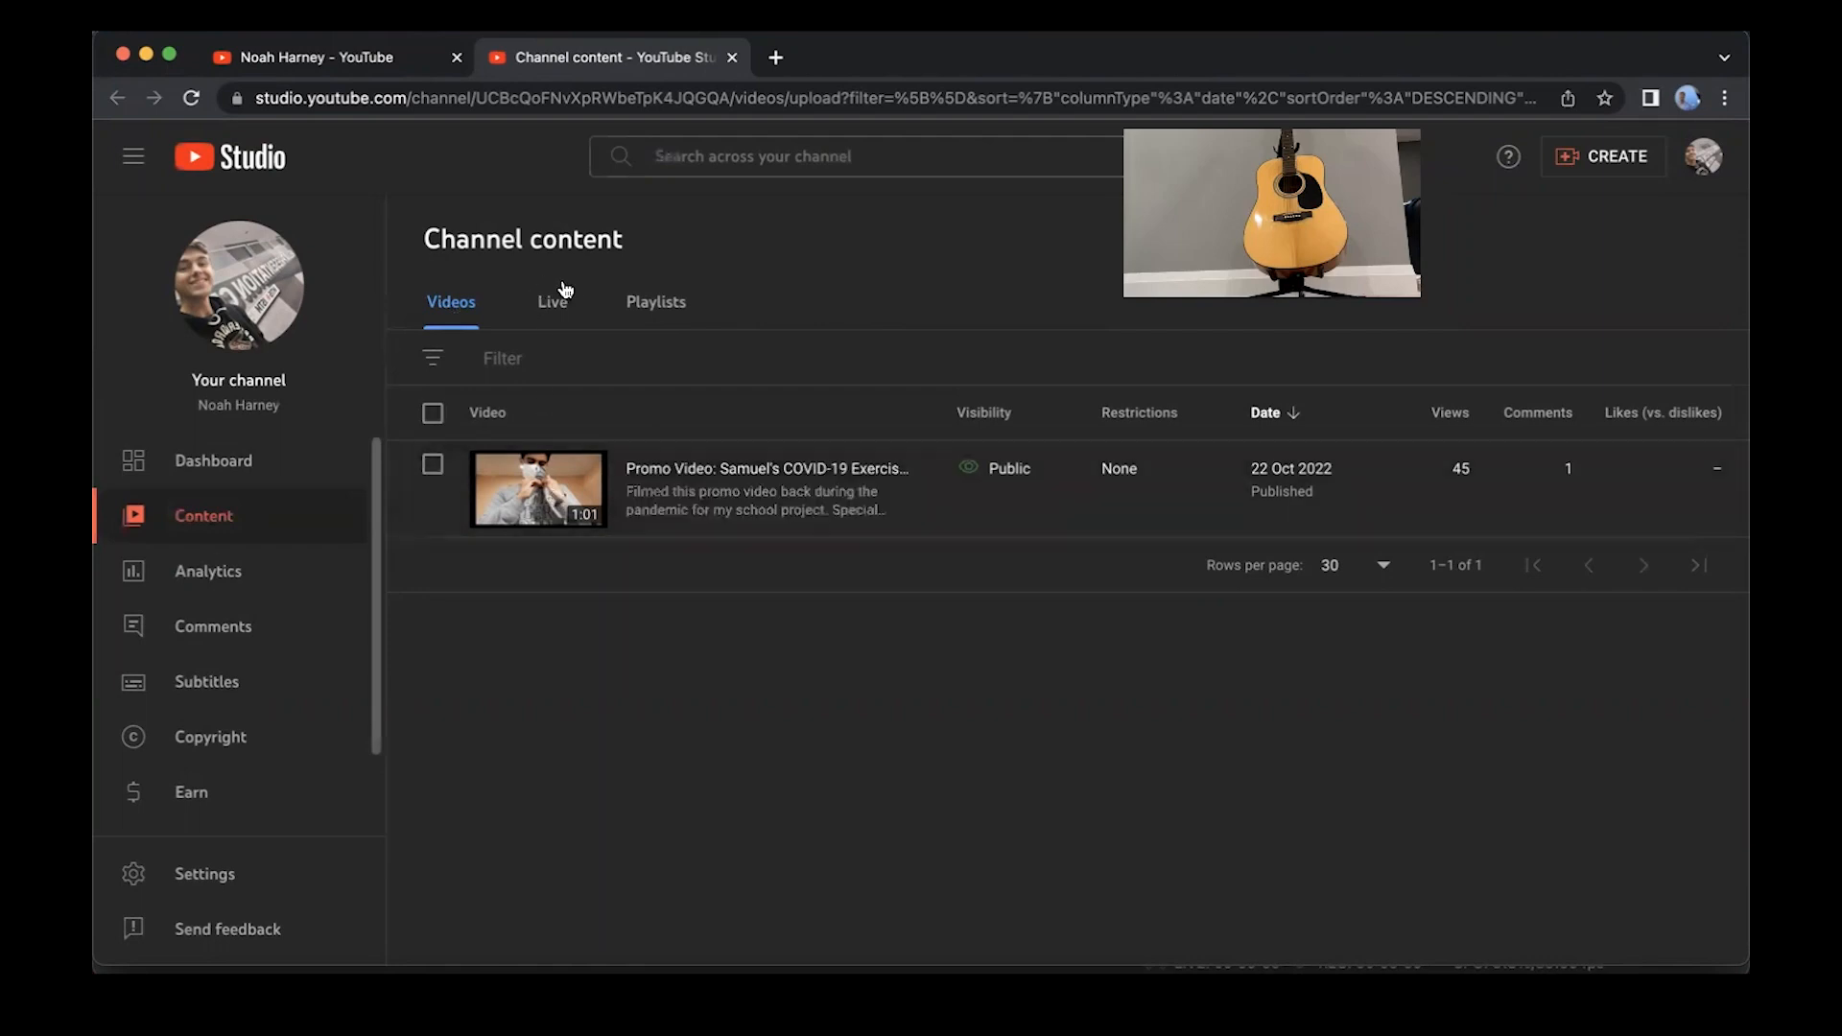
pyautogui.click(658, 302)
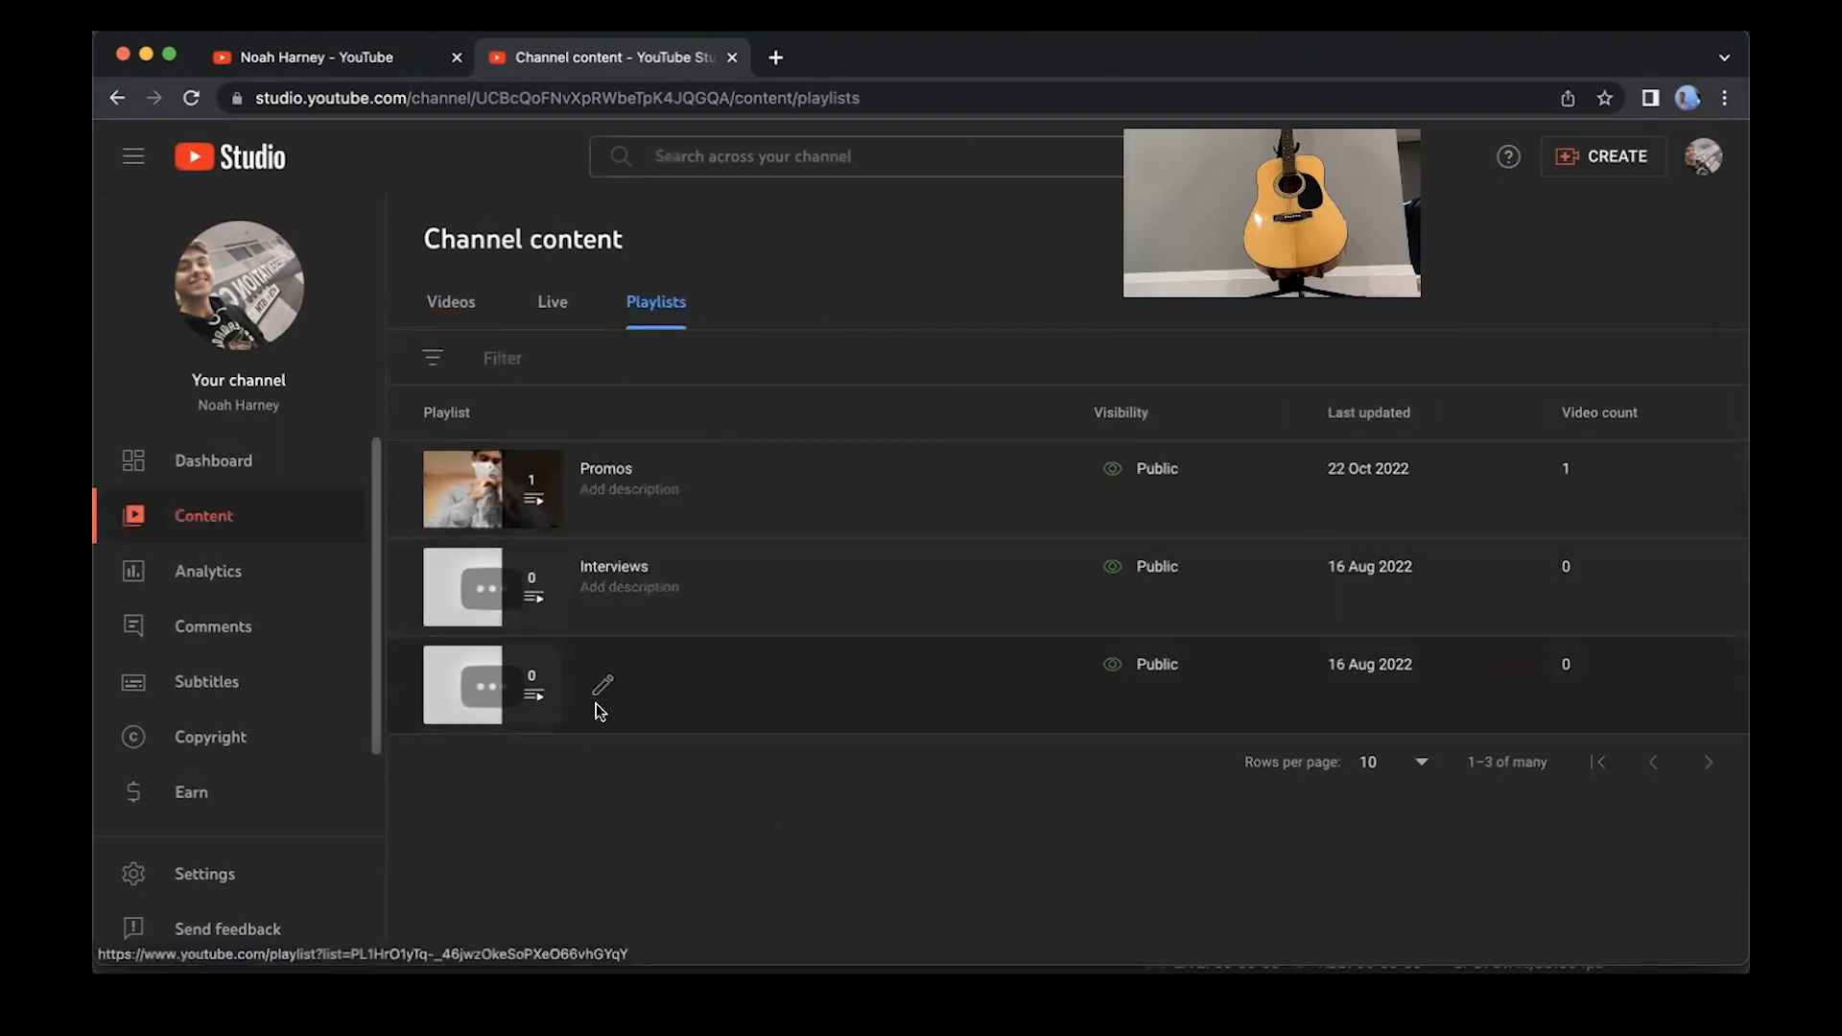
pyautogui.click(549, 300)
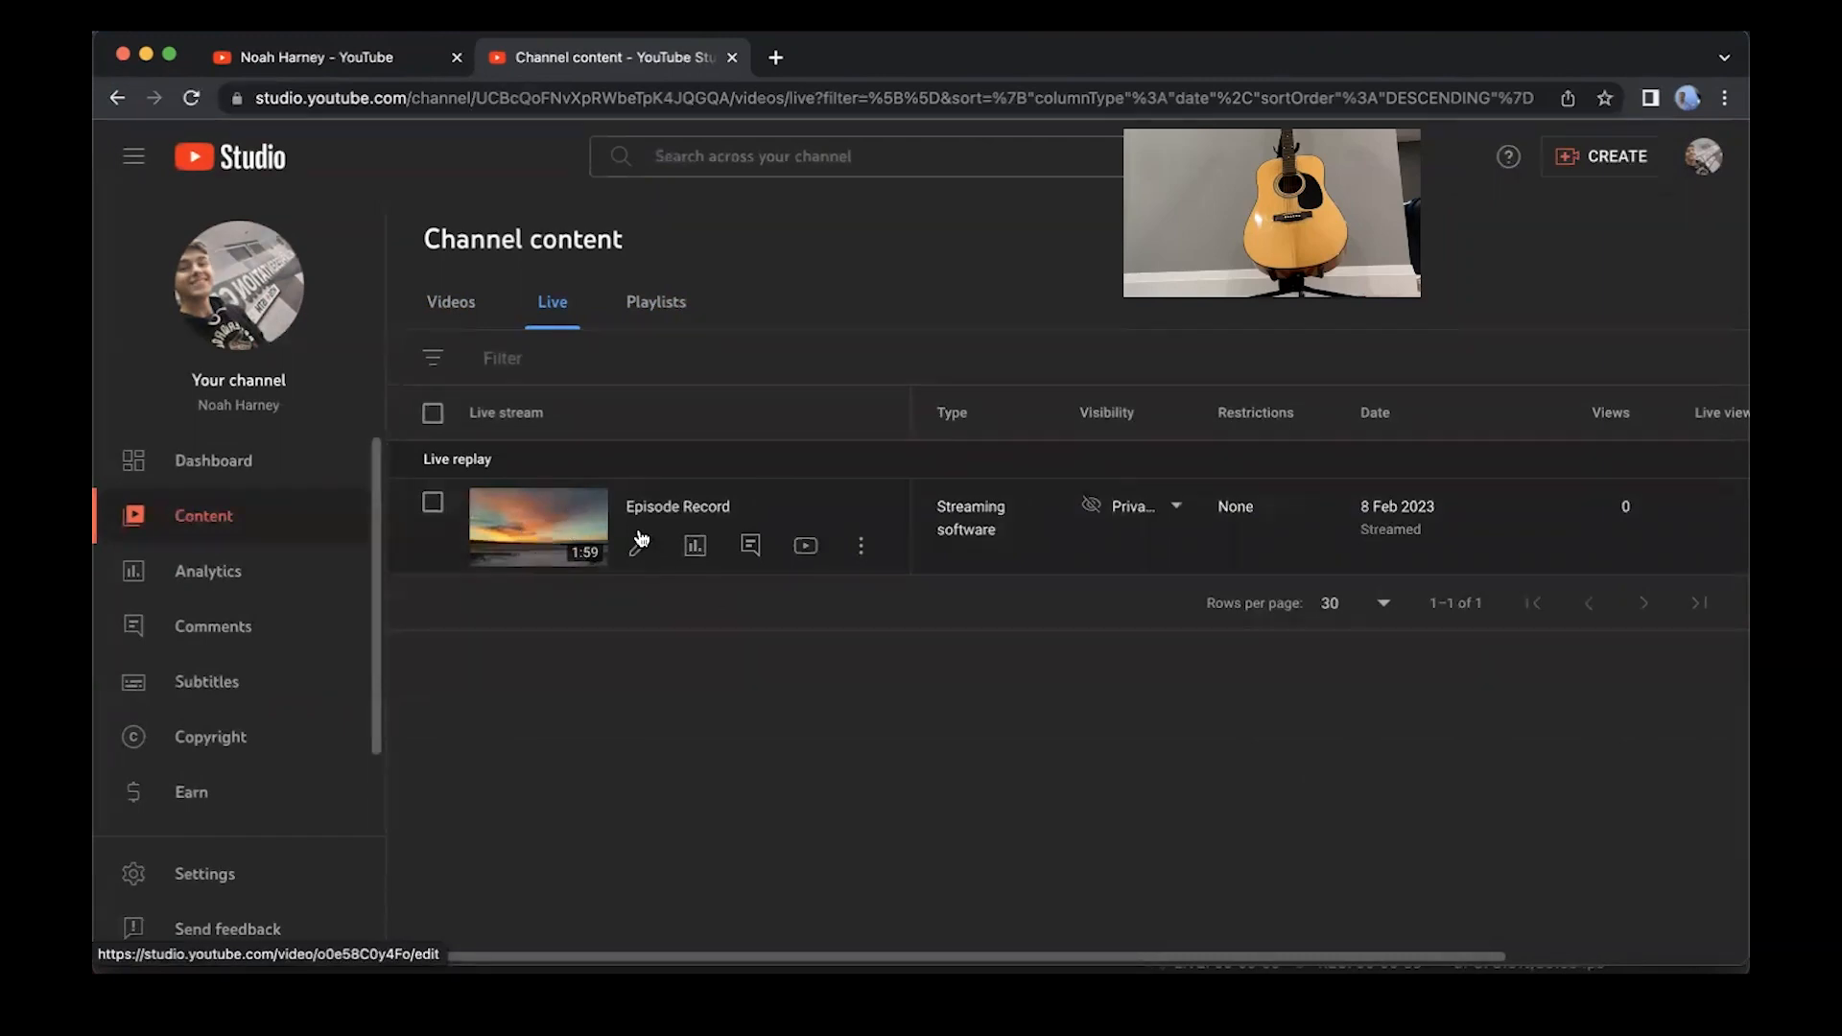
# Review the Episode Record replay's video details, return to the live stream list, and show the replay's further options
pyautogui.click(518, 526)
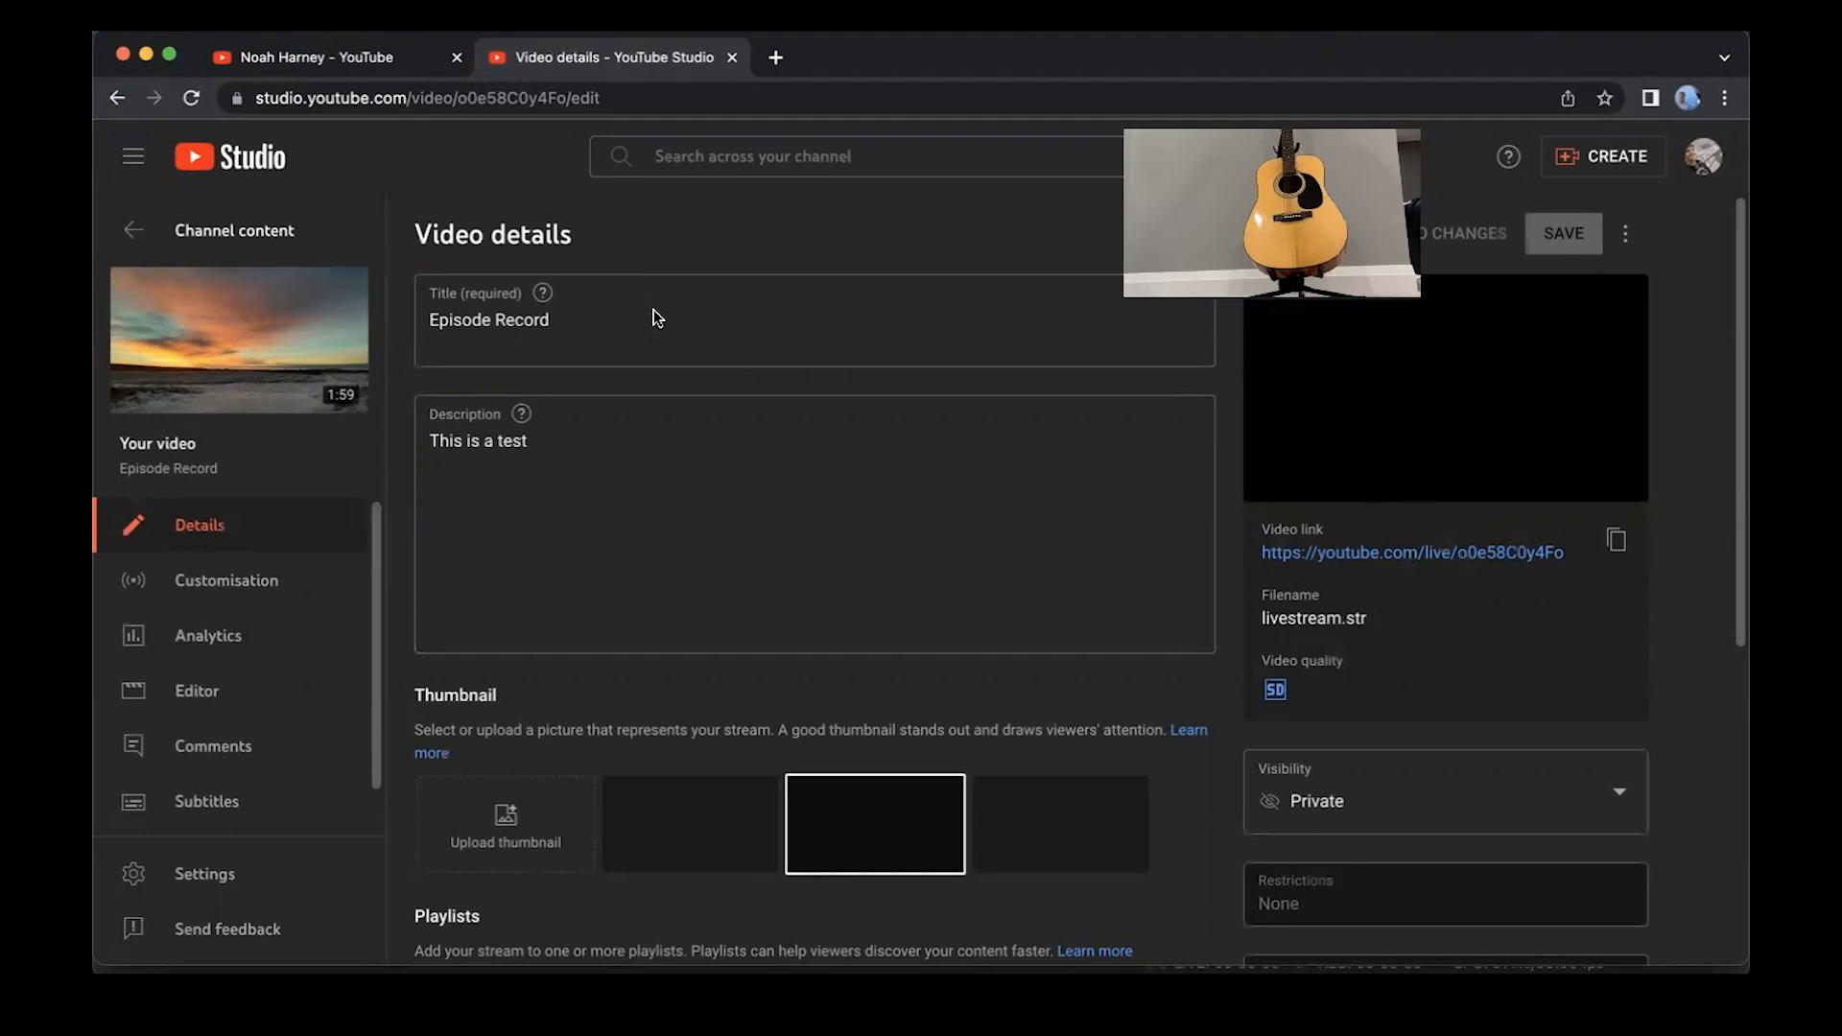
pyautogui.click(128, 230)
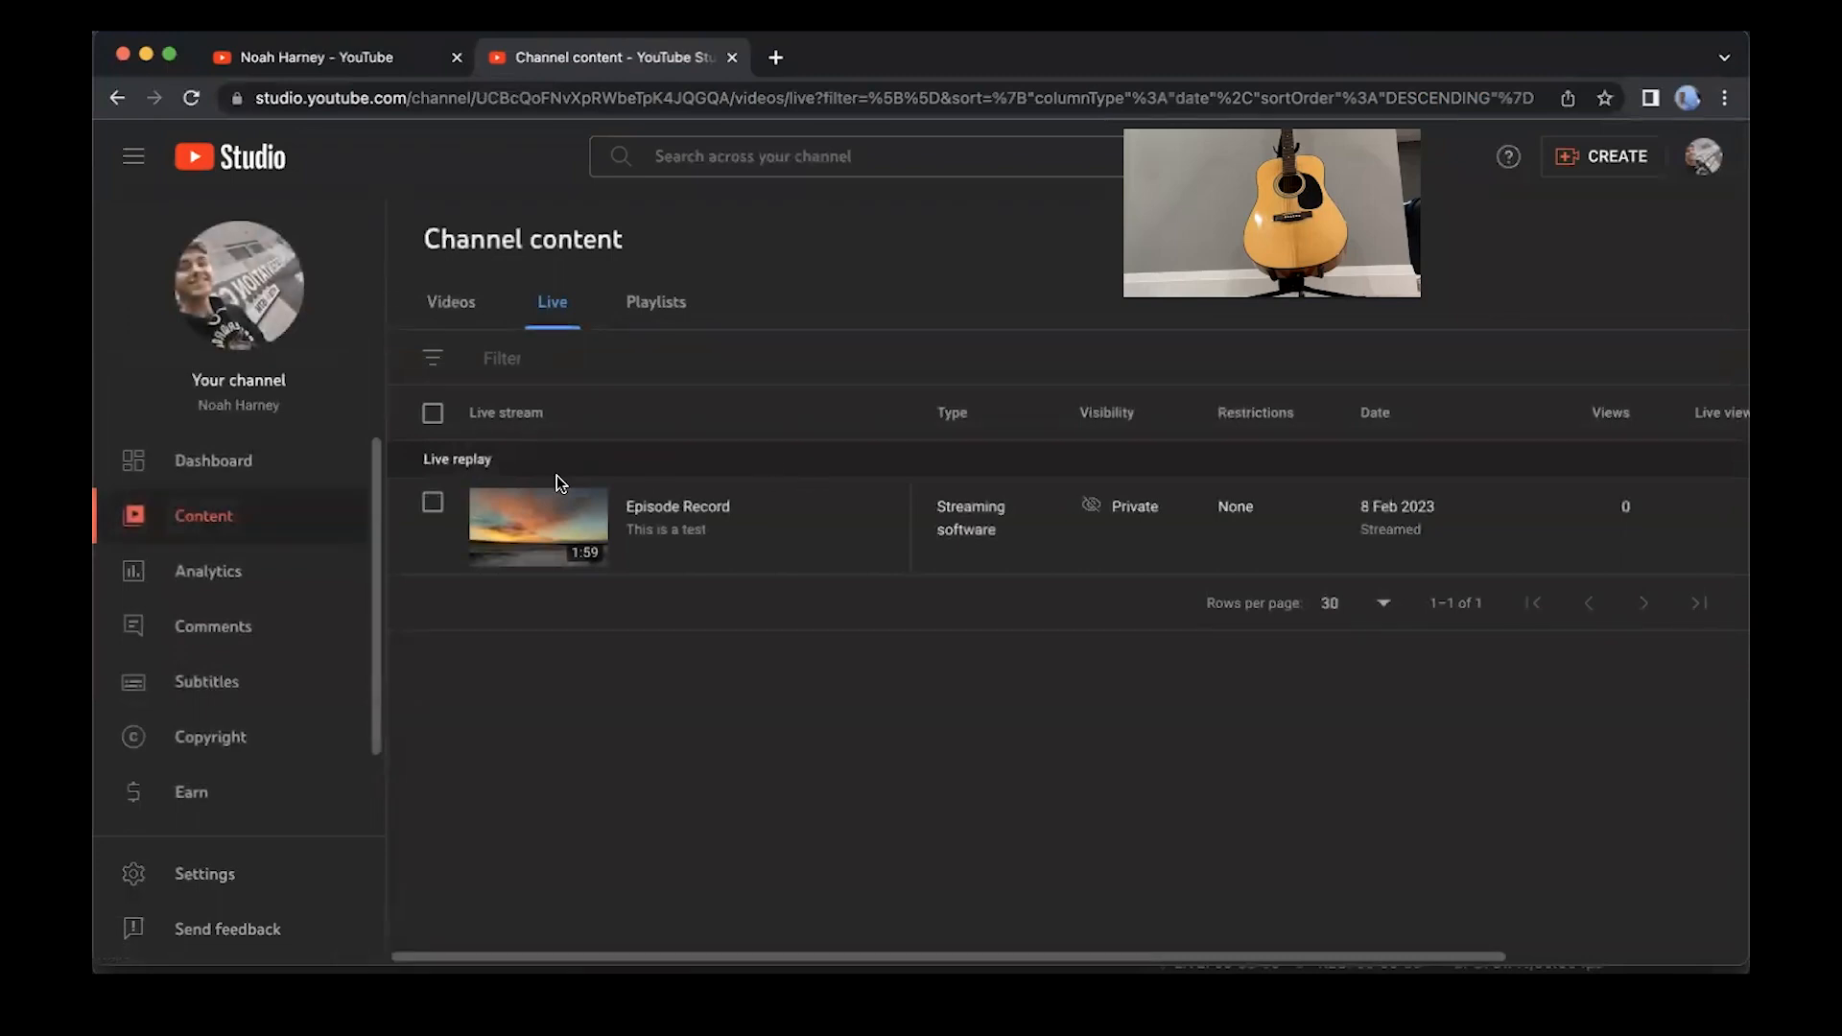
pyautogui.click(859, 547)
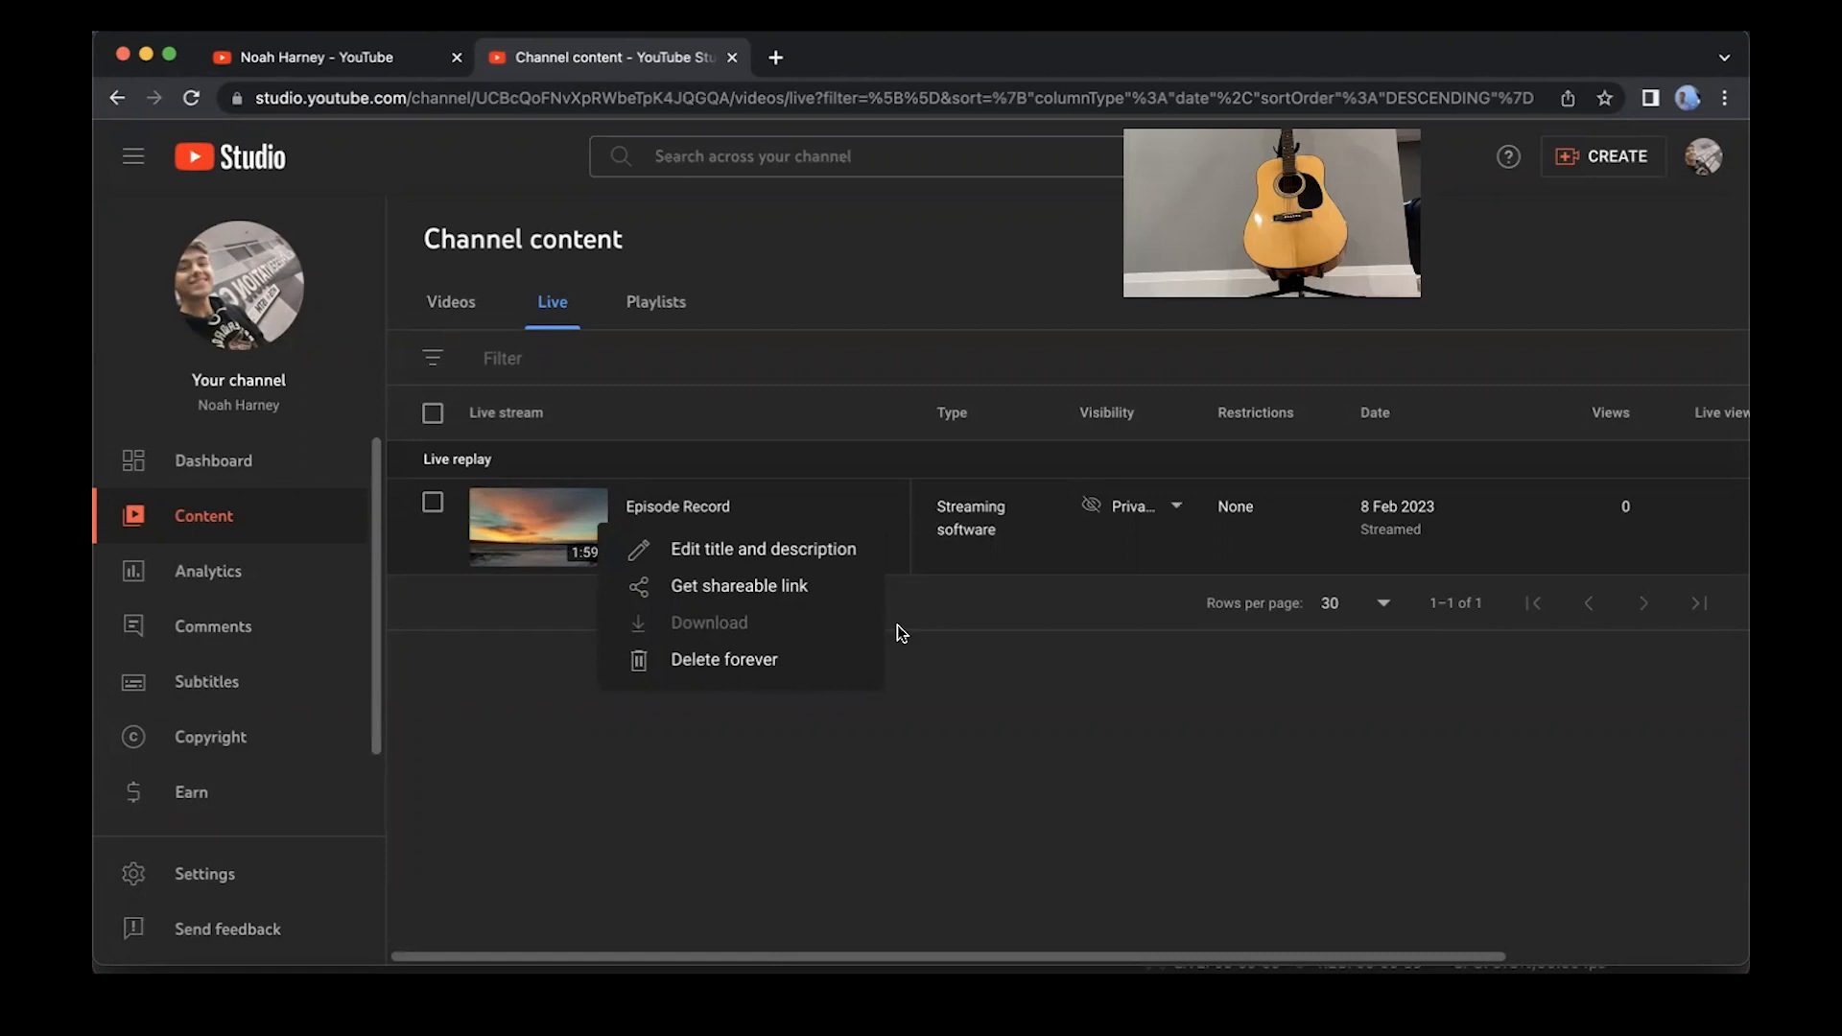
pyautogui.click(901, 325)
pyautogui.click(854, 550)
# Switch to Finder, look through the Downloads folder, and dismiss its window to return to YouTube Studio
pyautogui.click(145, 996)
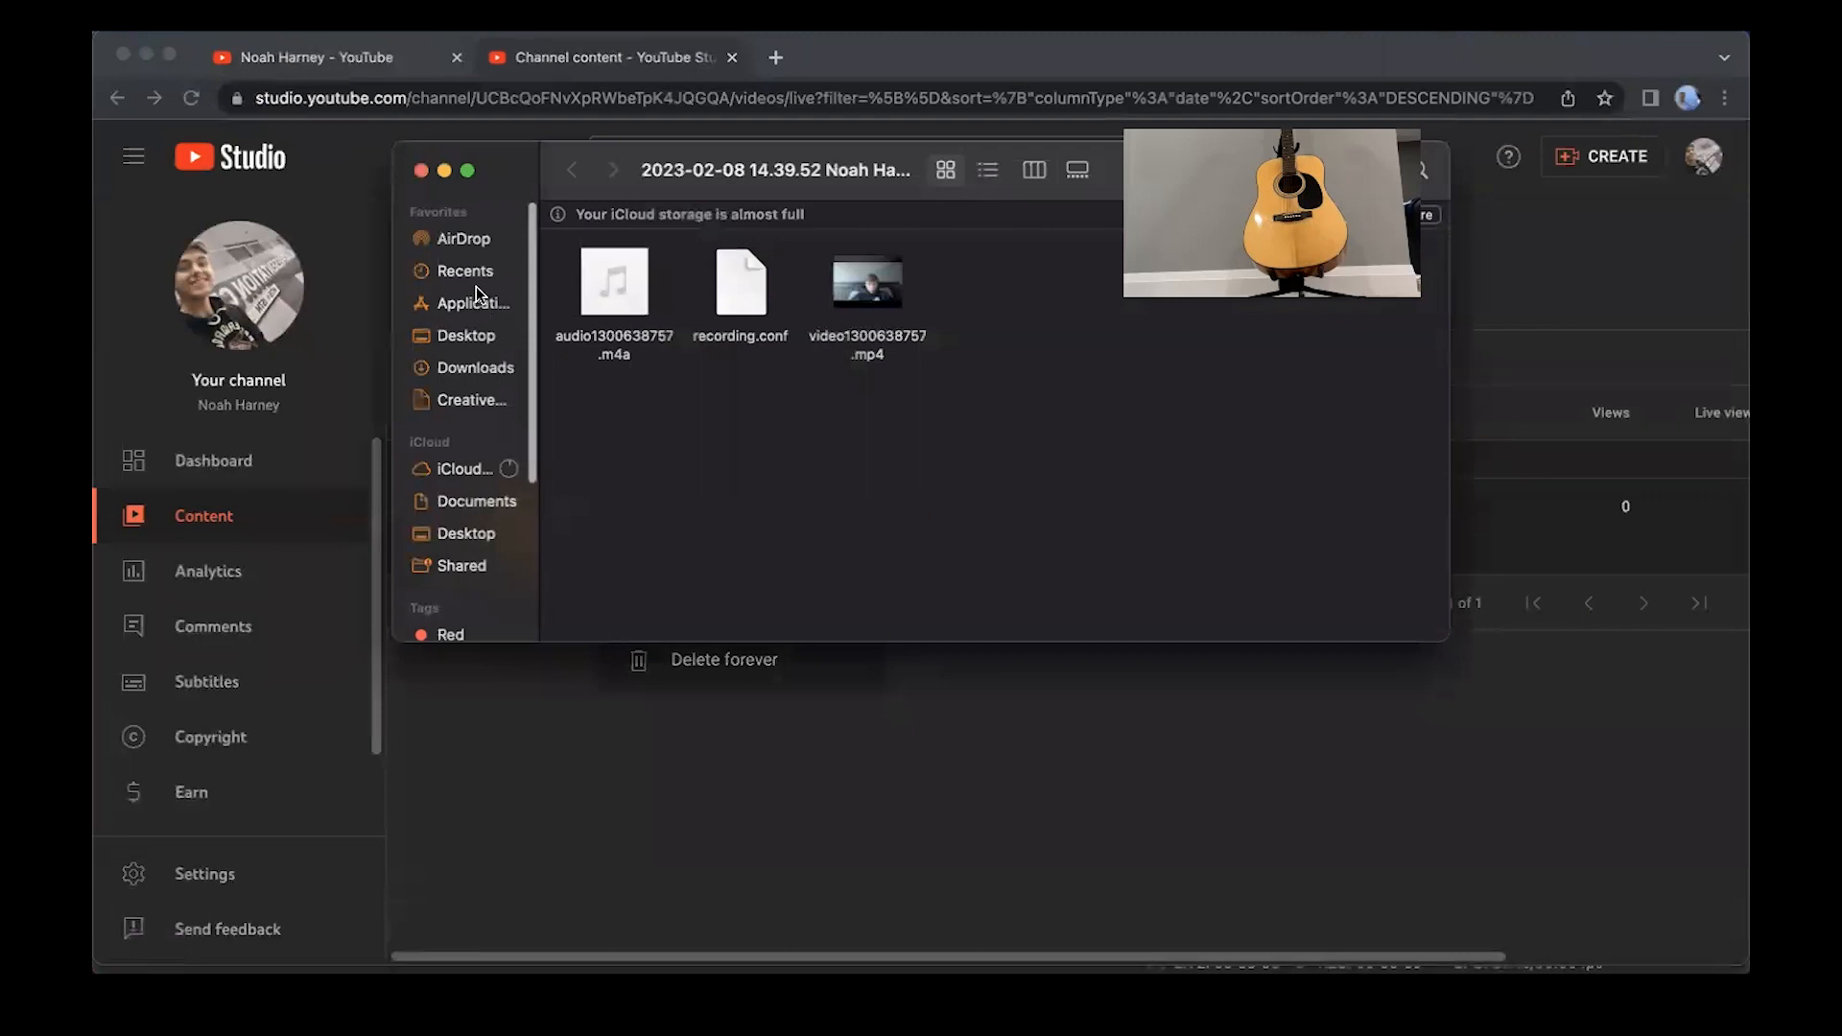
pyautogui.click(480, 365)
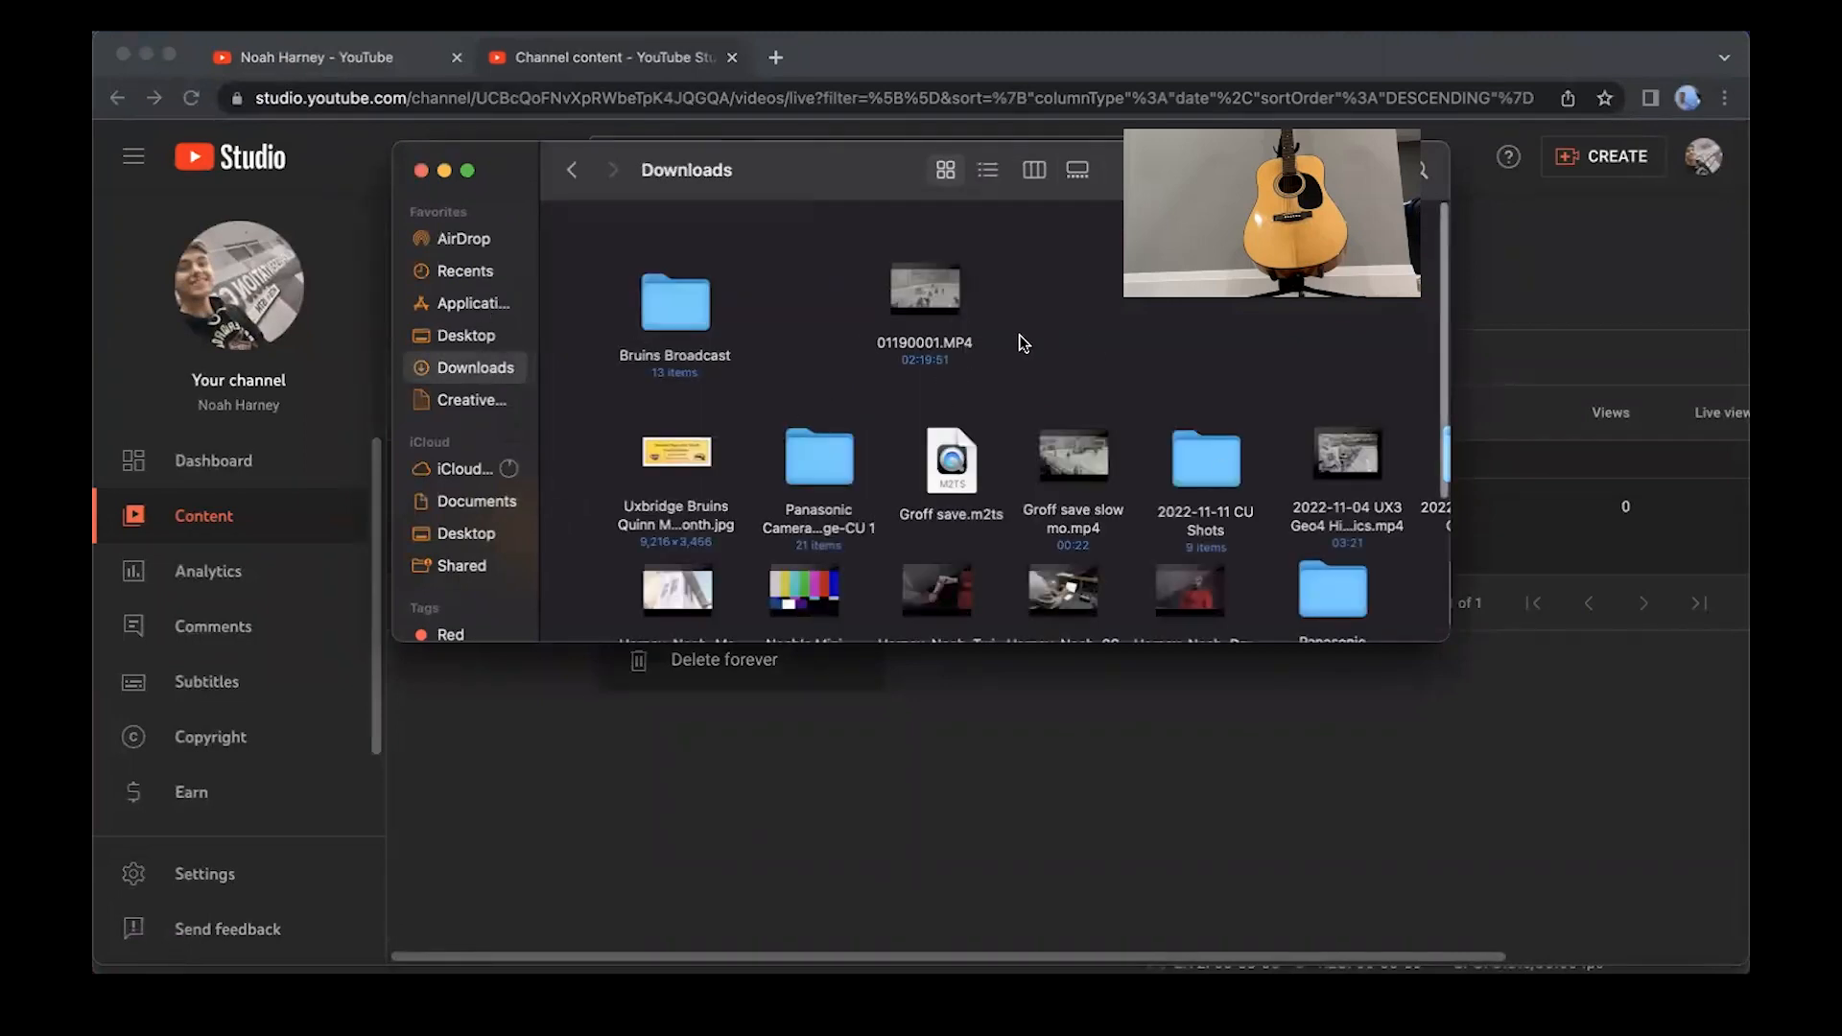
pyautogui.moveTo(735, 169); pyautogui.dragTo(570, 157)
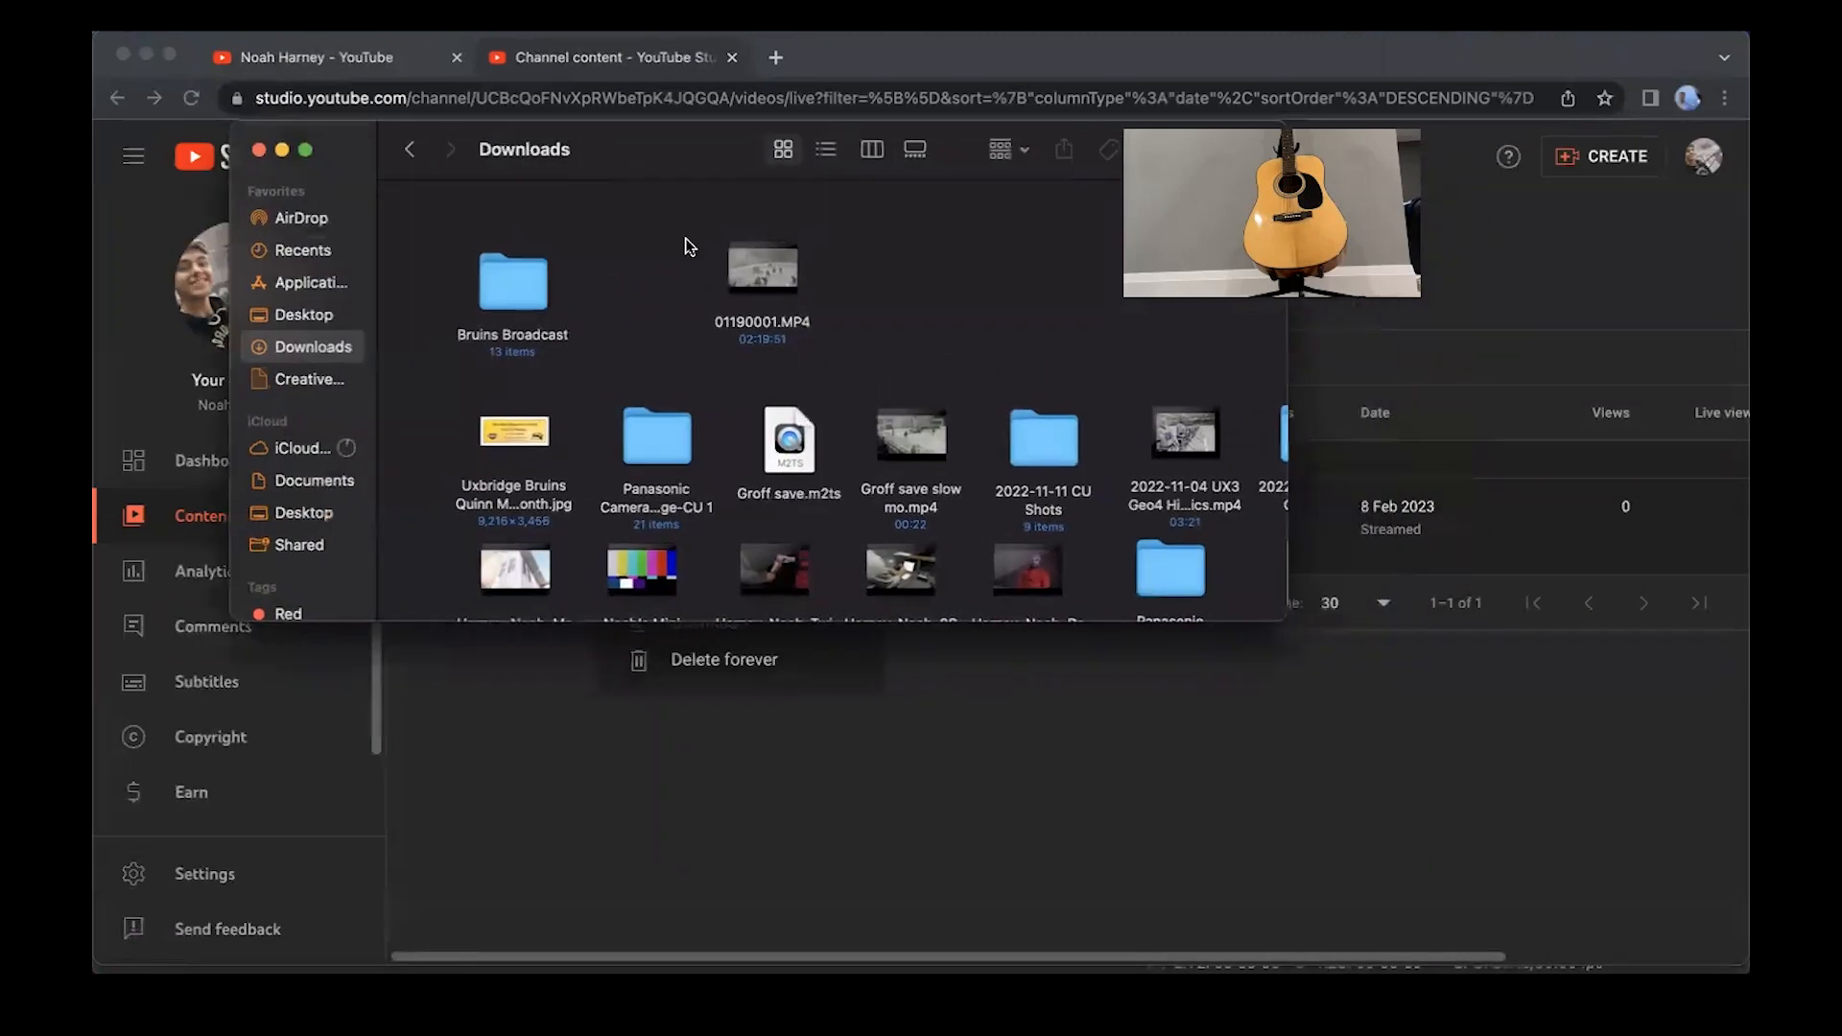
pyautogui.click(282, 151)
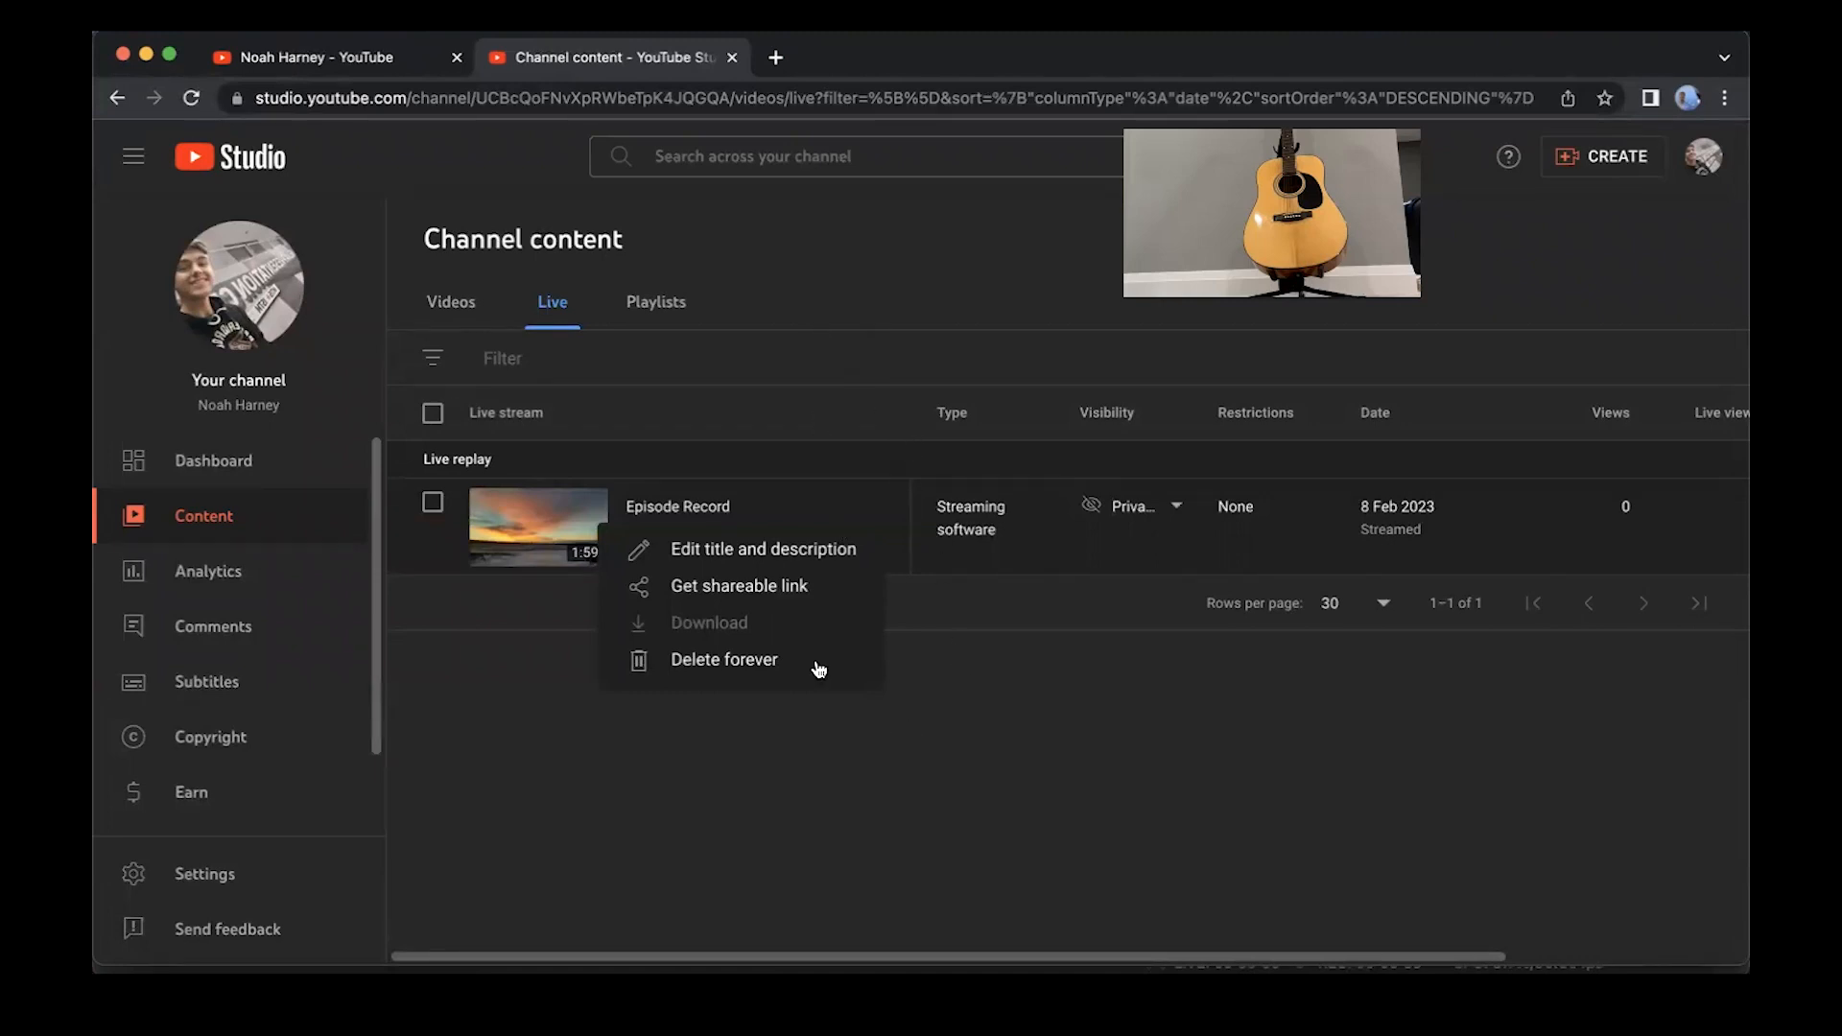
# Permanently delete the Episode Record live replay, acknowledging that the deletion can't be undone
pyautogui.click(695, 662)
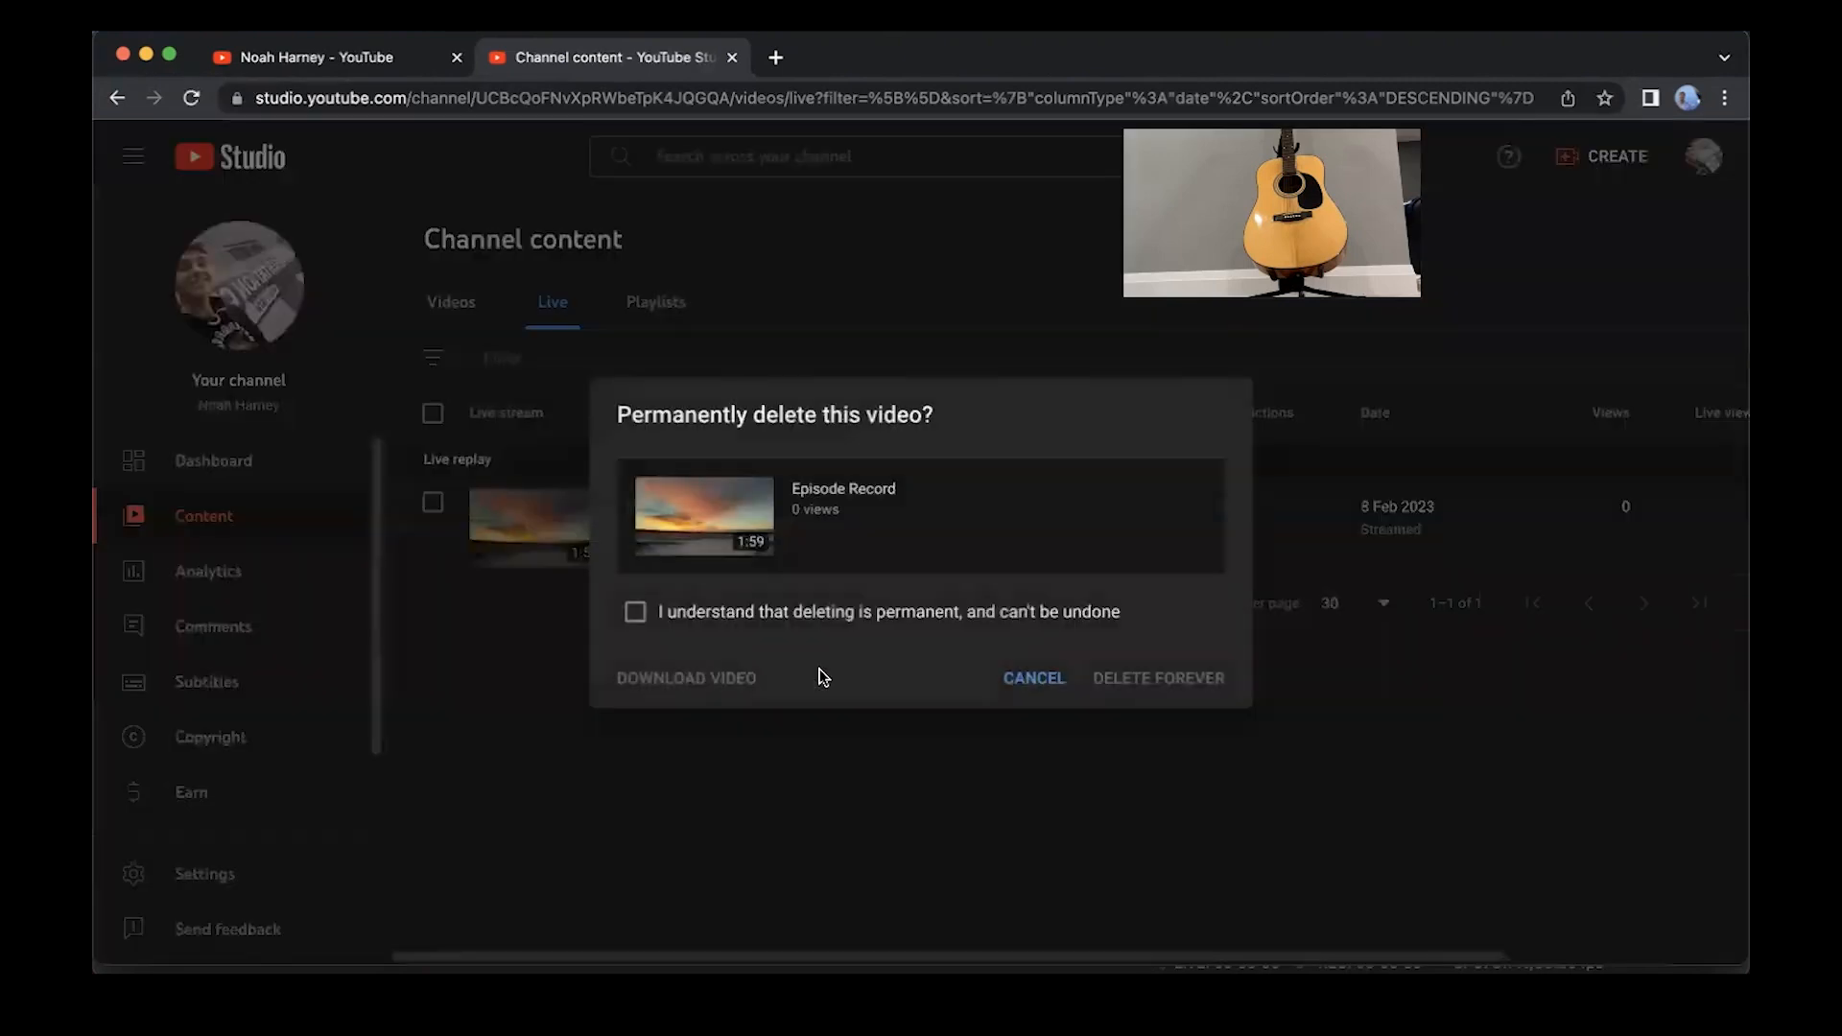
pyautogui.click(633, 621)
pyautogui.click(1195, 680)
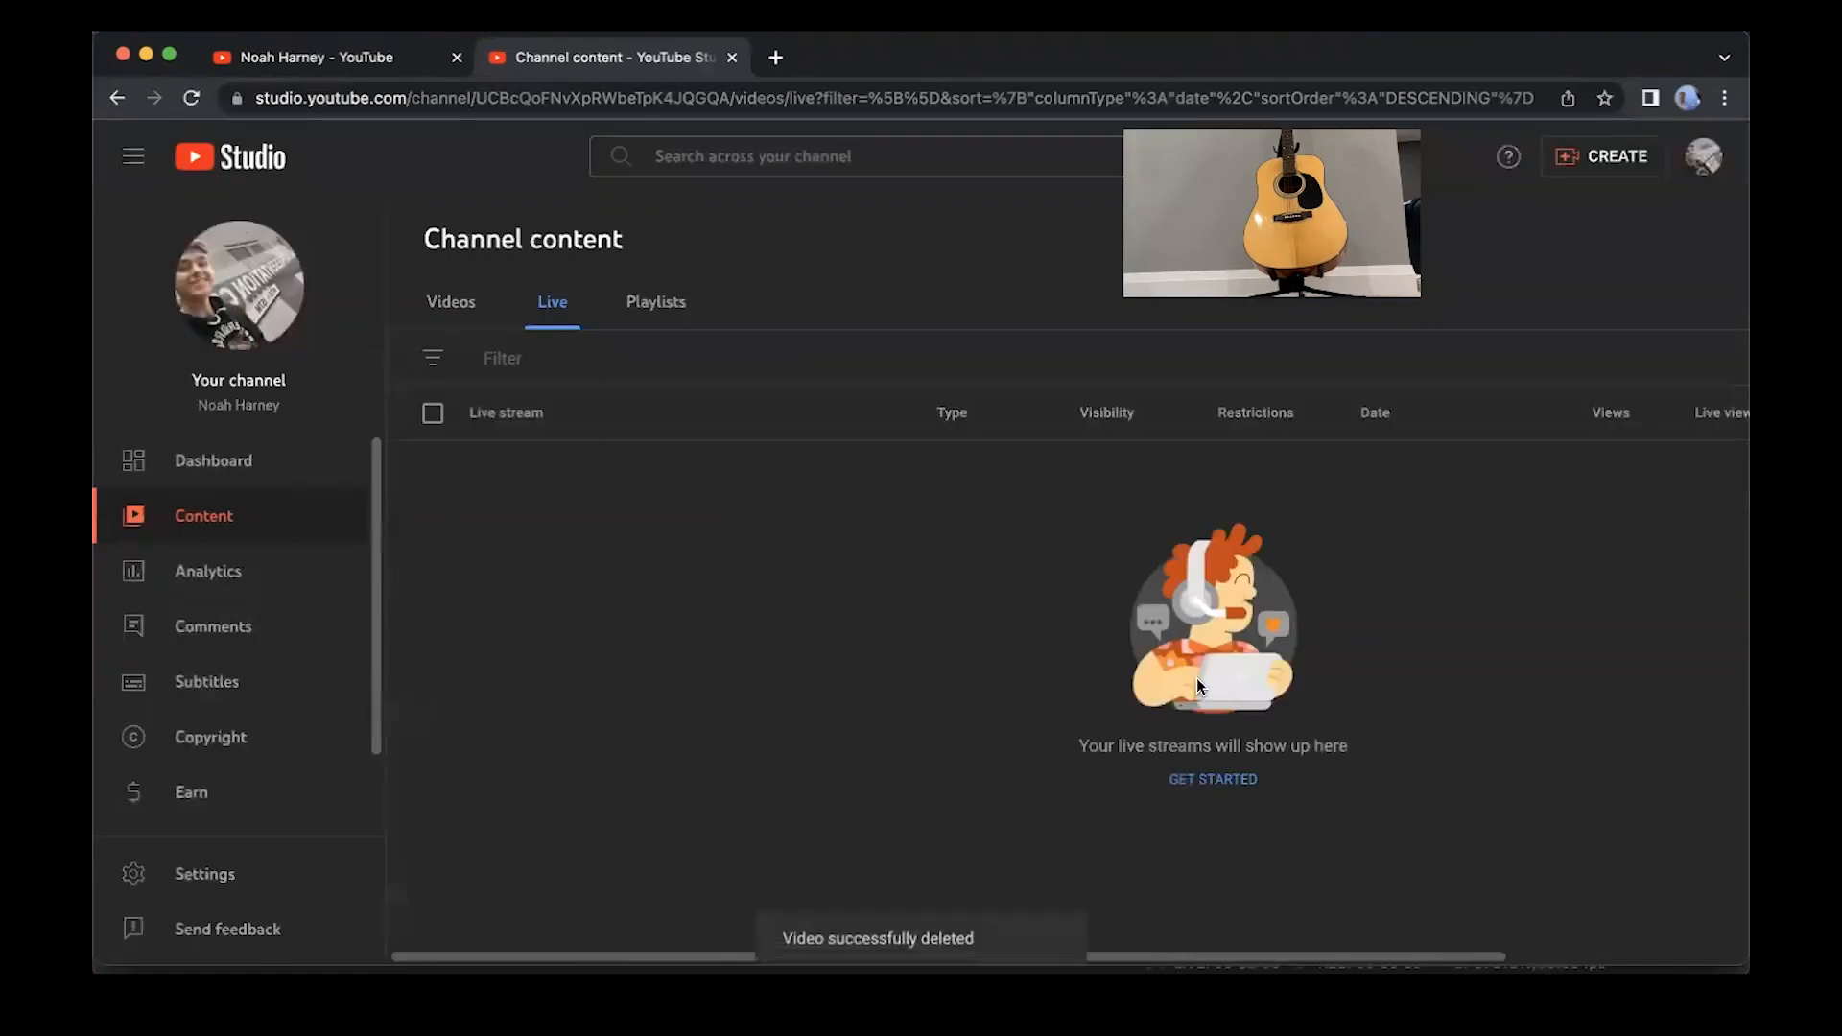
# Check the Videos list in the channel content and switch back to the YouTube channel page
pyautogui.click(453, 302)
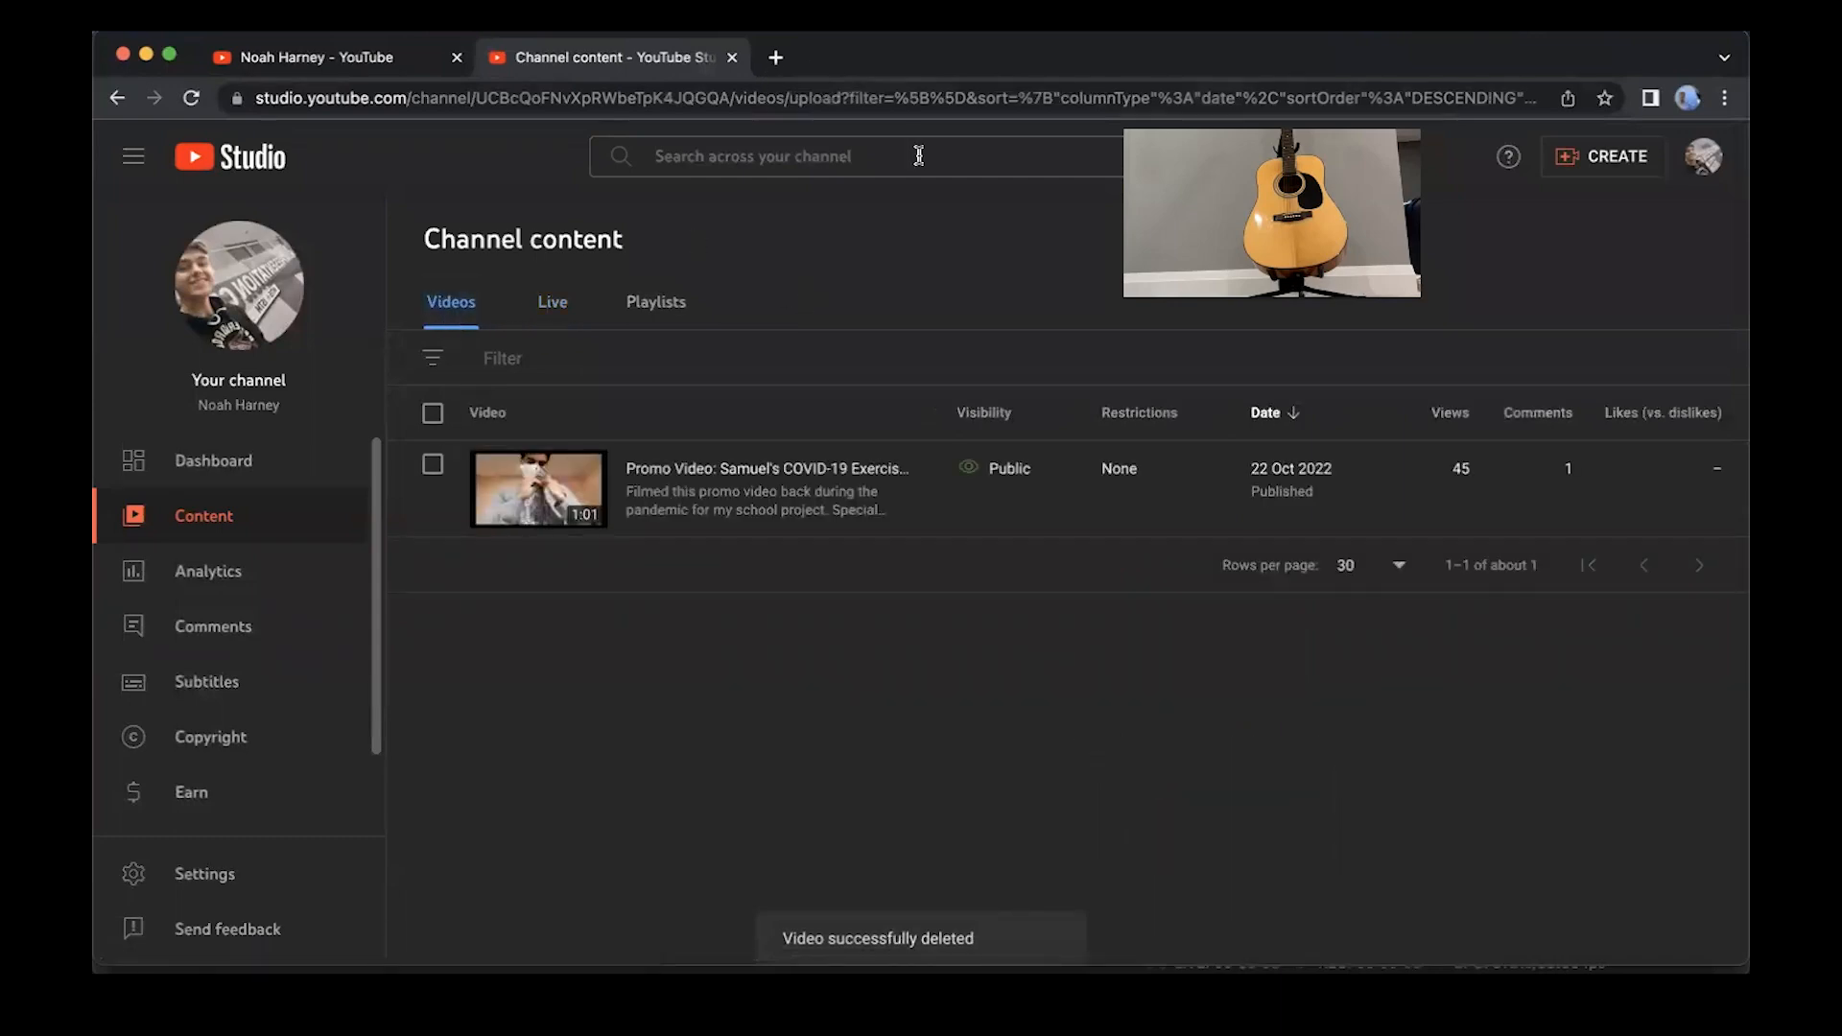
pyautogui.moveTo(1110, 406)
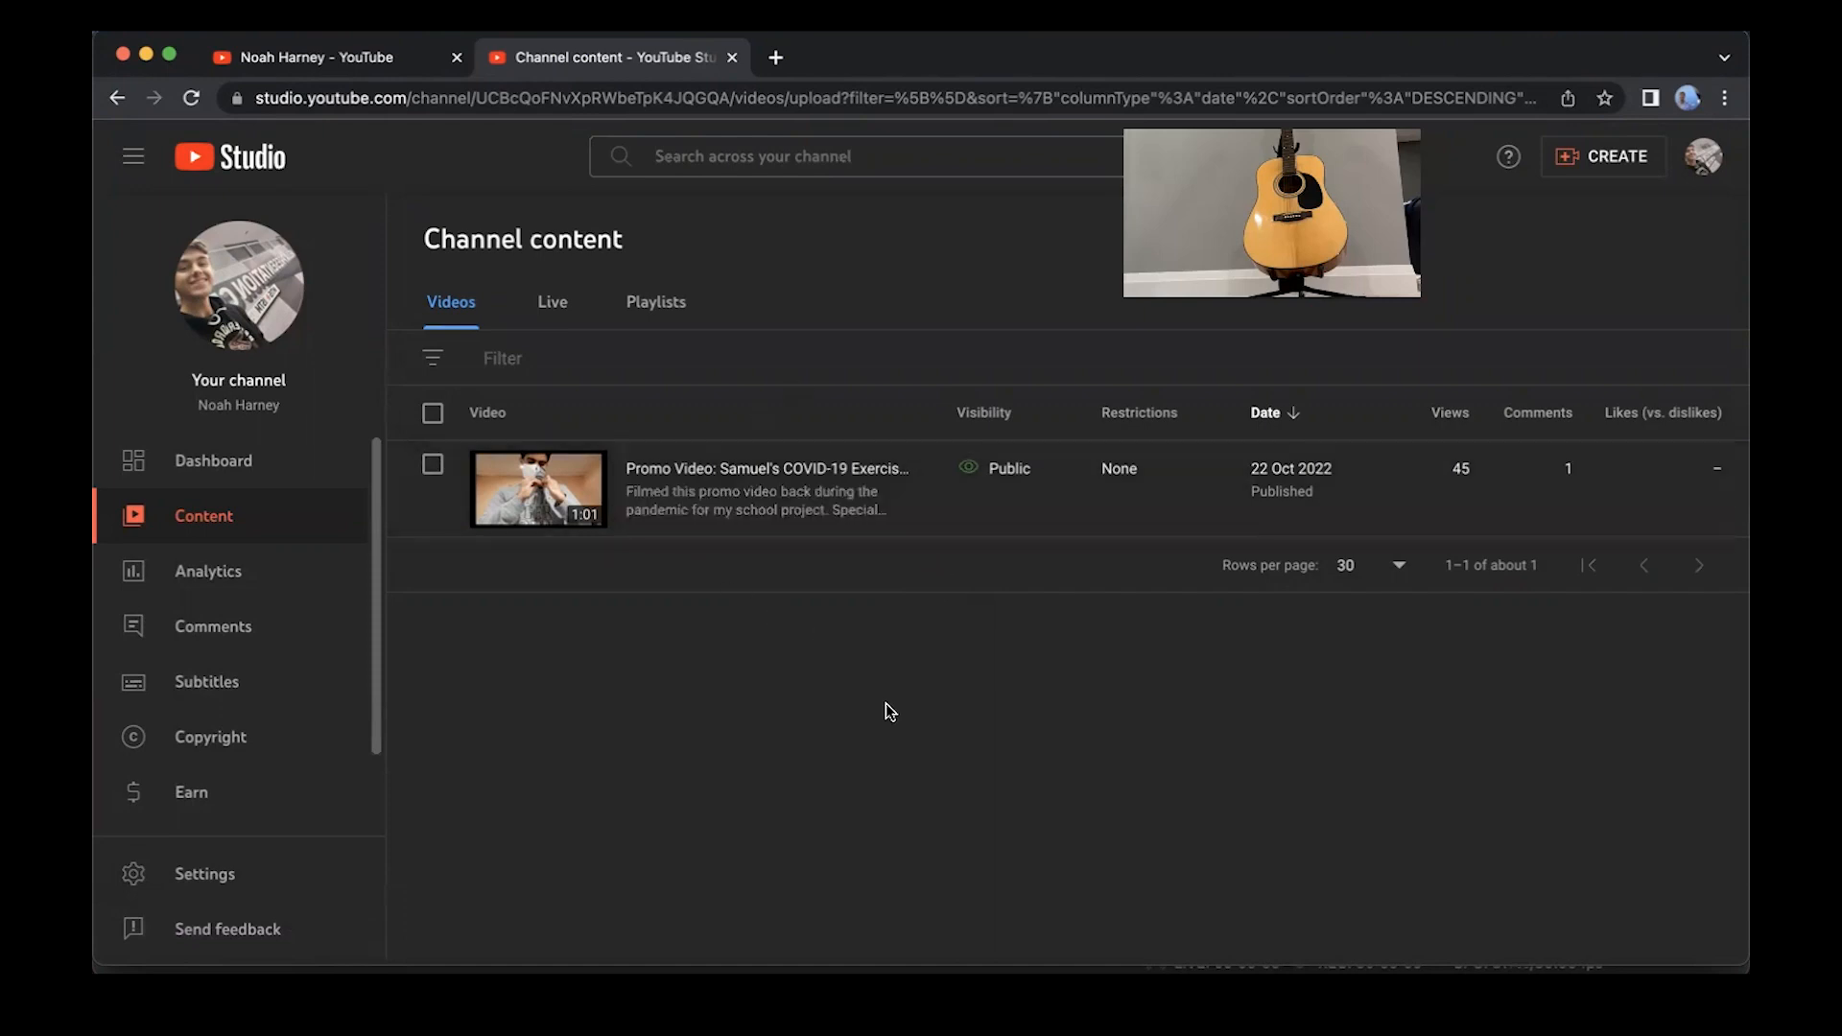
pyautogui.hotkey('ctrl', 'shift', 'Tab')
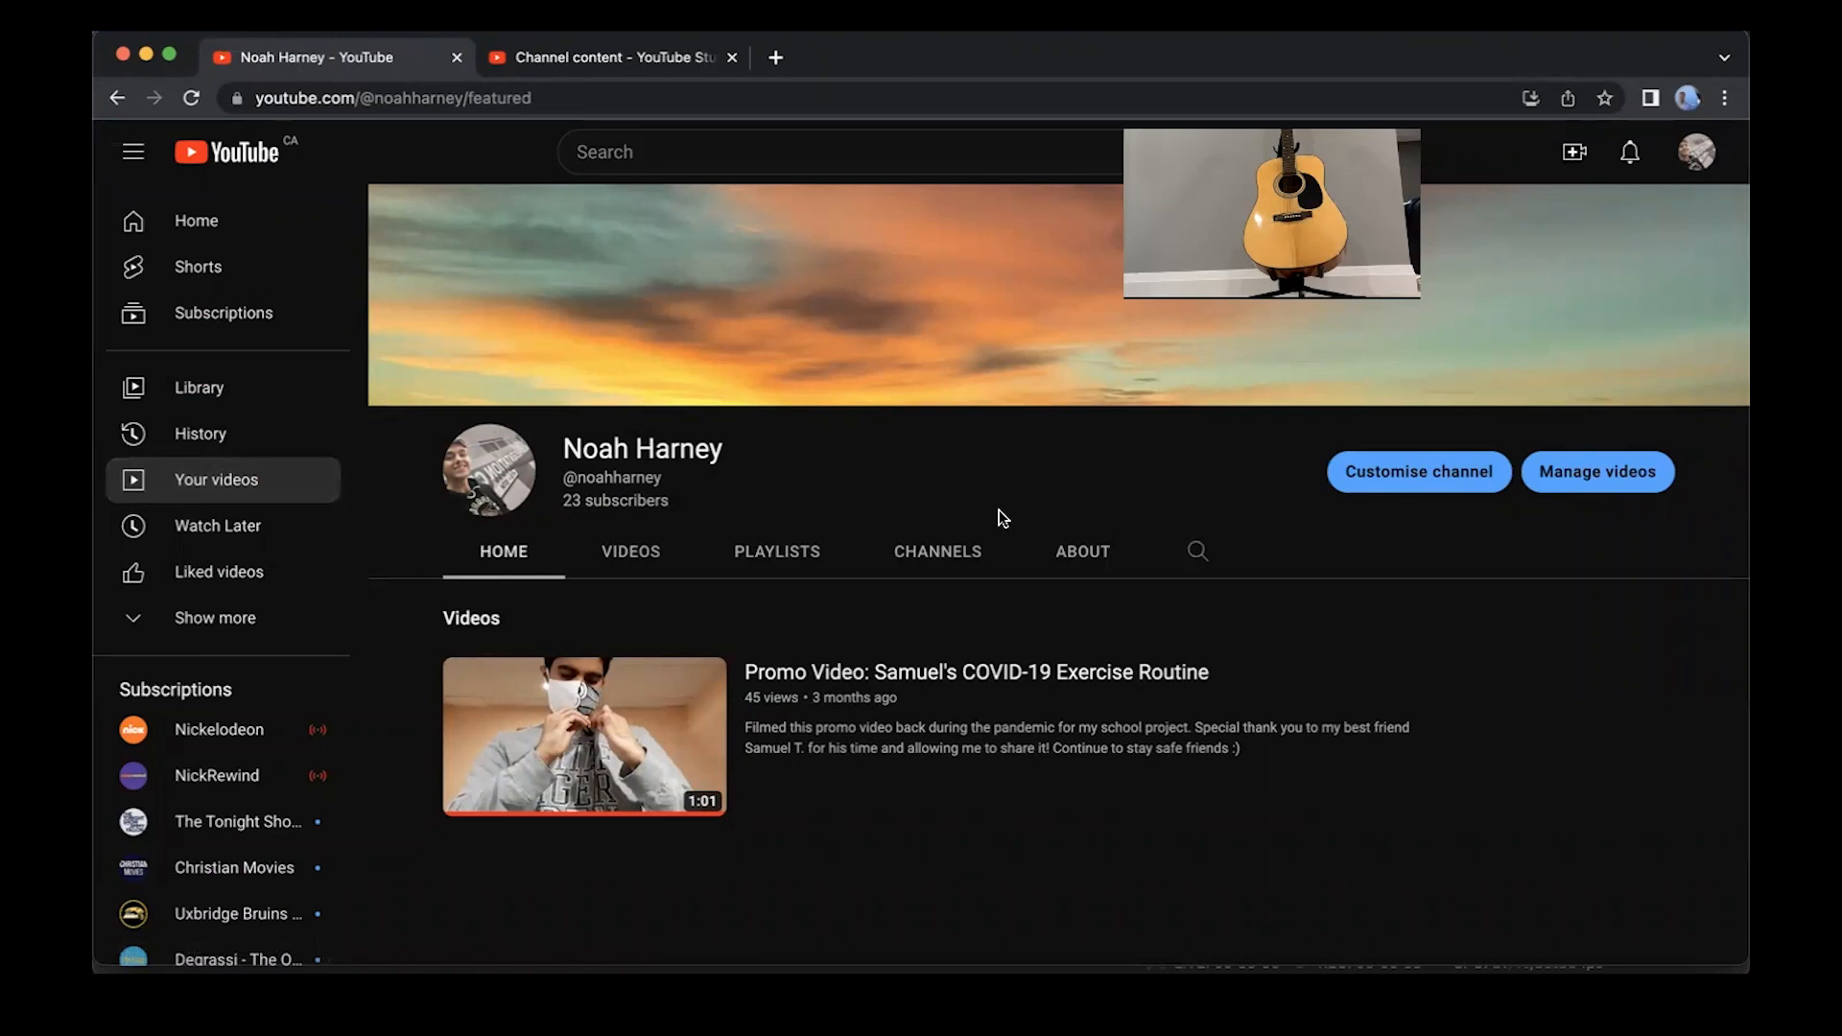